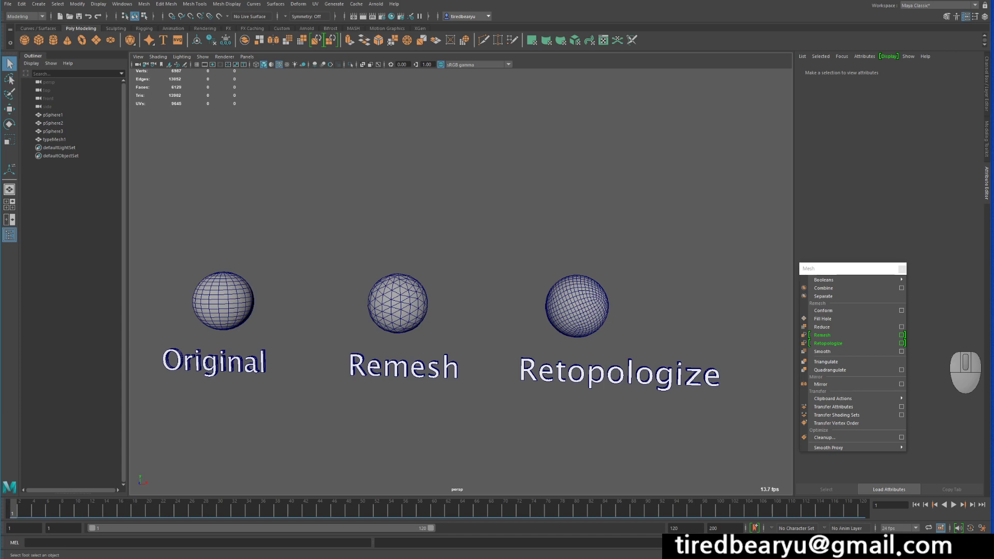
Step: Move the floating Mesh menu clear of the models and compare the original, remeshed and retopologized spheres from several angles
left_click_drag(835, 273, 710, 88)
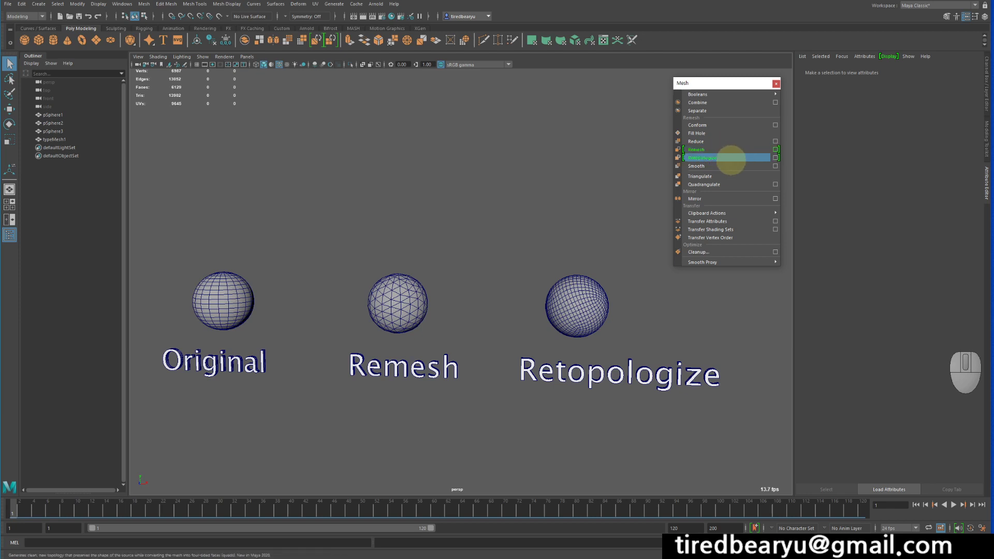
left_click_drag(720, 83, 833, 92)
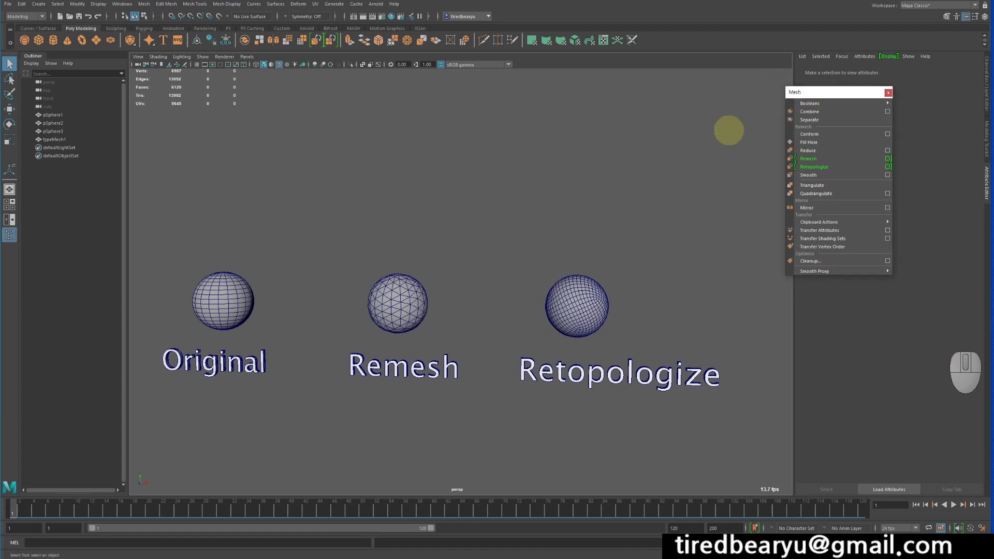
left_click_drag(621, 186, 652, 169, "alt")
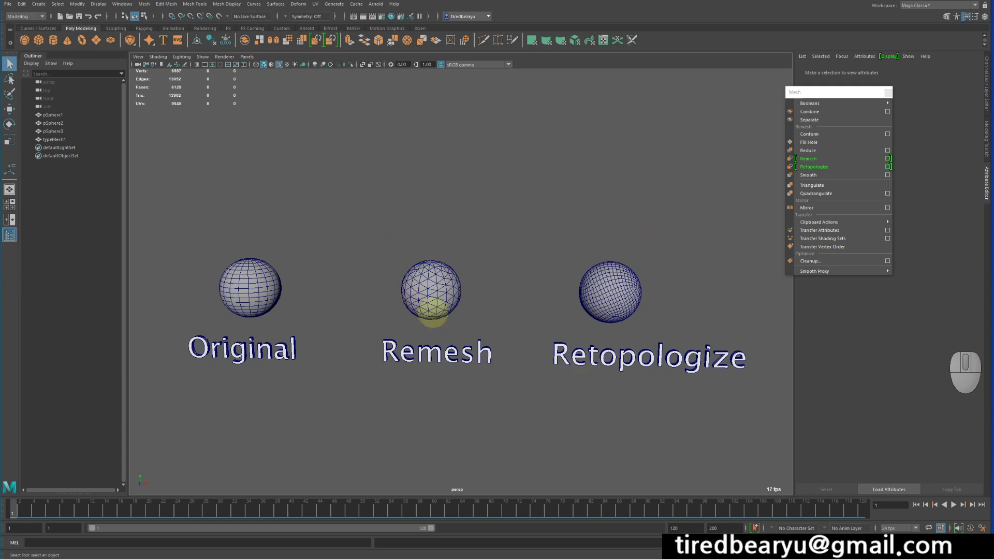
mouse_move(474, 313)
left_mouse_down("alt")
mouse_move(470, 345)
mouse_move(468, 245)
mouse_move(466, 335)
mouse_move(322, 317)
mouse_move(483, 313)
left_mouse_up("alt")
left_click_drag(687, 304, 497, 269, "alt")
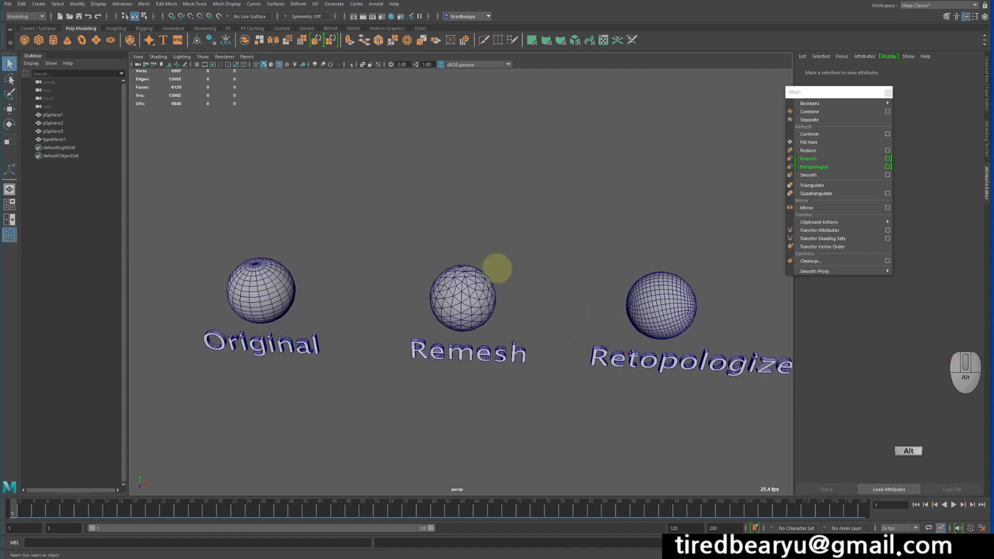
left_click_drag(623, 291, 548, 280, "alt")
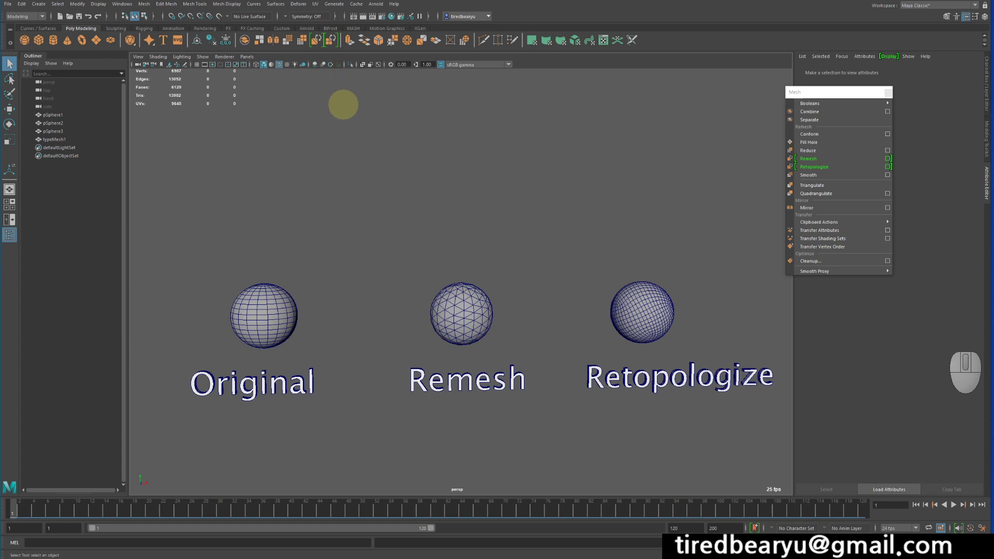
left_click_drag(343, 104, 348, 134, "alt")
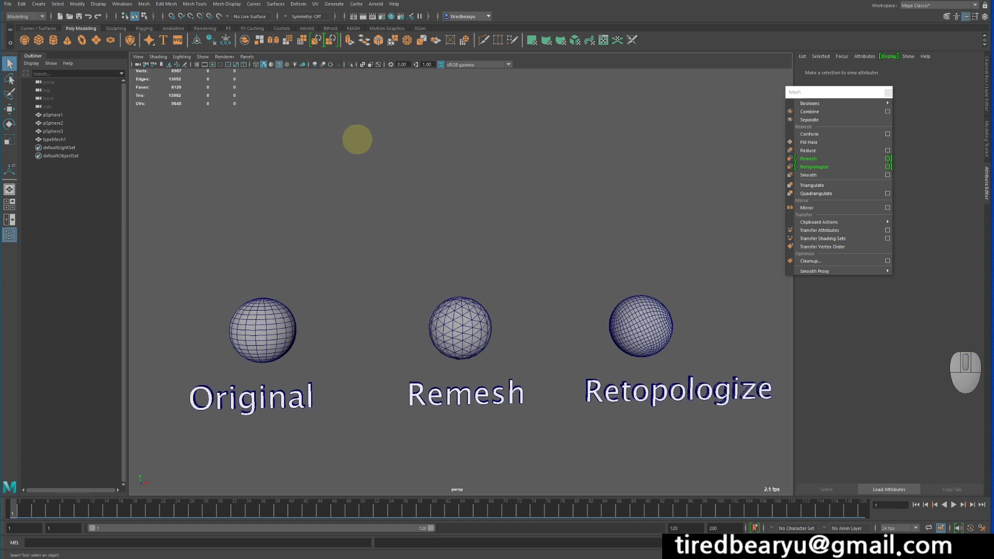
Step: Compare the UV layouts of the original, remeshed and retopologized spheres in the UV Editor, and close the editor
left_click(315, 4)
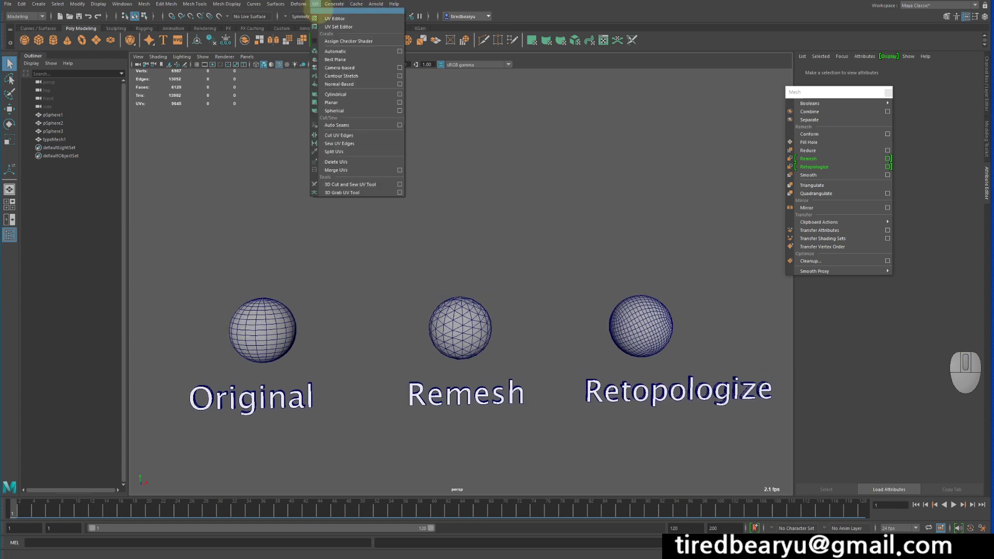
left_click(331, 13)
left_click_drag(218, 242, 244, 305)
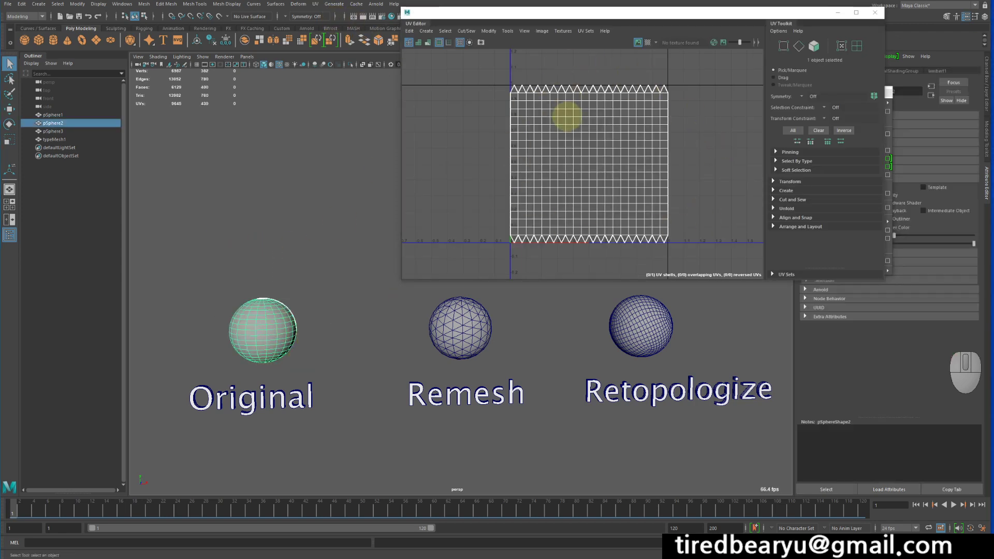
left_click(452, 336)
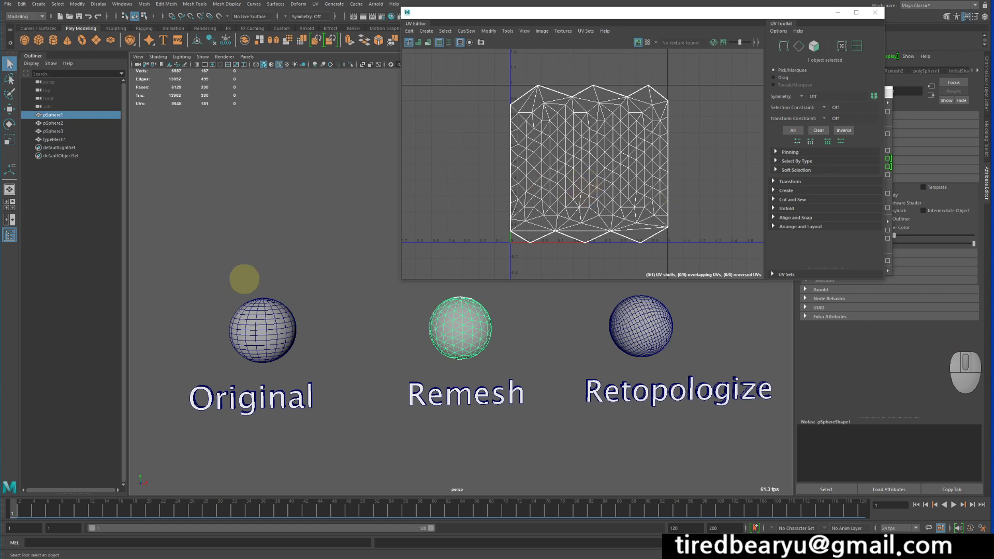
left_click(261, 316)
left_click(461, 331)
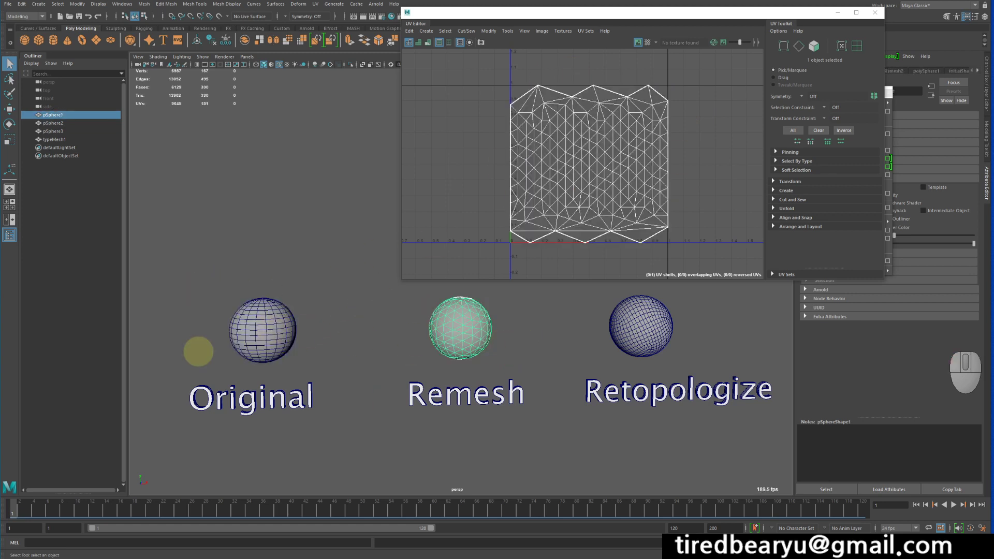
left_click_drag(225, 265, 326, 343)
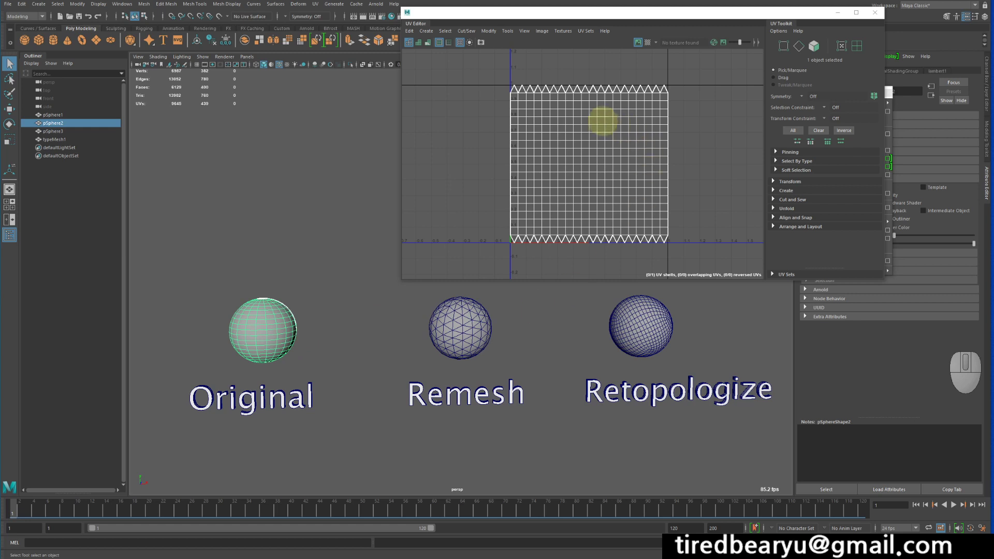
left_click(433, 318)
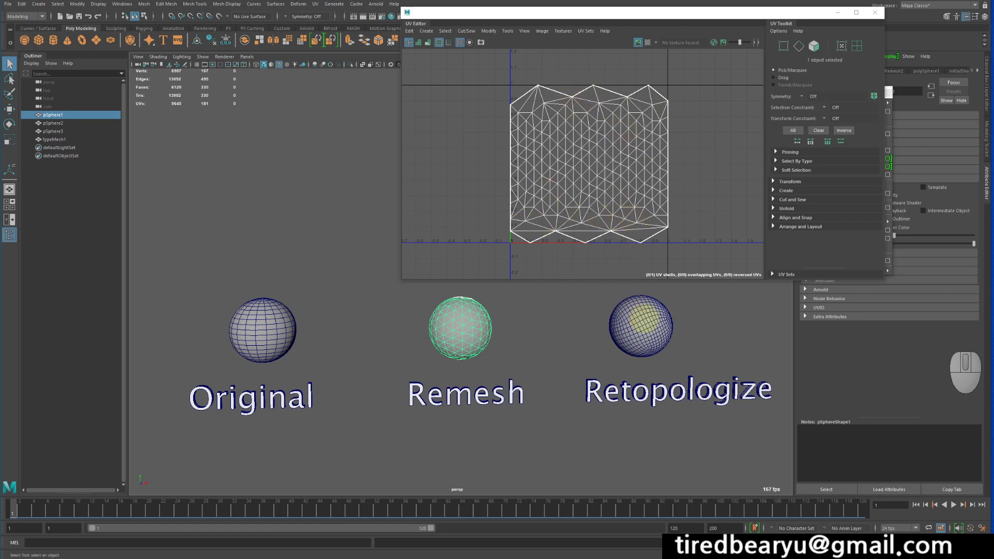
left_click_drag(581, 300, 714, 339)
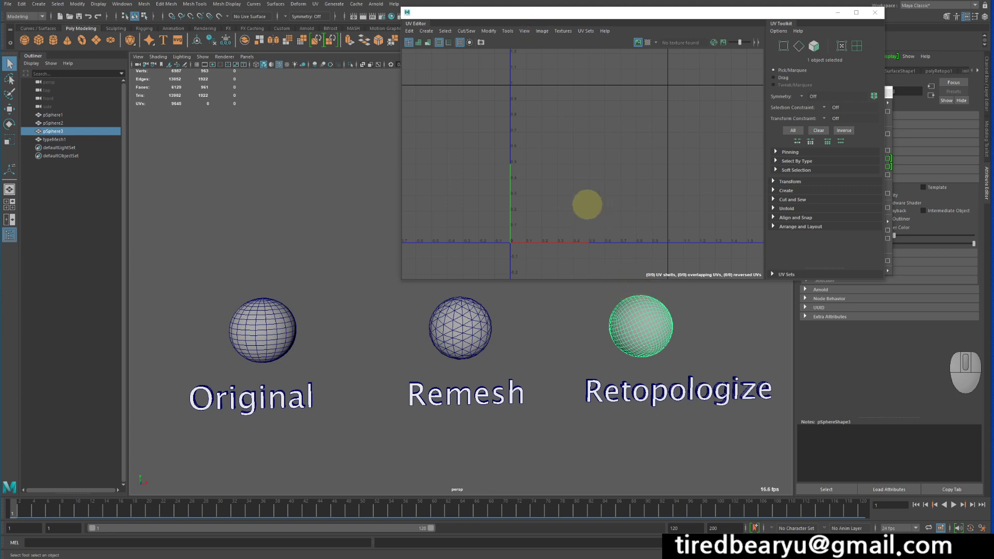
left_click(874, 12)
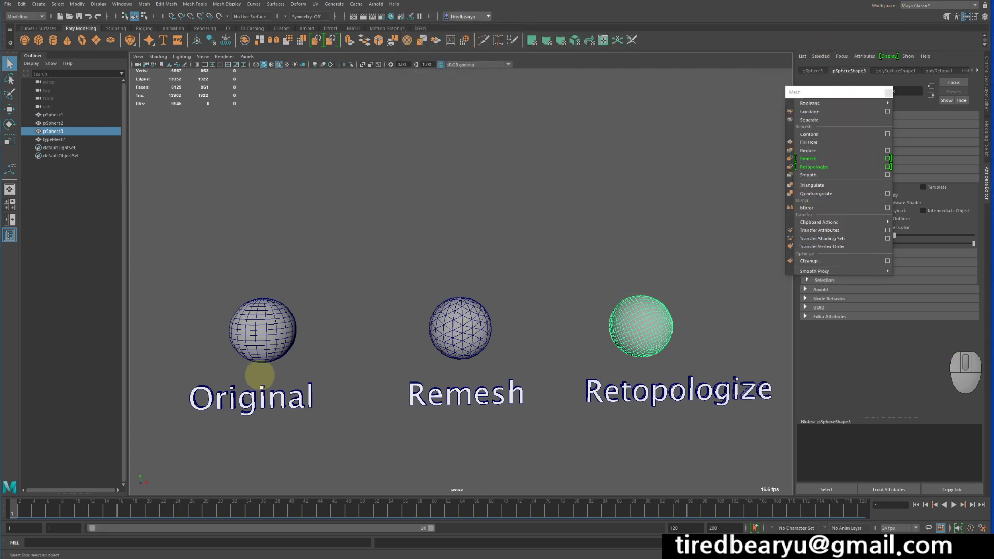
Step: Open the Remesh options with the original sphere selected and place the dialog above the three spheres
left_click_drag(227, 290, 299, 354)
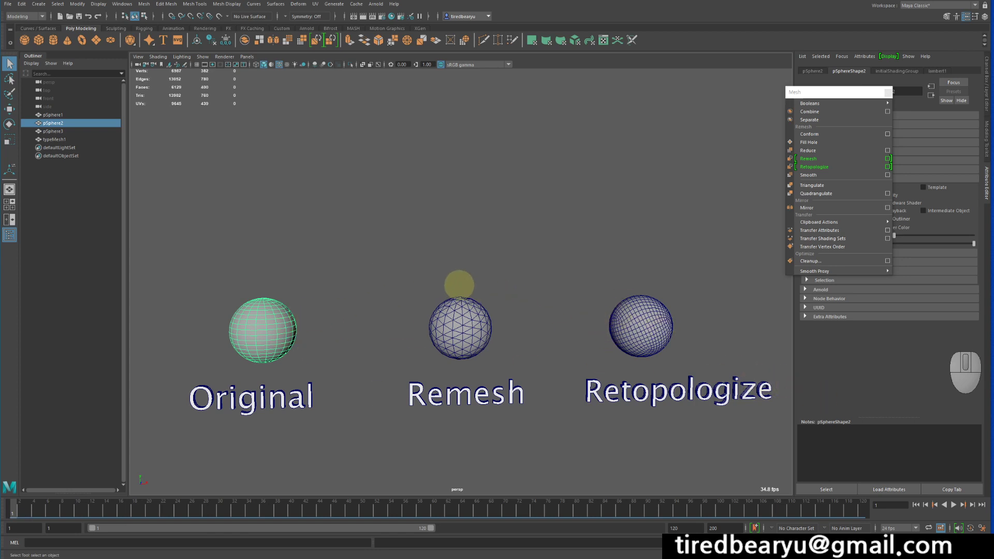
left_click_drag(568, 257, 528, 309, "alt")
right_click_drag(528, 310, 582, 307, "alt")
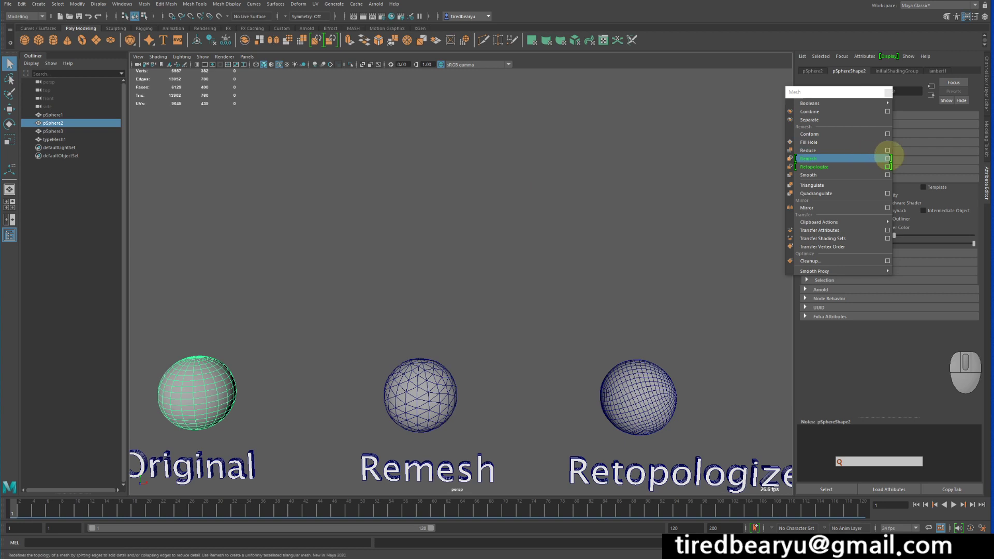
left_click(888, 158)
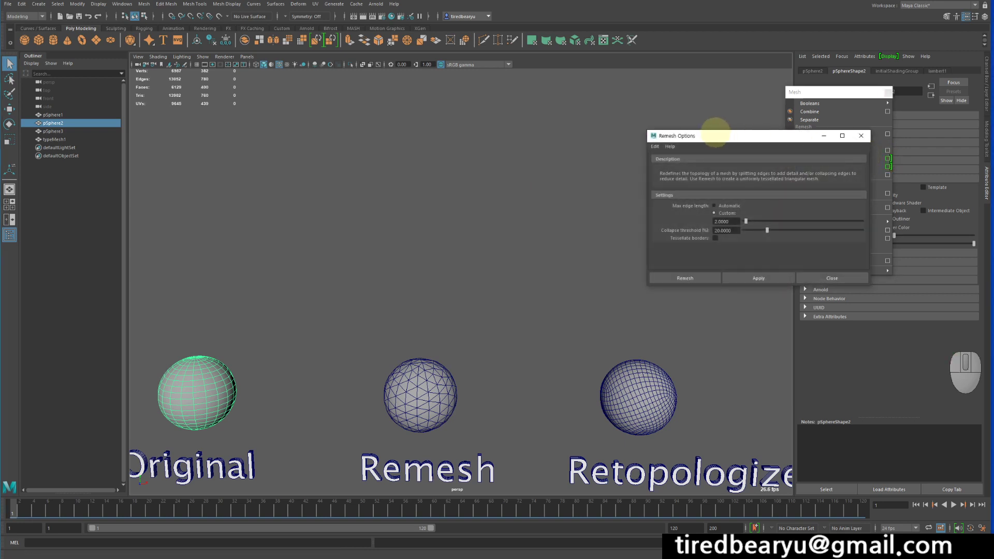
left_click_drag(715, 133, 714, 69)
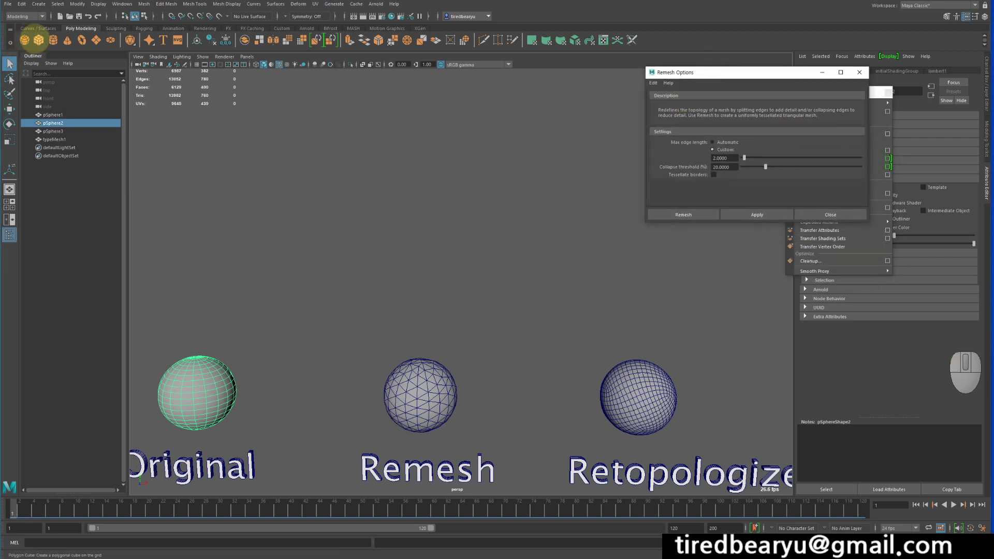
Step: Create a new polygon sphere and move it straight up, well clear of the Remesh sphere
left_click(24, 40)
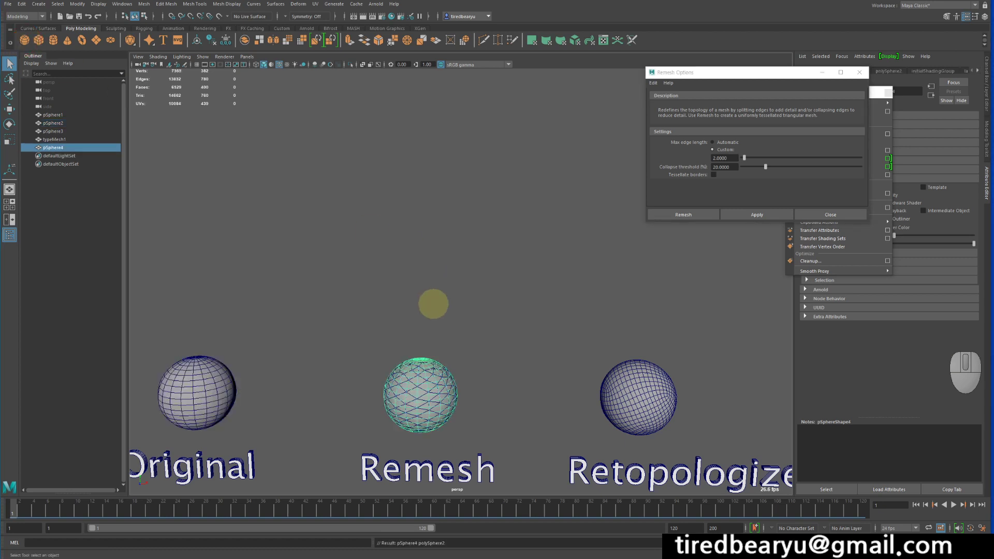
key("w")
left_click_drag(420, 338, 402, 175)
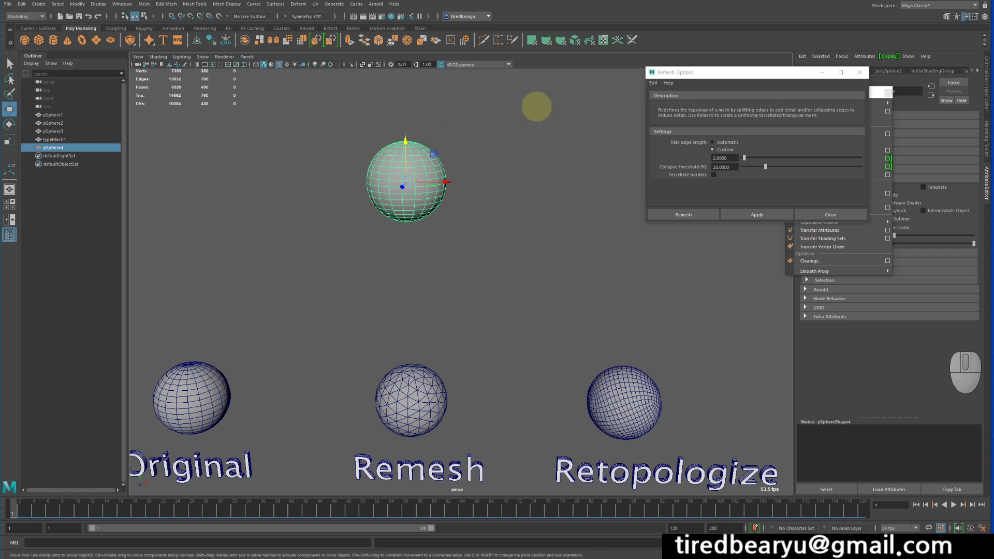
Step: Reset the Remesh options to their default settings and frame the new sphere
left_click(653, 83)
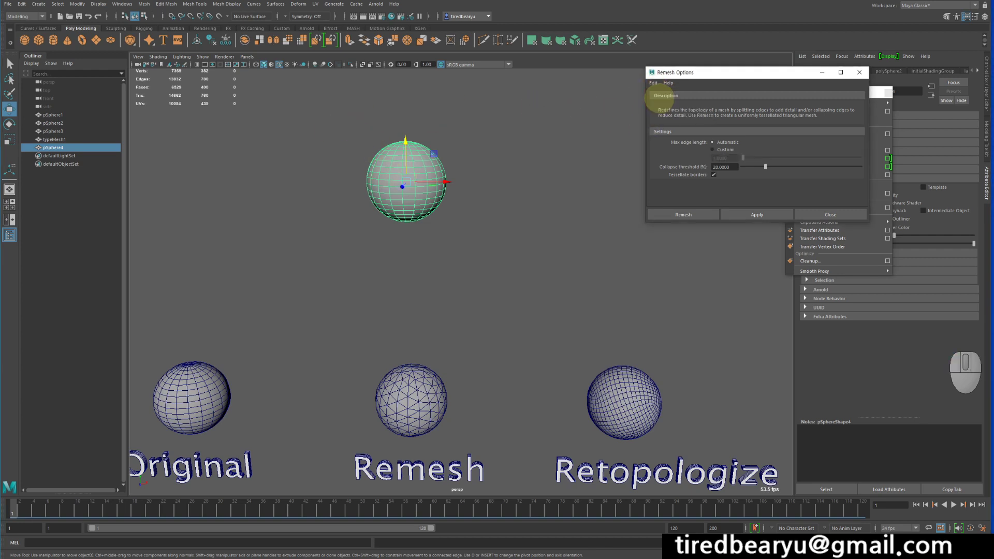
left_click(665, 102)
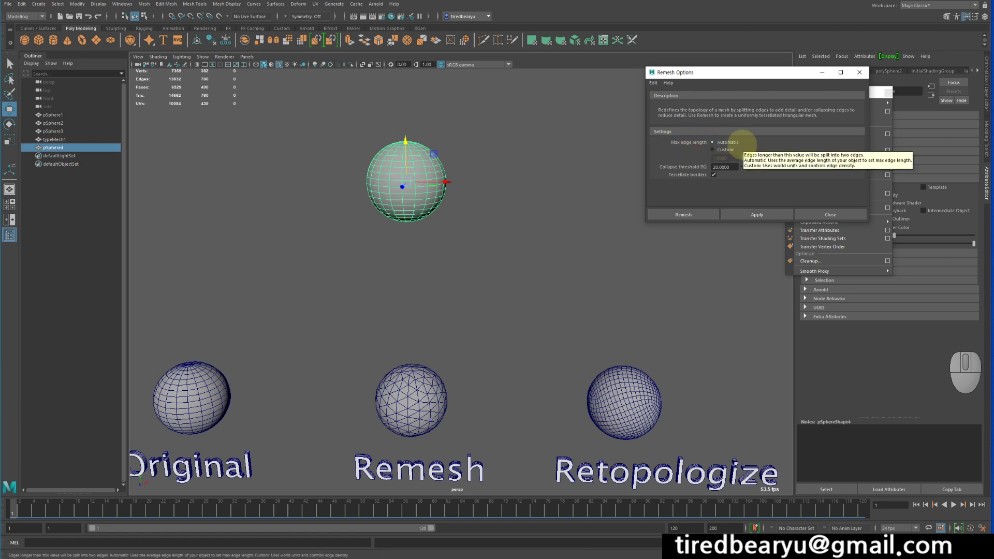
left_click_drag(564, 149, 561, 153, "alt")
middle_click_drag(561, 154, 563, 195, "alt")
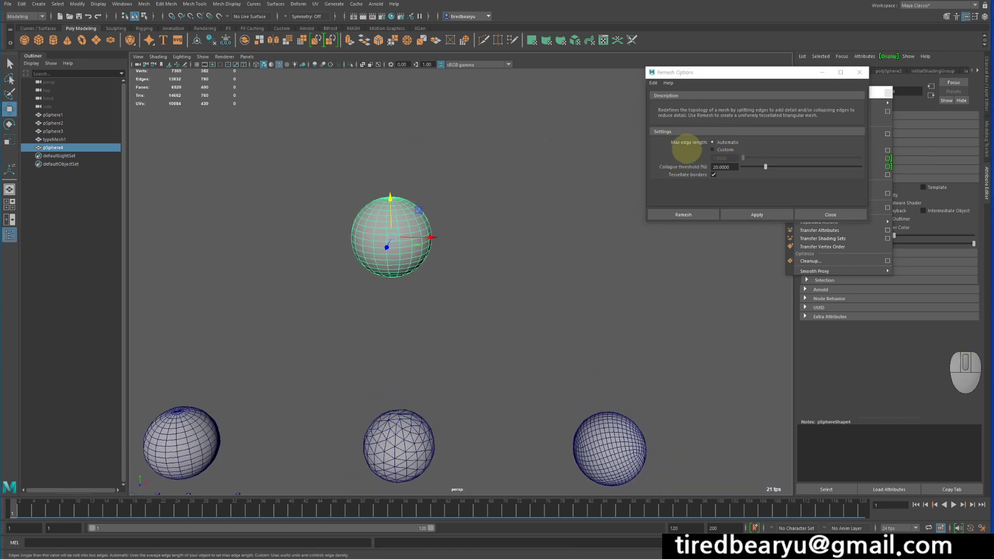
right_click_drag(435, 256, 521, 253, "alt")
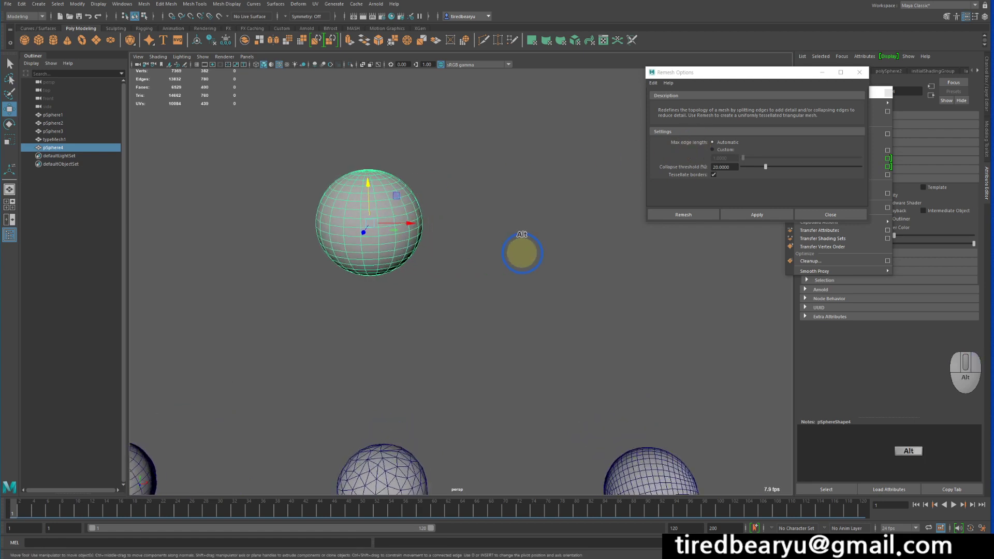
middle_click_drag(521, 252, 531, 277, "alt")
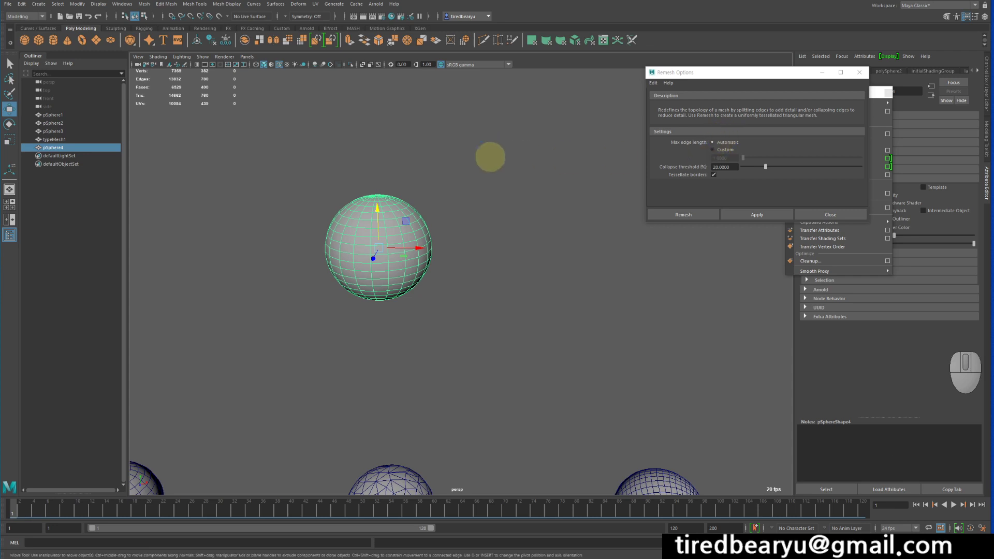
scroll(499, 153, "up", 1)
Step: Try remeshing the new sphere with automatic max edge length and a 20% collapse threshold, and undo it
left_click(756, 214)
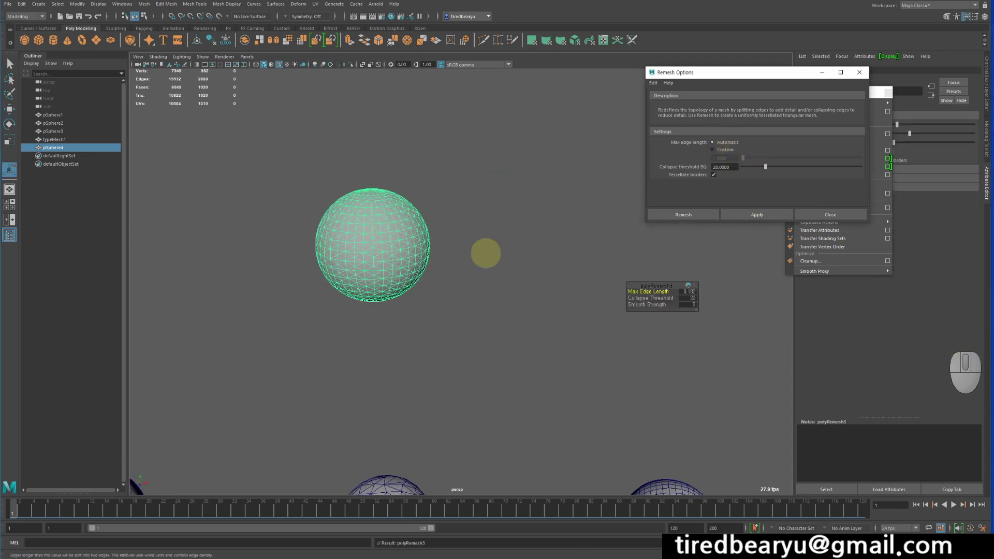
mouse_move(466, 234)
left_mouse_down("alt")
mouse_move(461, 248)
mouse_move(439, 226)
mouse_move(468, 243)
mouse_move(444, 222)
mouse_move(406, 217)
mouse_move(463, 222)
left_mouse_up("alt")
key("ctrl+z")
middle_click_drag(439, 225, 442, 229, "alt")
right_click(423, 210)
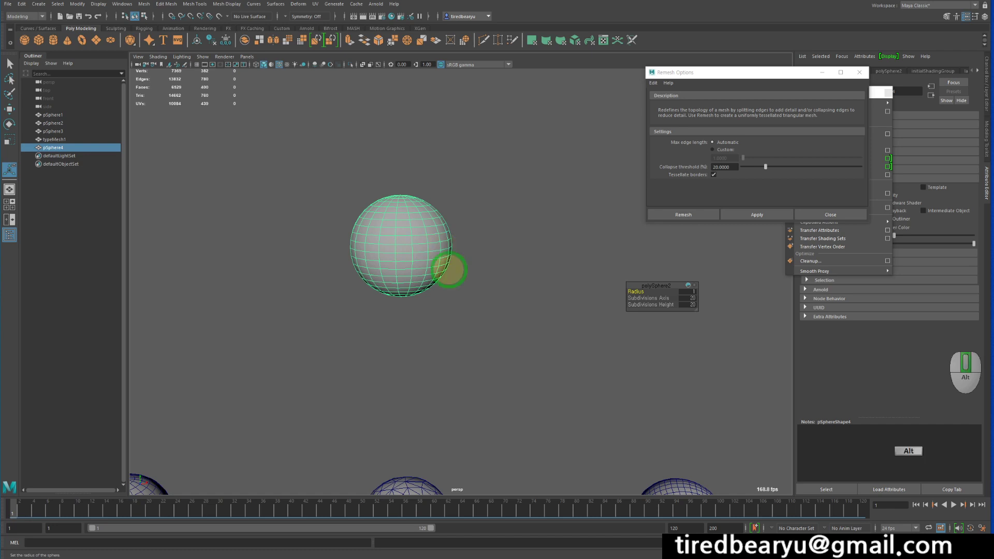
Step: Try remeshing the new sphere with the collapse threshold raised to about 80%, and undo the remesh
middle_click_drag(449, 269, 482, 267, "alt")
right_click_drag(482, 266, 501, 257, "alt")
middle_click_drag(502, 257, 481, 271, "alt")
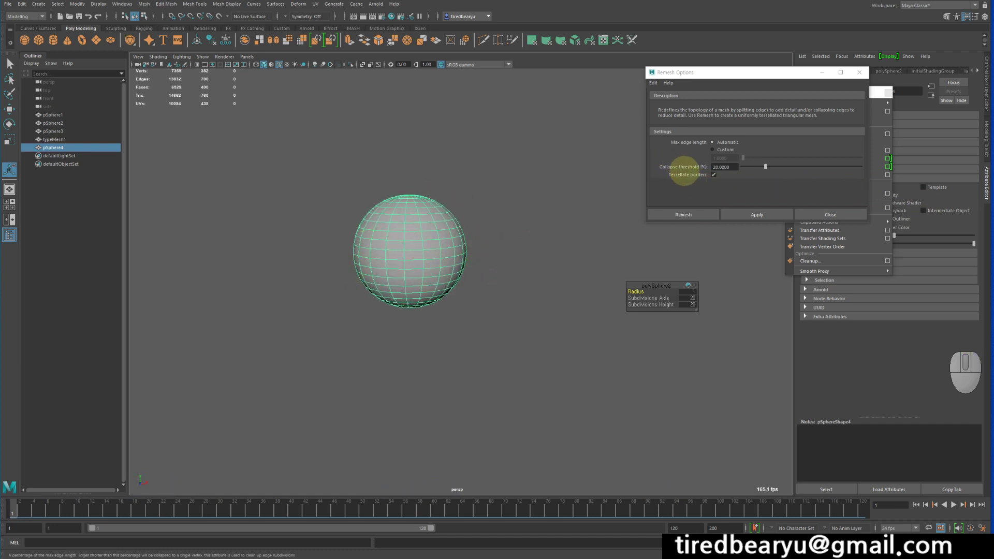
left_click(837, 167)
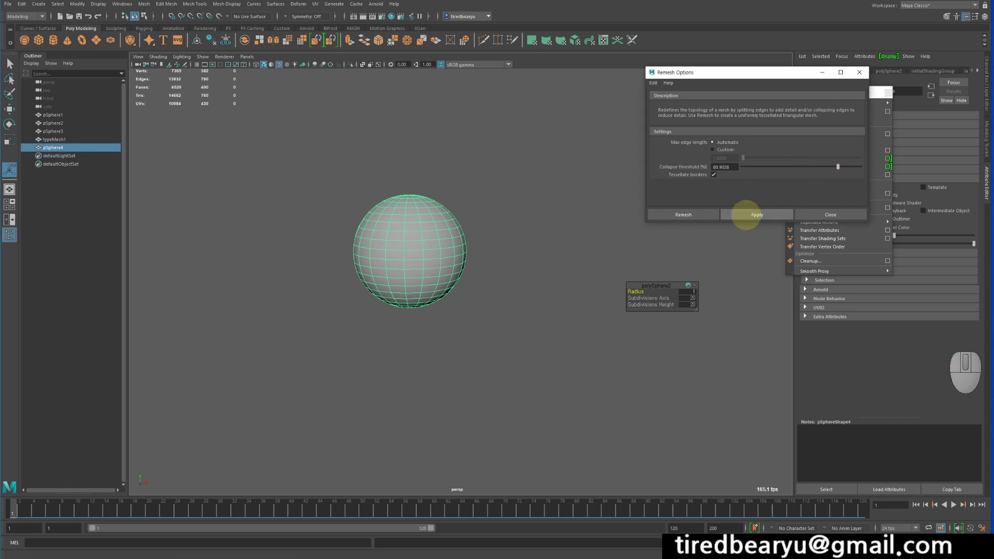
left_click(745, 214)
left_click_drag(473, 264, 515, 255, "alt")
key("ctrl+z")
Step: Lower the collapse threshold to about 26%, try remeshing the new sphere with it, and undo the remesh
left_click_drag(784, 166, 773, 167)
left_click(730, 215)
left_click_drag(541, 255, 531, 189, "alt")
key("ctrl+z")
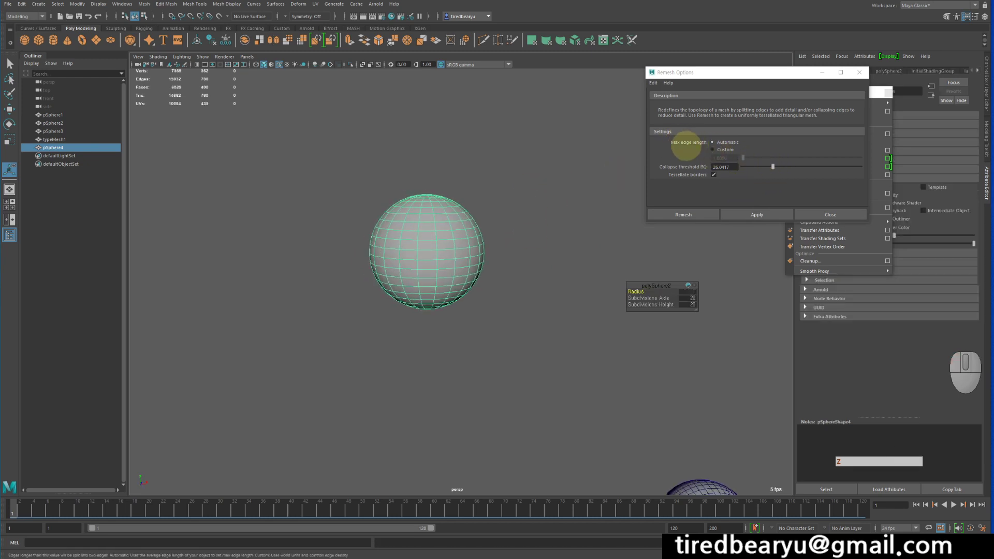
Step: Remesh the new sphere with a custom max edge length of 1 and inspect its triangles
left_click(721, 150)
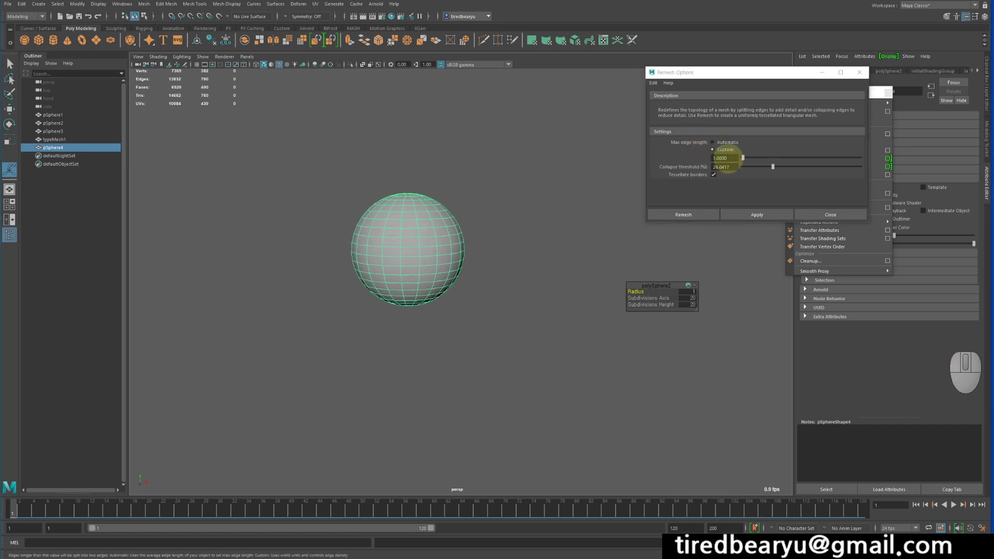
double_click(727, 157)
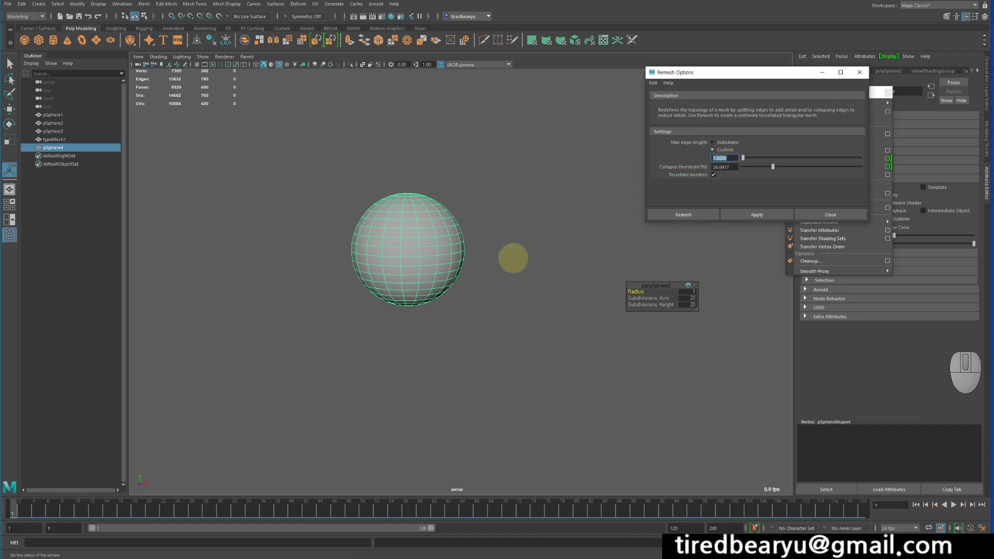
left_click_drag(437, 269, 397, 207, "alt")
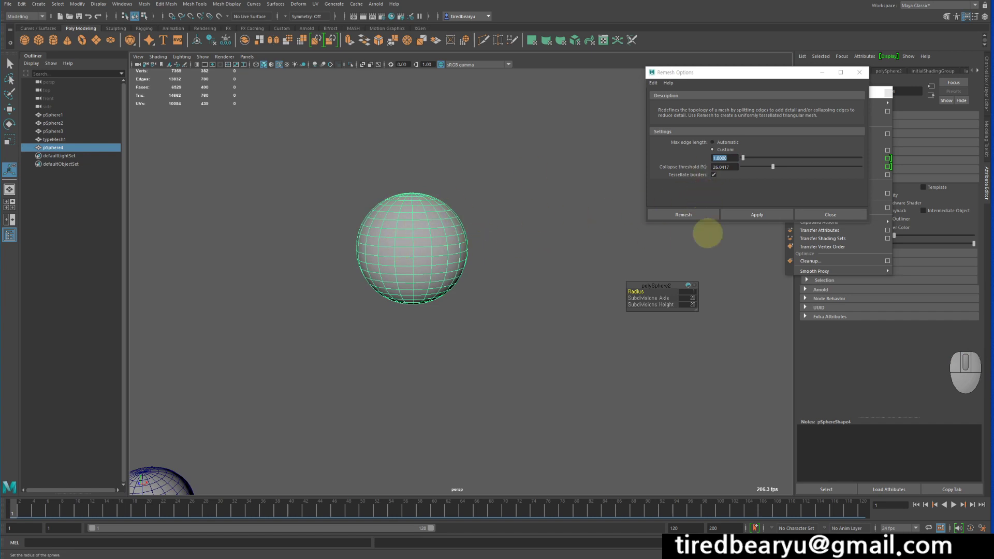
left_click(746, 214)
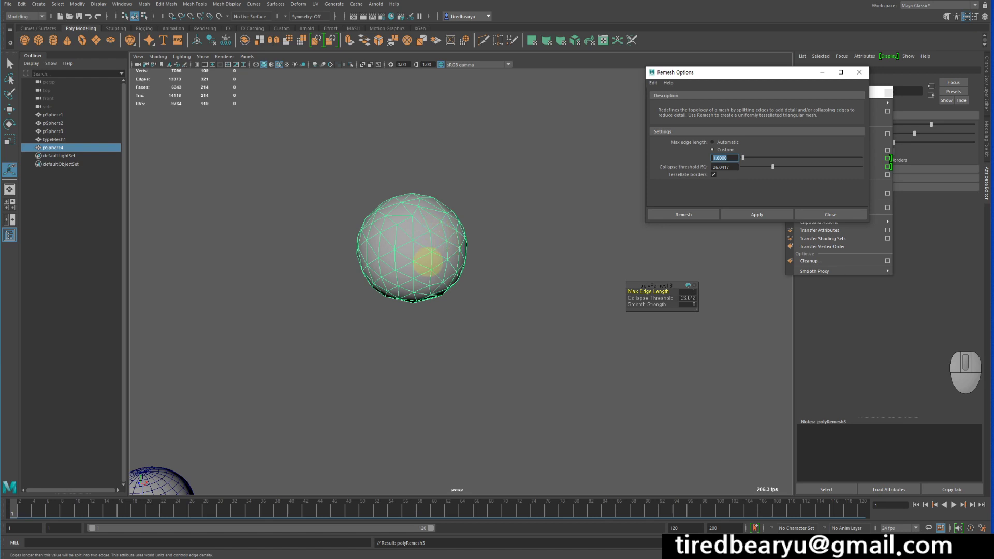
mouse_move(423, 214)
left_mouse_down("alt")
mouse_move(399, 240)
mouse_move(411, 224)
mouse_move(502, 235)
mouse_move(420, 231)
left_mouse_up("alt")
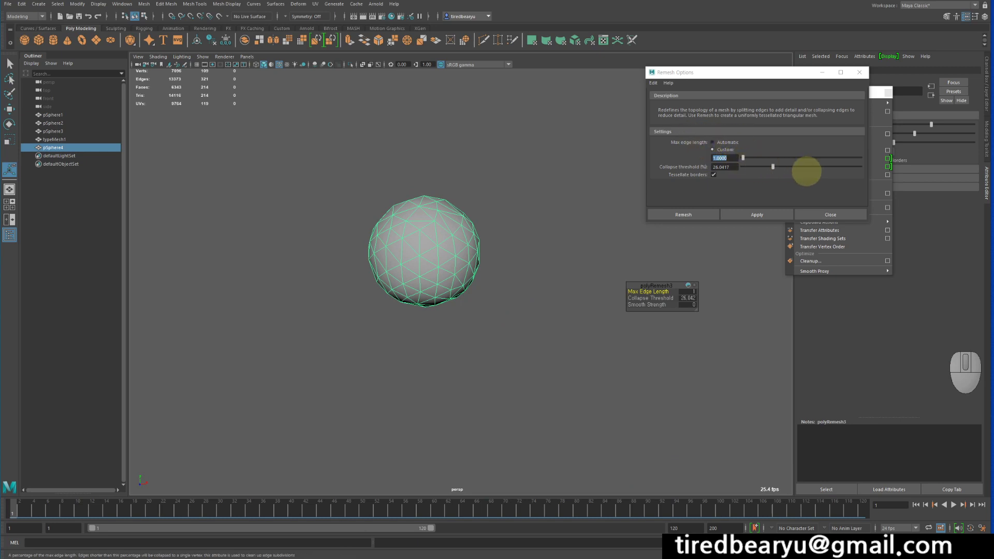
middle_click_drag(513, 237, 543, 224, "alt")
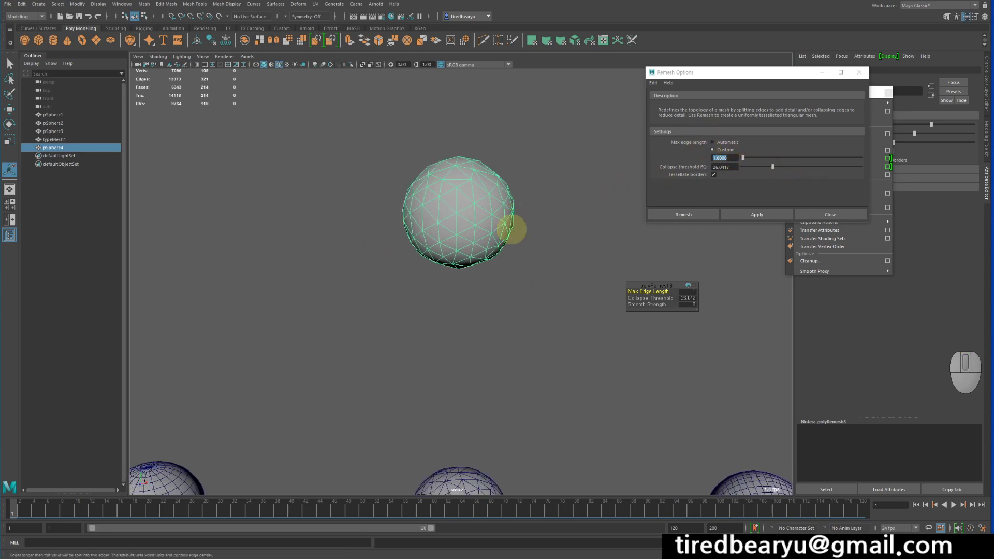
left_click_drag(537, 238, 513, 251, "alt")
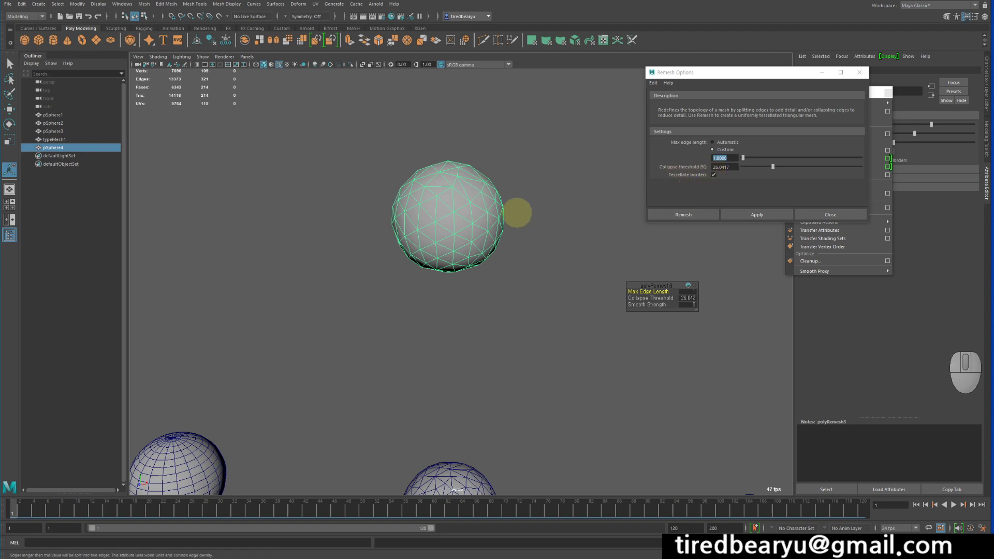
left_click_drag(516, 213, 533, 216, "alt")
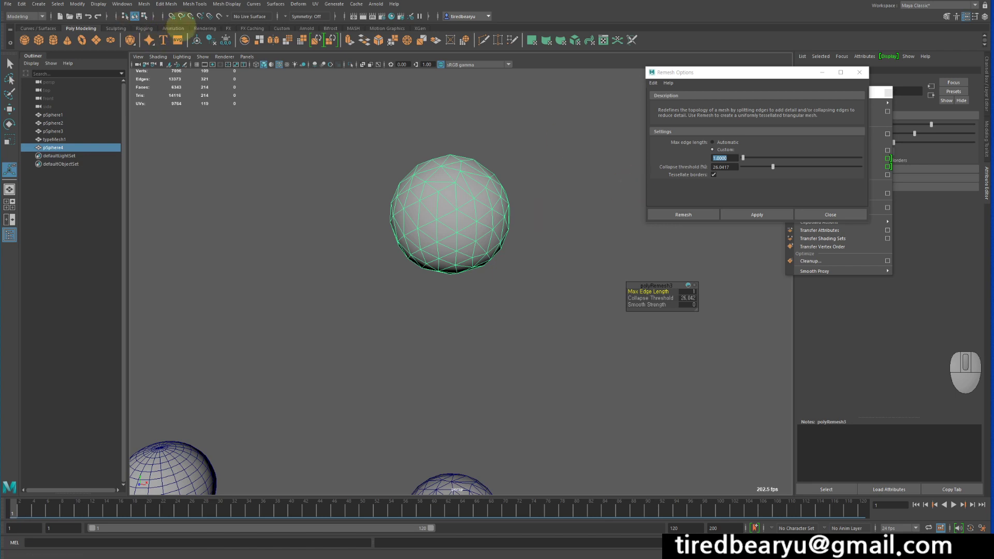
left_click(144, 5)
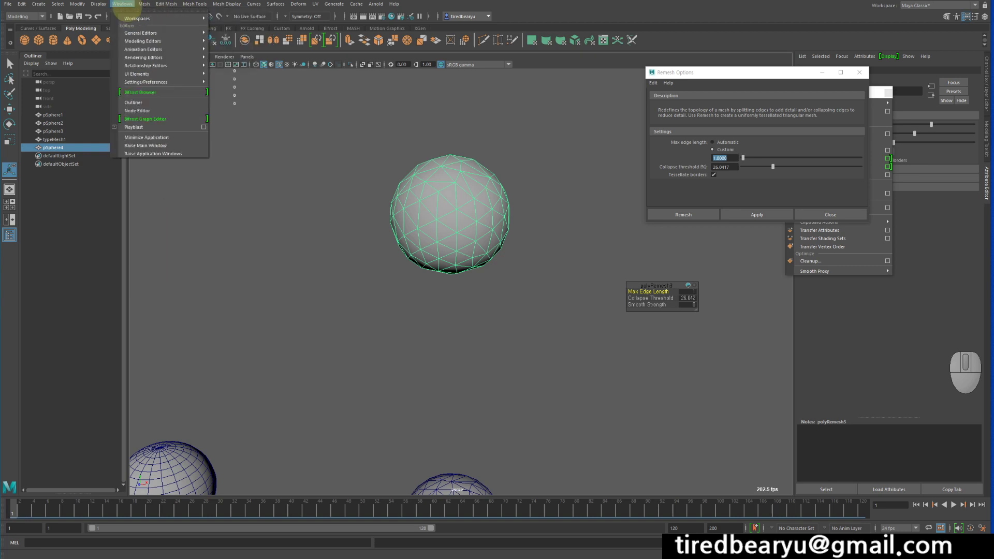
mouse_move(165, 4)
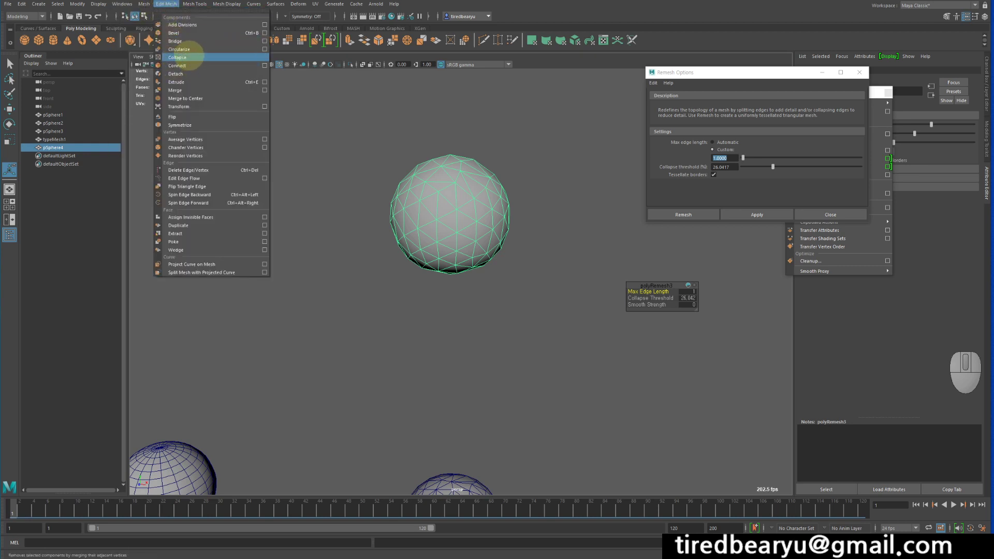
left_click(500, 136)
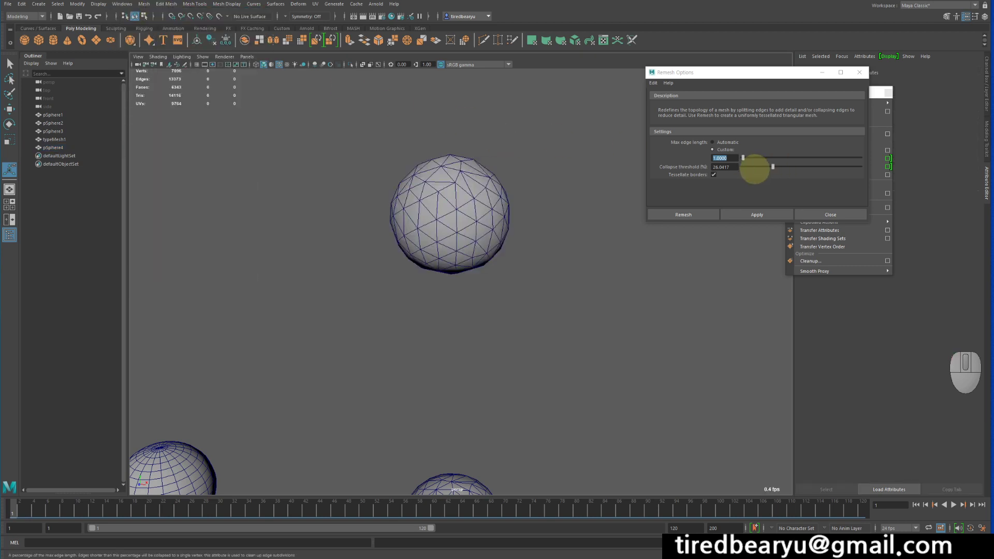
key("ctrl+z")
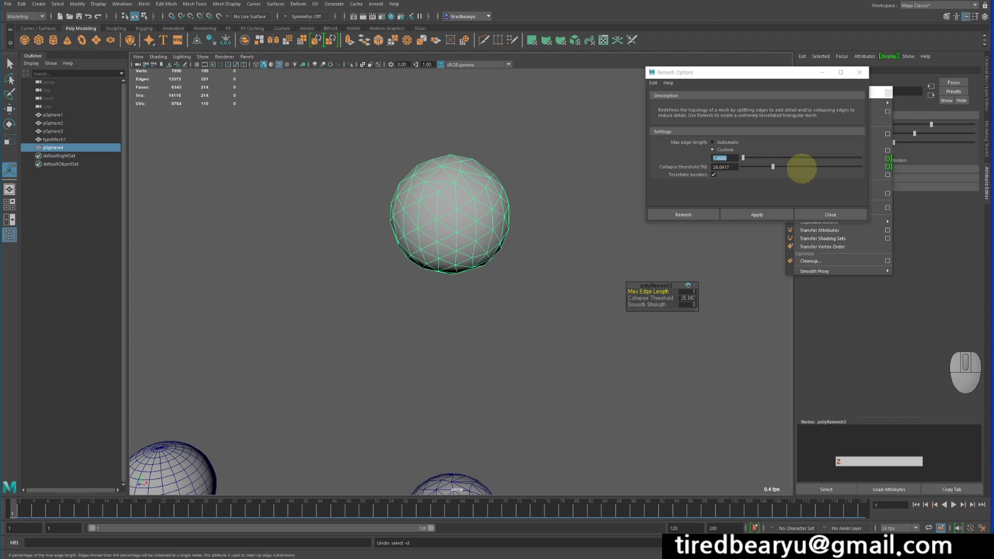
Step: Undo the previous remesh, try remeshing the sphere with a collapse threshold of about 64%, and undo that attempt
key("z")
key("z")
key("shift+z")
left_click(818, 167)
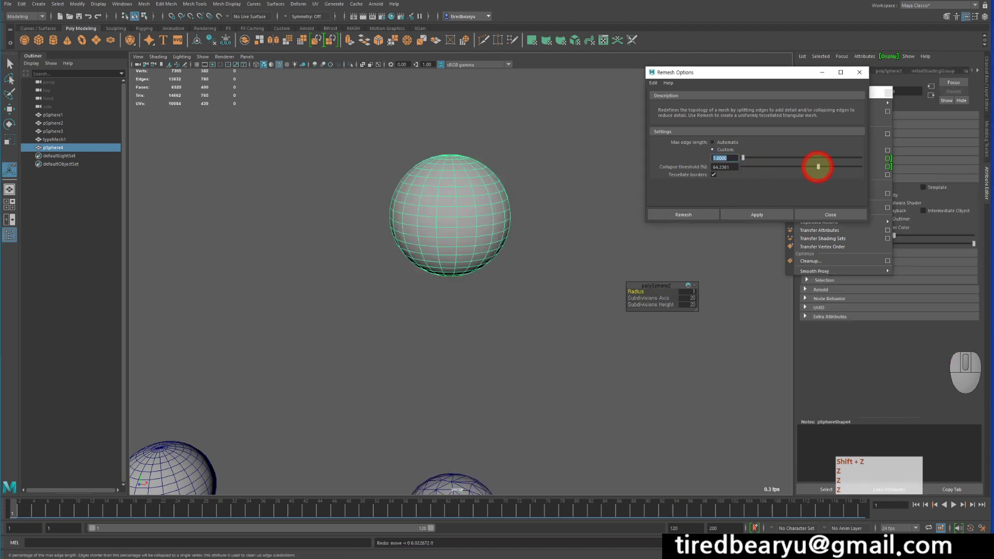
left_click(772, 214)
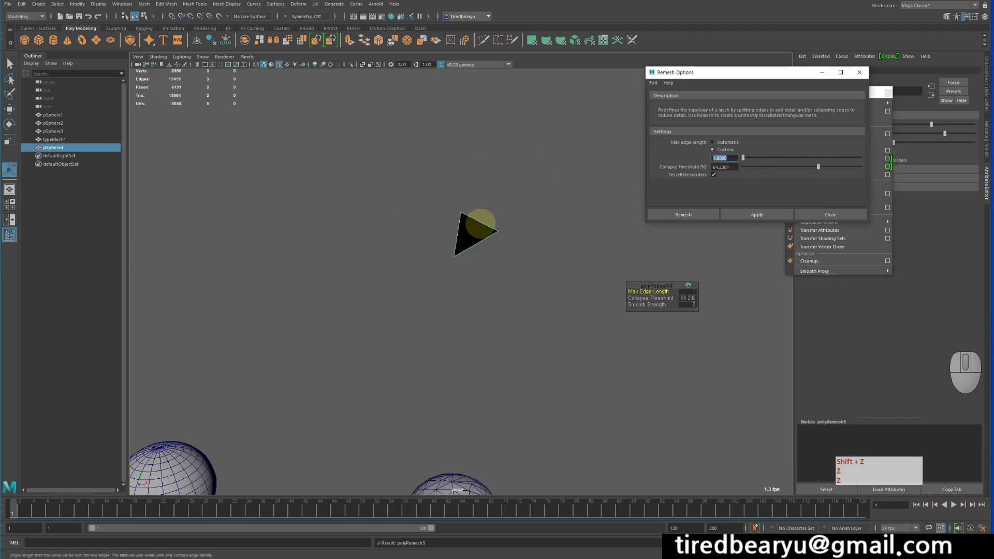
key("z")
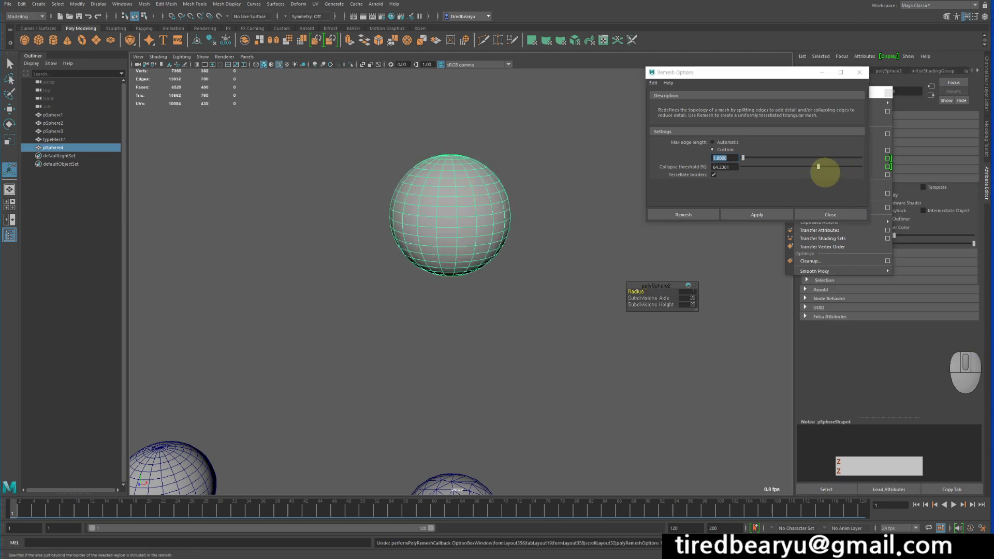
Step: Lower the collapse threshold to about 49%, try remeshing the sphere with it, and undo the remesh
left_click_drag(825, 172, 799, 167)
left_click(774, 211)
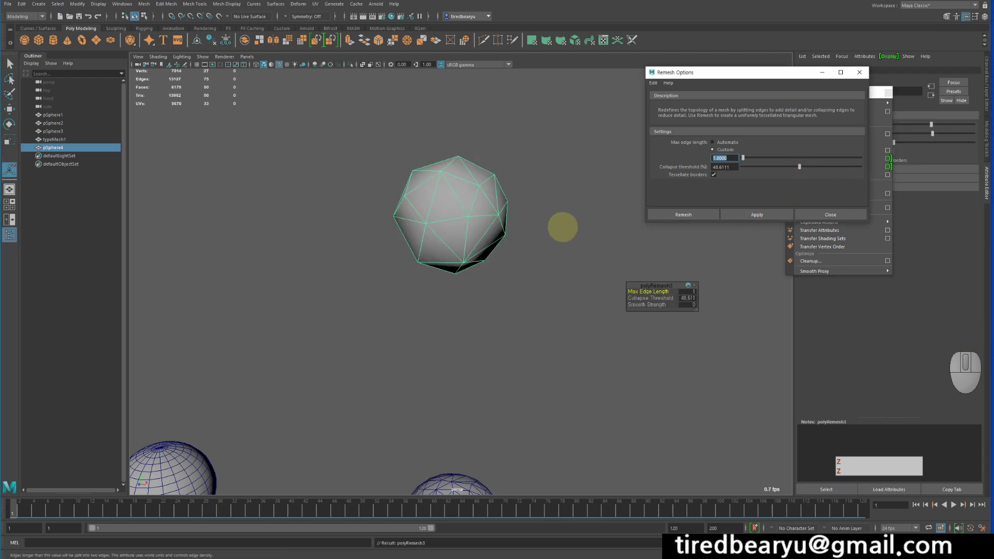
key("z")
Step: Lower the collapse threshold to about 2.8%, try remeshing the sphere, and undo the result
left_click(747, 172)
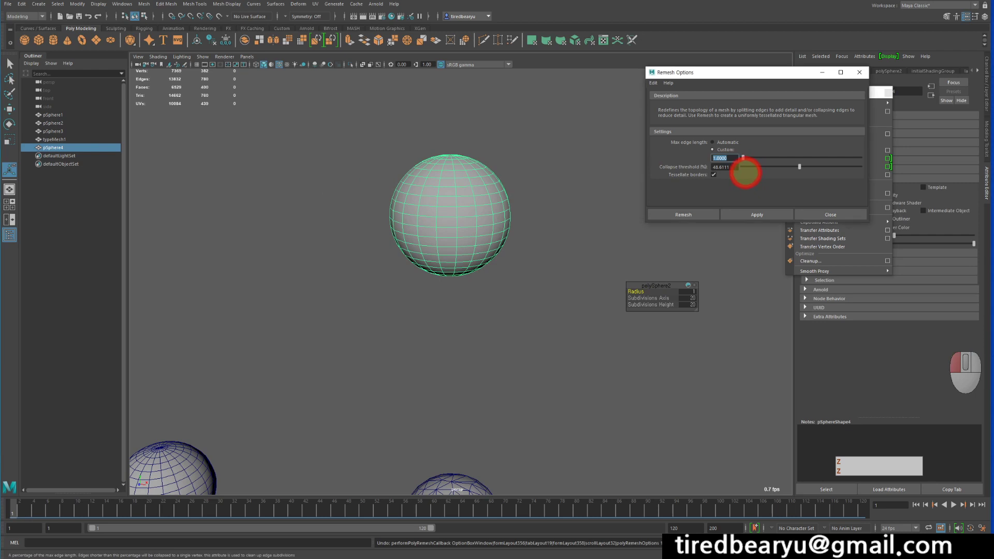
left_click(755, 212)
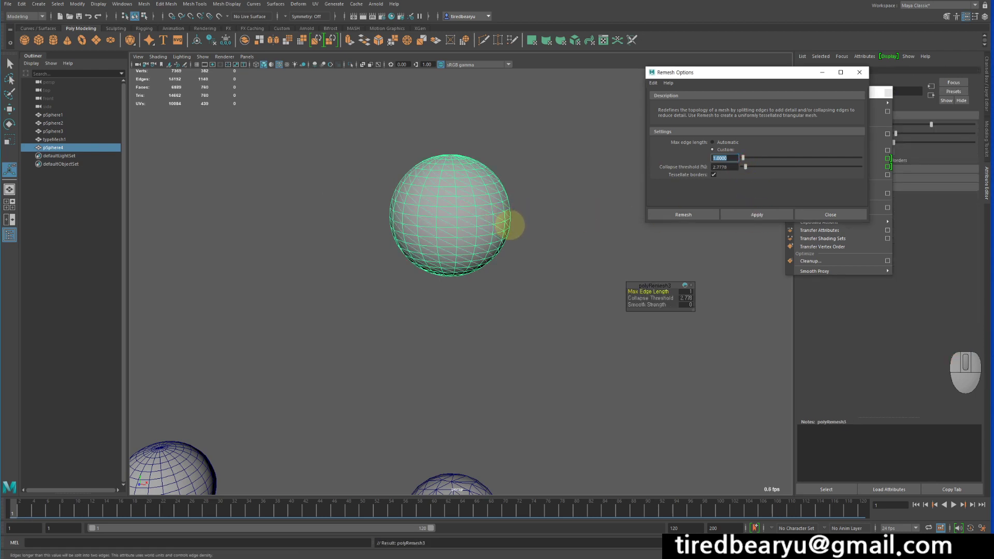
key("z")
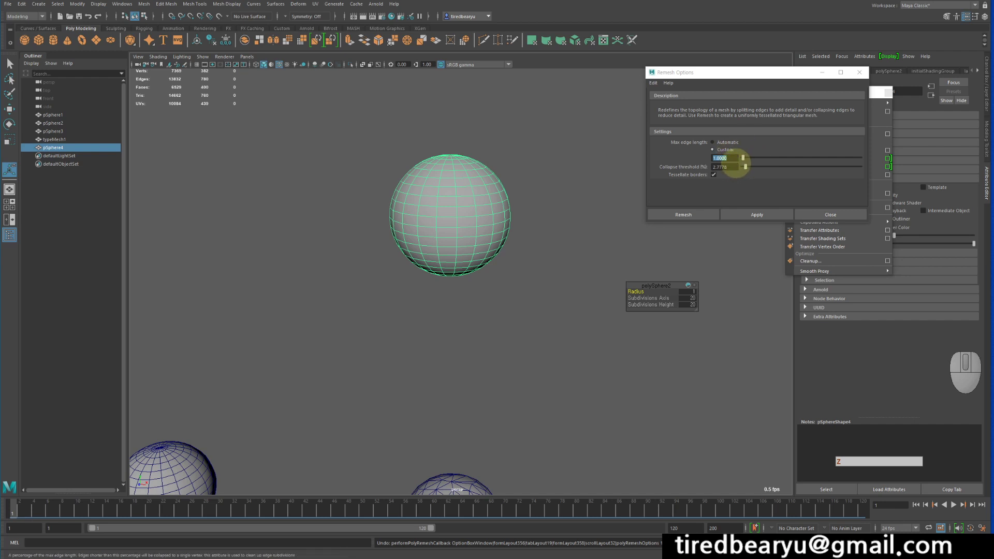
Step: Reset the Remesh options to their defaults of automatic max edge length and 20% collapse threshold
right_click_drag(523, 205, 579, 191, "alt")
middle_click_drag(579, 191, 586, 209, "alt")
left_click(653, 83)
left_click(668, 101)
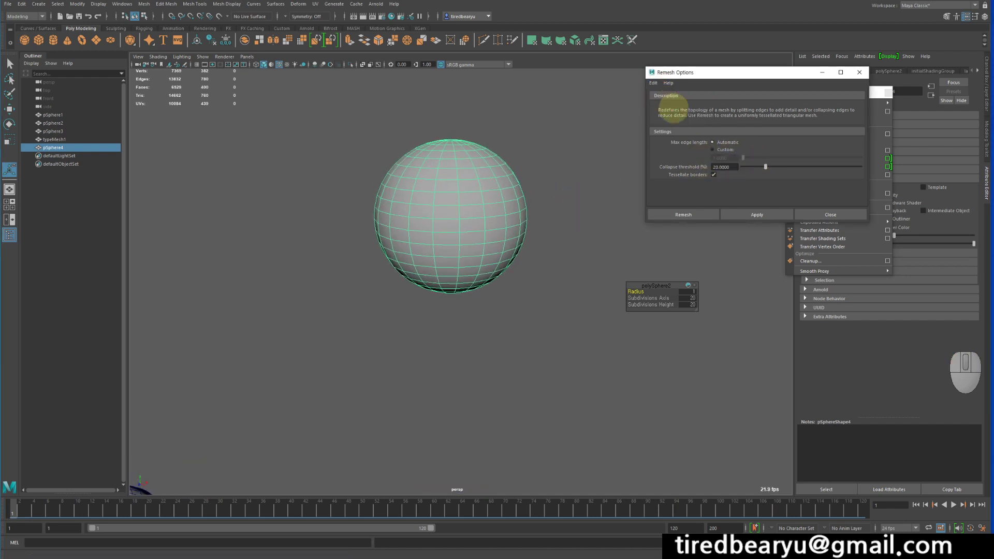
Step: Switch the sphere to face selection and select a block of faces across its upper middle
middle_click_drag(455, 200, 446, 199, "alt")
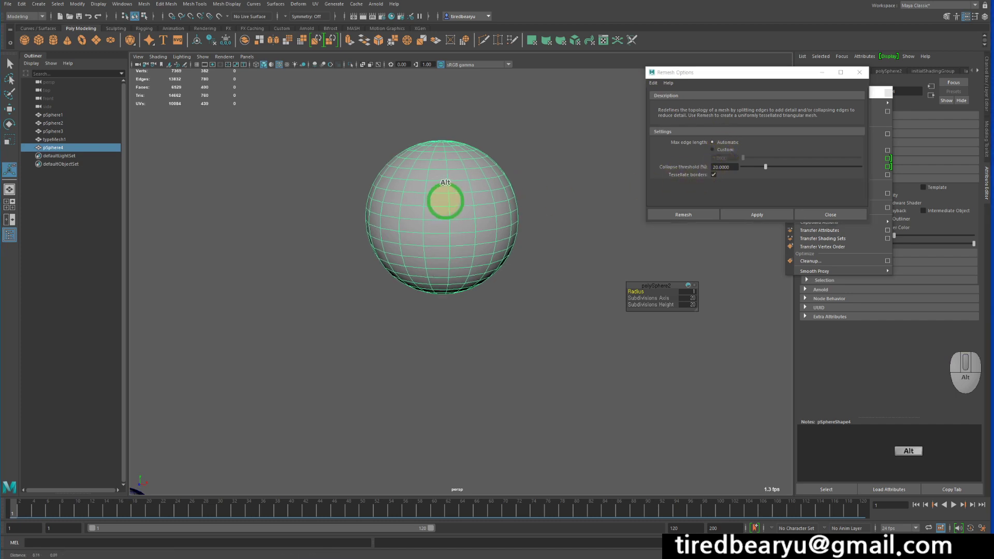
right_click_drag(446, 200, 534, 199, "alt")
right_click_drag(517, 165, 523, 182)
middle_click_drag(522, 181, 512, 201, "alt")
left_click_drag(418, 178, 585, 223)
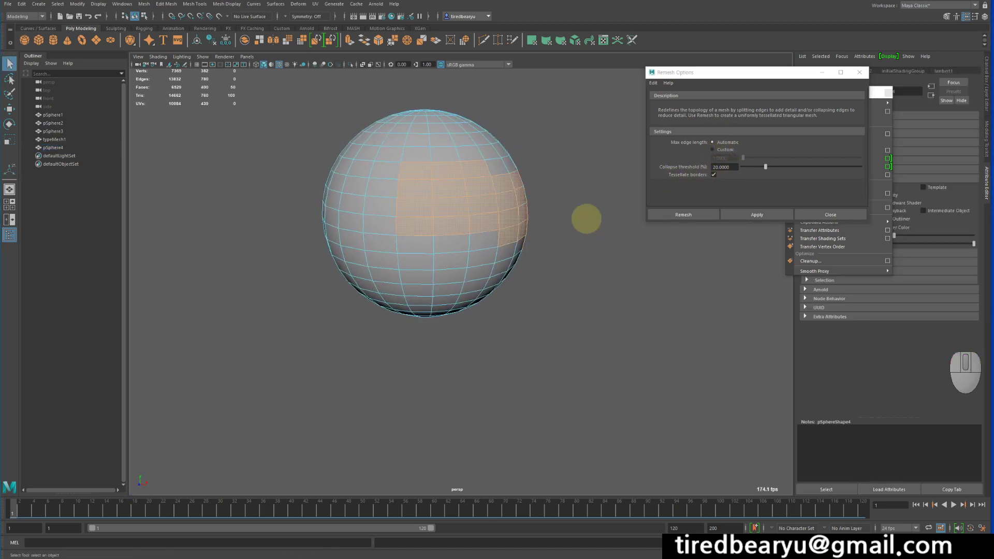
Step: Try remeshing only the selected faces with border tessellation enabled, inspect the surrounding faces, and undo it
mouse_move(559, 197)
middle_mouse_down("alt")
mouse_move(590, 182)
mouse_move(549, 206)
middle_mouse_up("alt")
left_click_drag(549, 205, 461, 217, "alt")
left_click(757, 214)
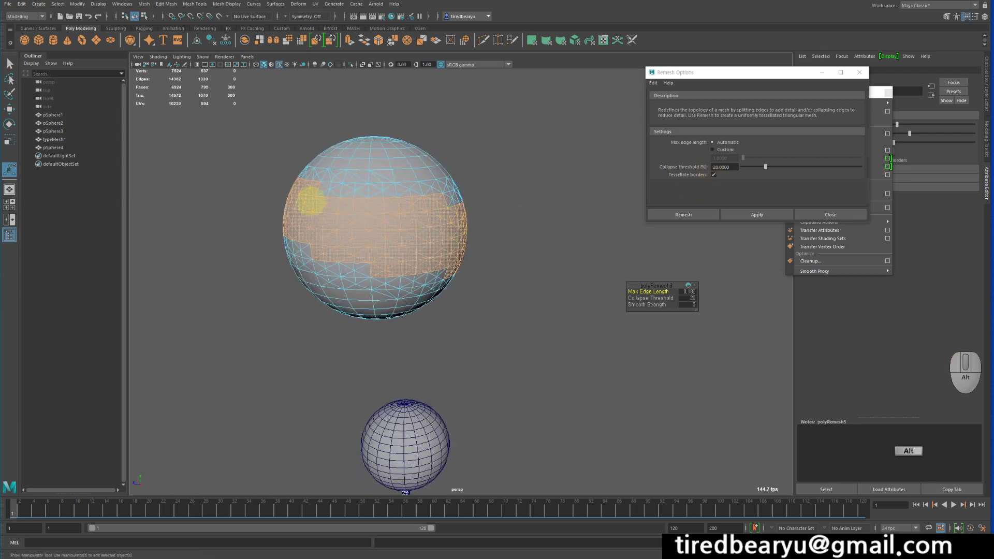
left_click_drag(464, 252, 451, 231, "alt")
key("z")
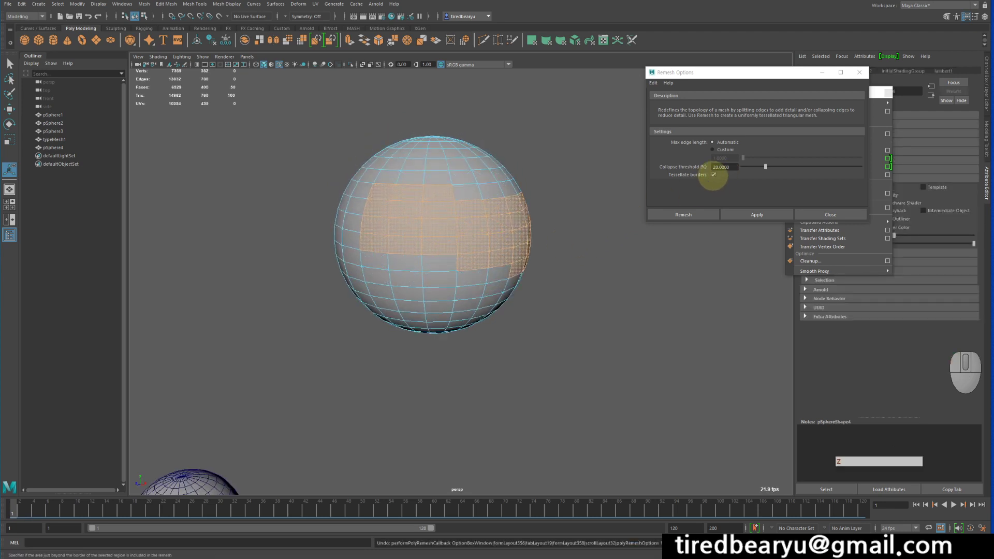
Step: Disable border tessellation, try remeshing the same selected faces, inspect their border, and undo the remesh
left_click(714, 175)
left_click(749, 214)
left_click_drag(584, 255, 465, 187, "alt")
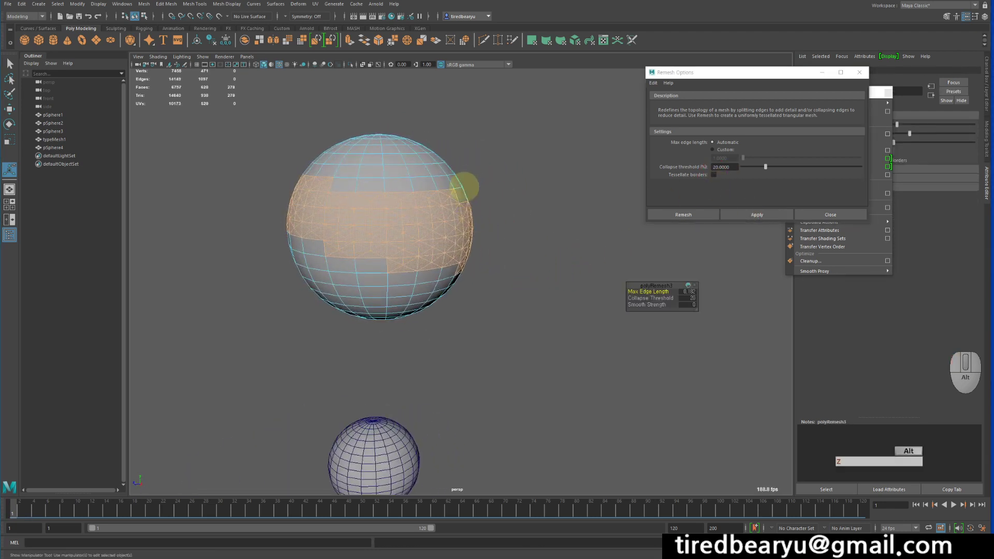
left_click_drag(285, 213, 324, 216, "alt")
key("z")
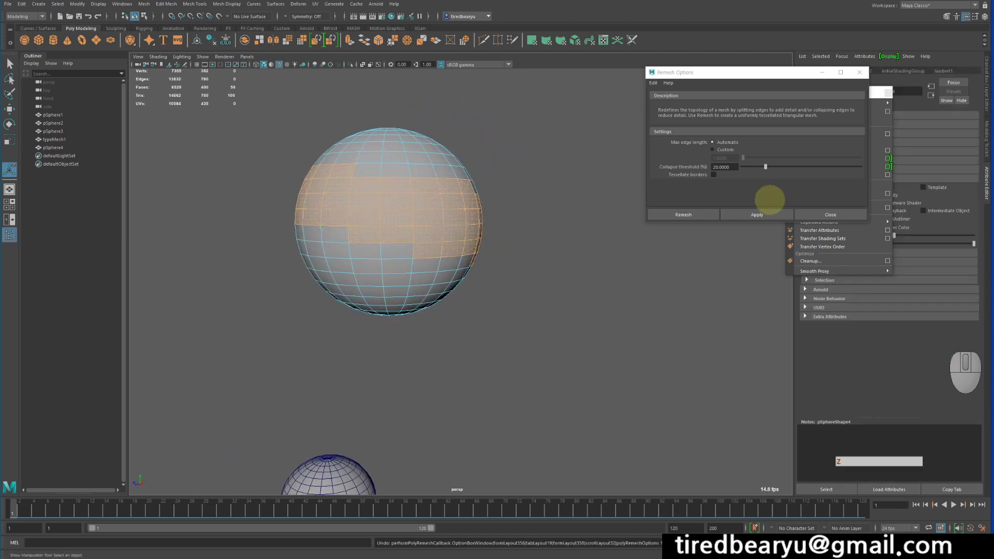
Step: Return the test sphere to object selection and delete it
right_click_drag(389, 188, 422, 170)
left_click(380, 187)
key("Delete")
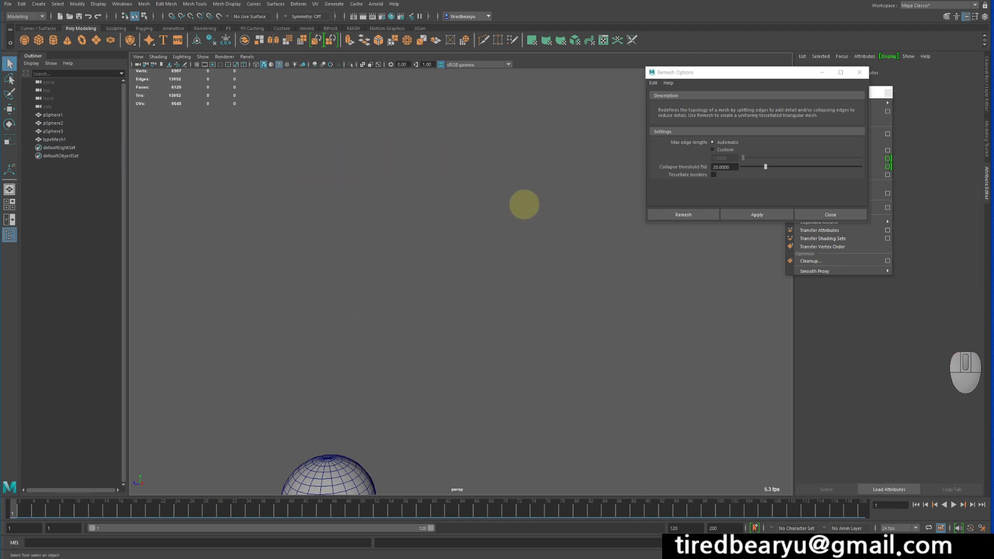
Step: Create a polygon plane and scale it up uniformly to about 8 times its size
right_click_drag(555, 241, 374, 215, "alt")
left_click_drag(372, 216, 427, 227, "alt")
right_click_drag(427, 226, 363, 223, "alt")
middle_click_drag(430, 215, 446, 168, "alt")
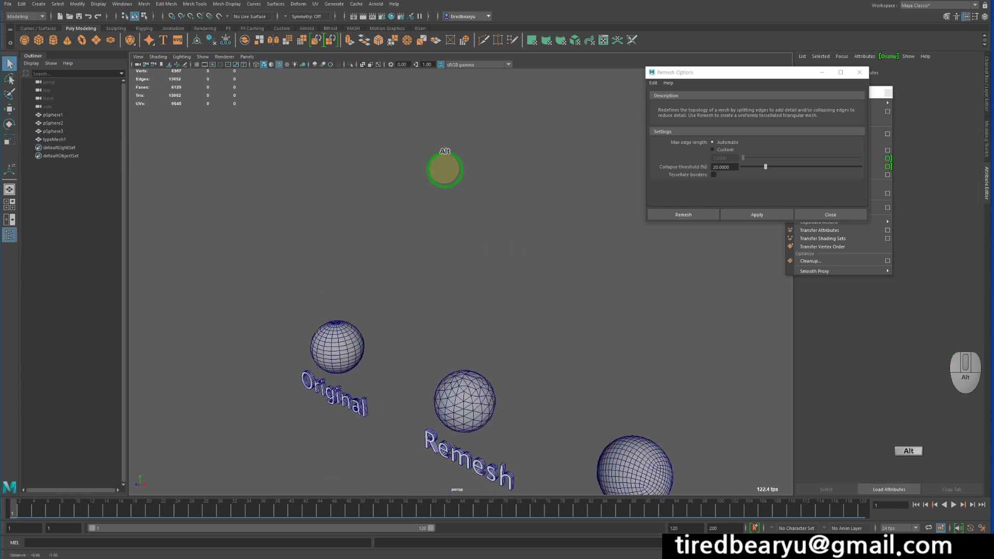
left_click_drag(445, 169, 466, 171, "alt")
right_click_drag(466, 171, 377, 187, "alt")
left_click(97, 41)
left_click_drag(377, 186, 402, 197, "alt")
key("r")
middle_click_drag(390, 288, 467, 293)
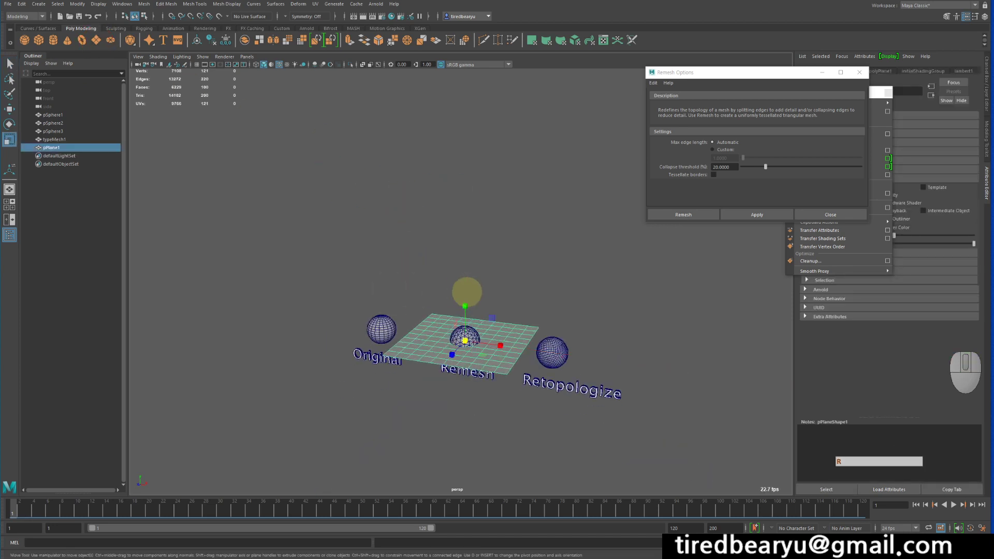
Step: Raise the plane about 9.2 units so it sits above the three labelled spheres
key("w")
left_click_drag(464, 295, 475, 195)
key("q")
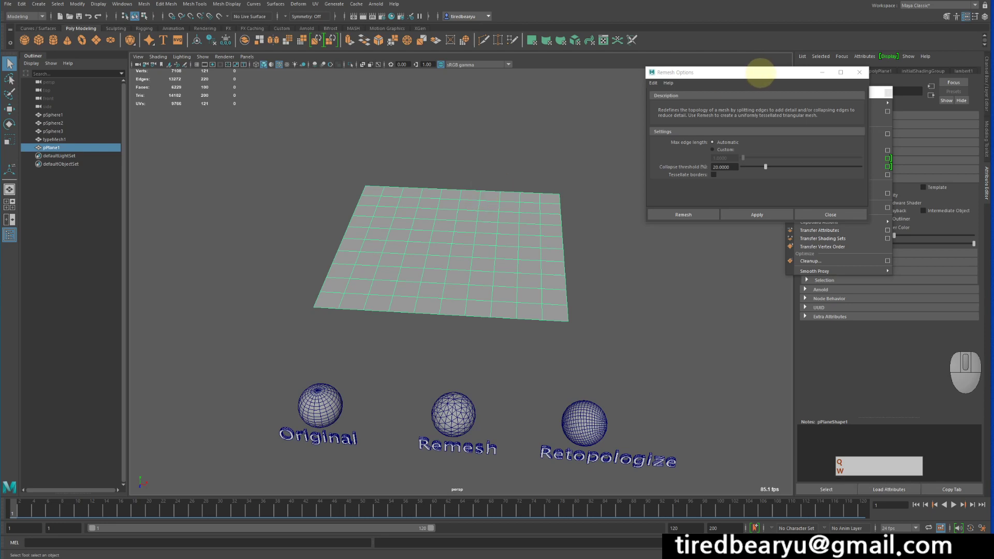
Step: Assign a new Lambert material to the plane and connect a texture to its displacement material
left_click_drag(760, 73, 632, 74)
middle_click_drag(517, 128, 460, 133, "alt")
left_click_drag(846, 94, 717, 238)
right_click_drag(371, 226, 458, 460)
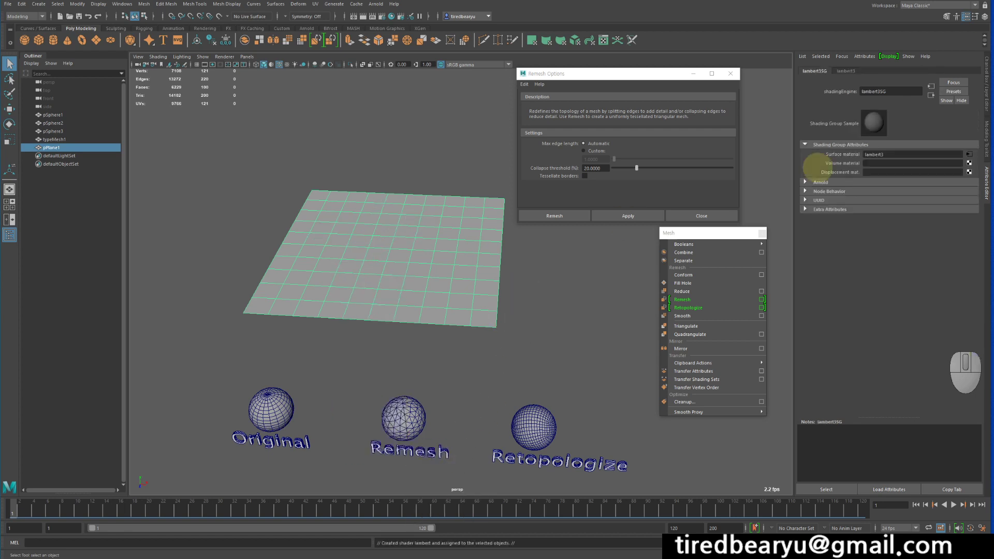
left_click(968, 171)
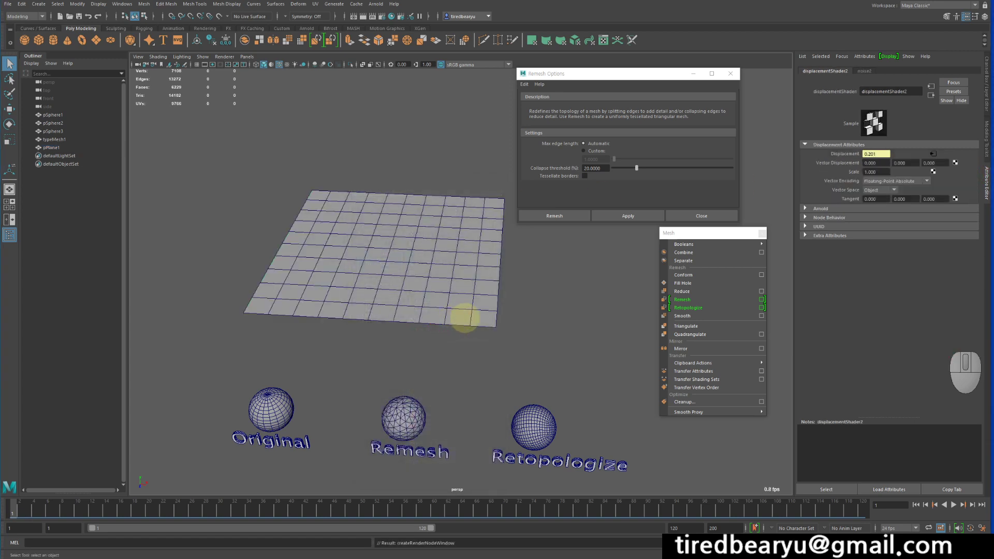
Step: Increase the plane's width and height subdivisions to 42 each
left_click_drag(462, 315, 539, 240, "alt")
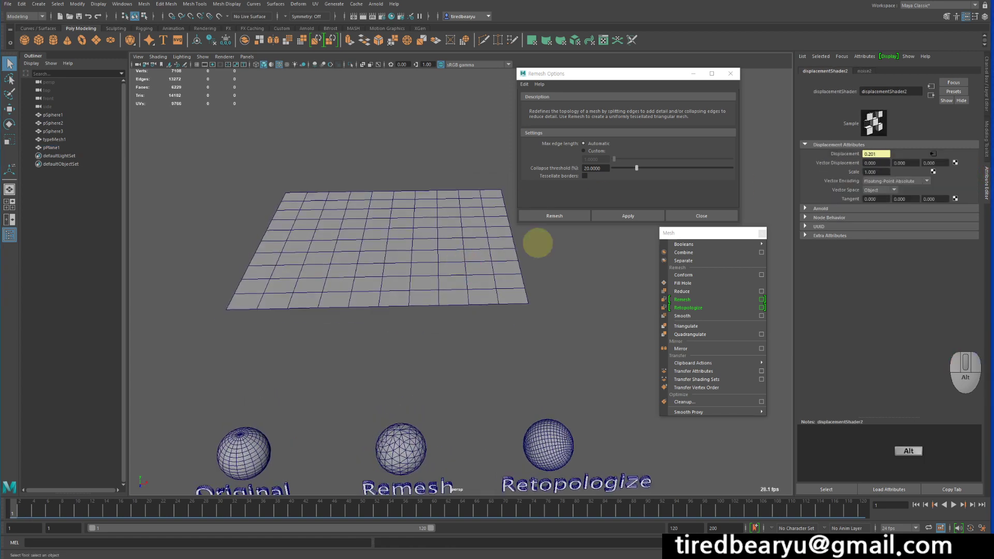
left_click(422, 253)
left_click(983, 69)
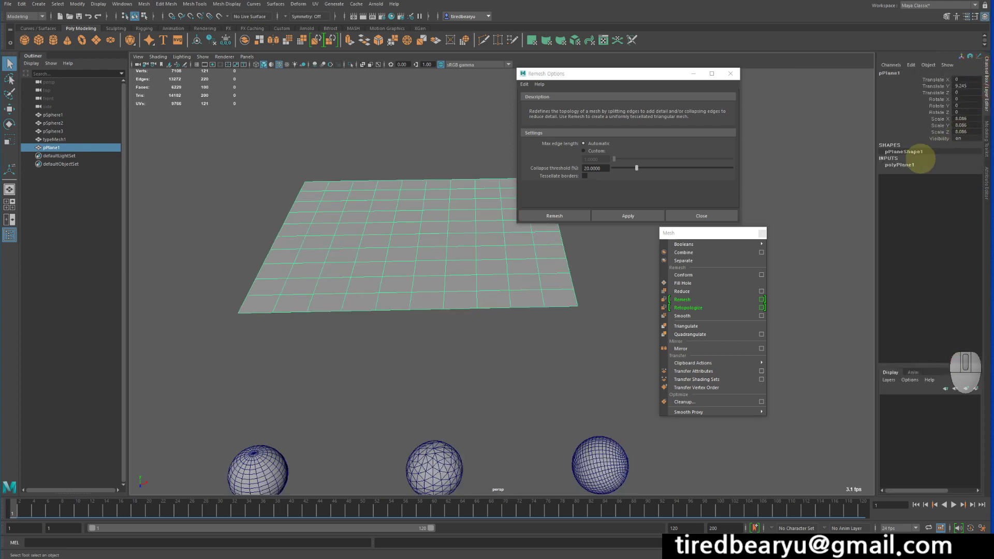
left_click(900, 164)
left_click_drag(926, 184, 927, 191)
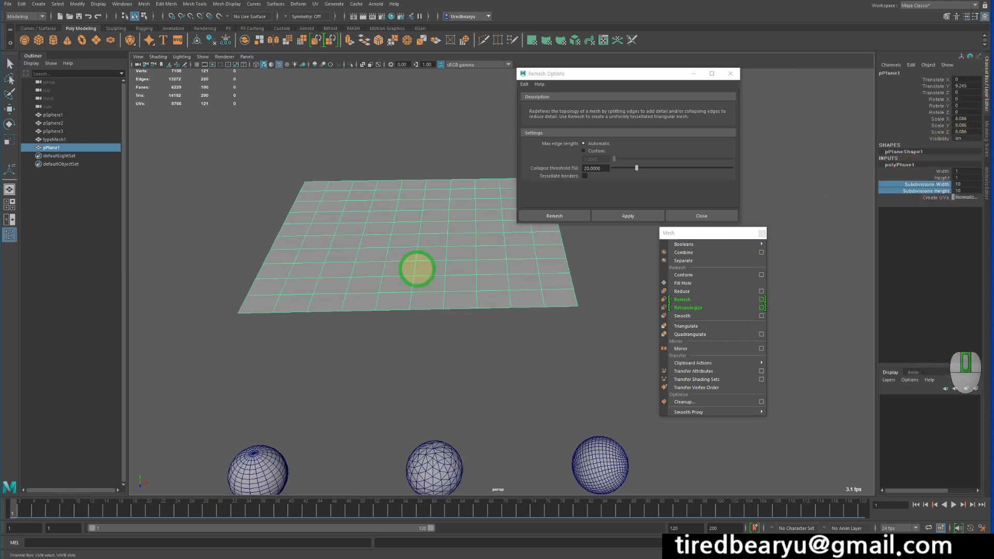
middle_click_drag(414, 268, 537, 273)
left_click_drag(537, 273, 479, 278, "alt")
right_click_drag(479, 278, 523, 278, "alt")
left_click(321, 173)
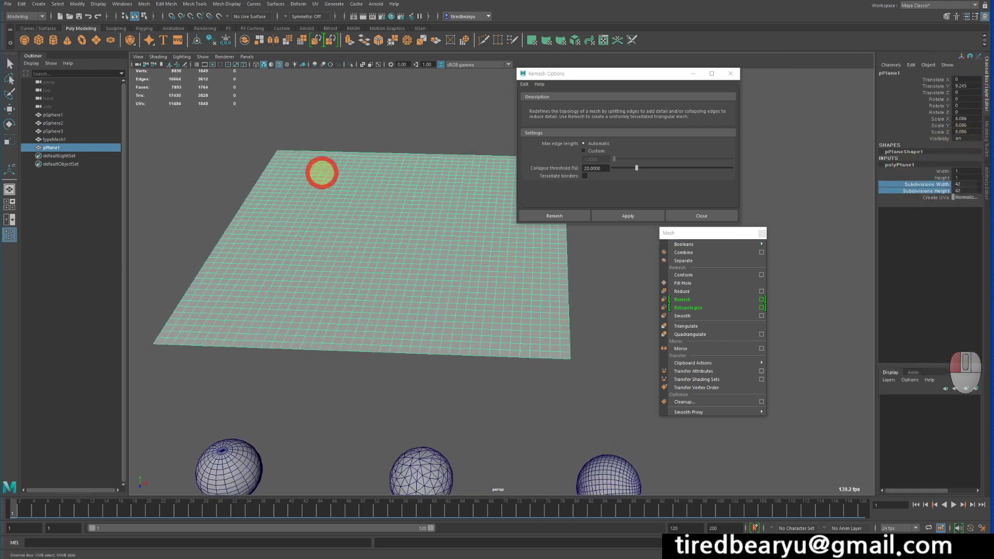
Step: Convert the plane's displacement to polygons
left_click(78, 4)
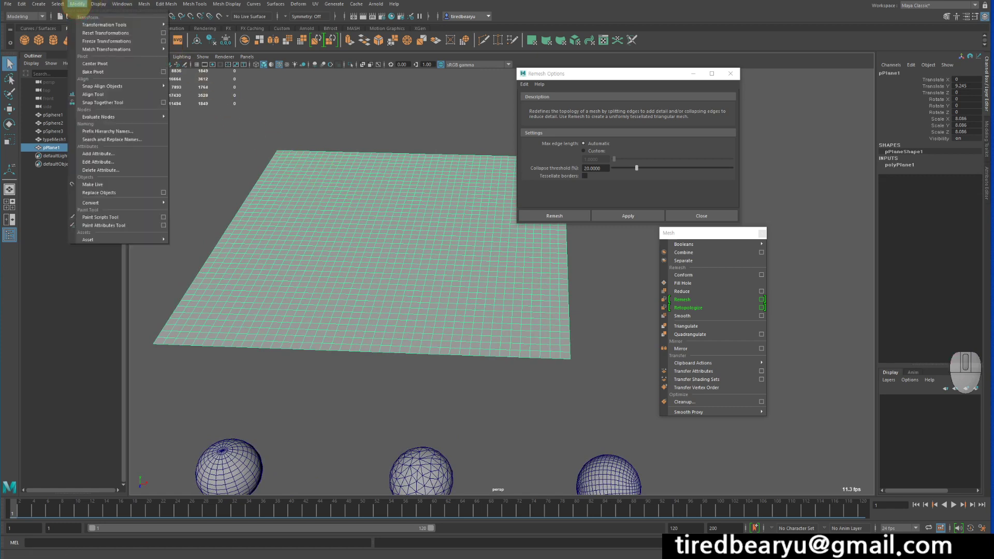
mouse_move(101, 202)
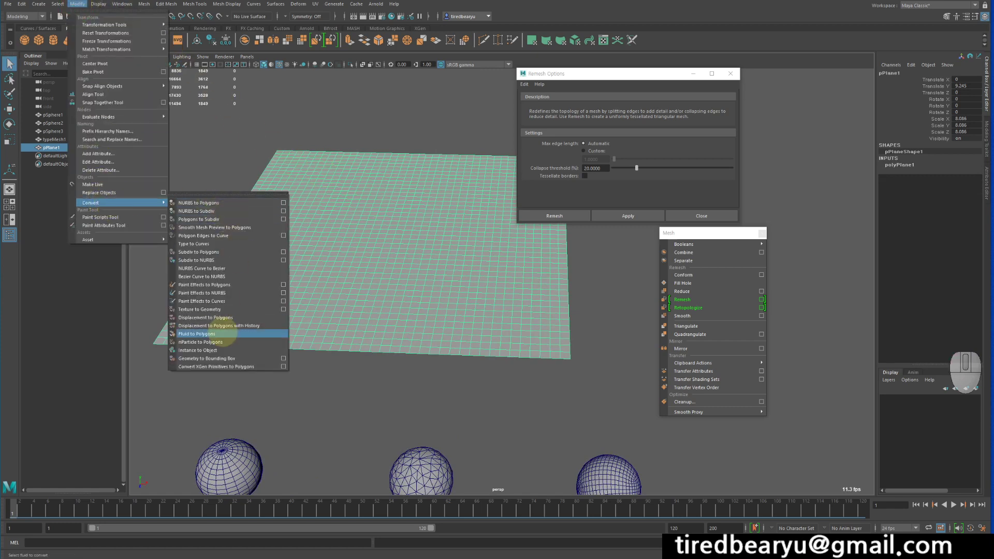
left_click(205, 317)
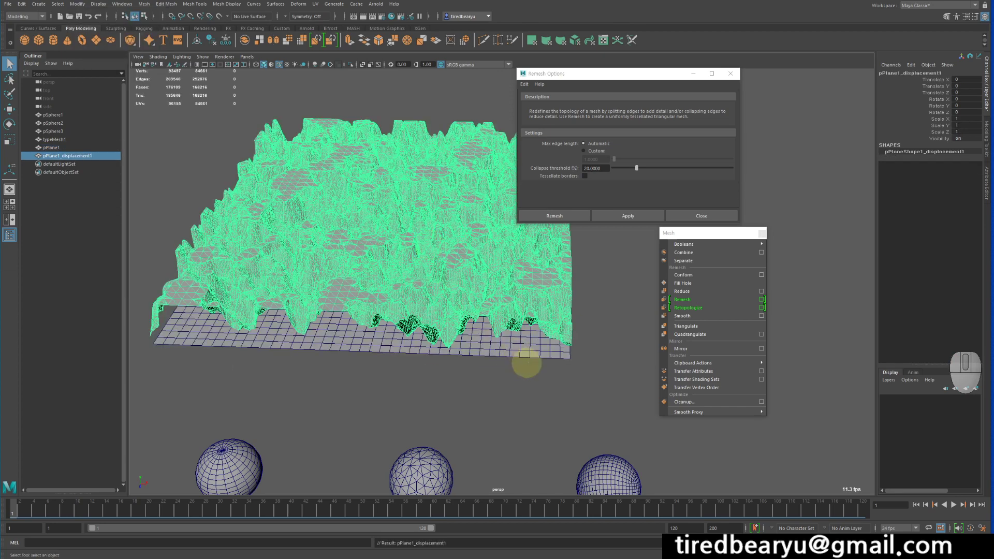
Step: Delete the original flat plane beneath the displaced terrain and select the terrain mesh
left_click(527, 364)
left_click(528, 344)
key("Delete")
left_click(455, 266)
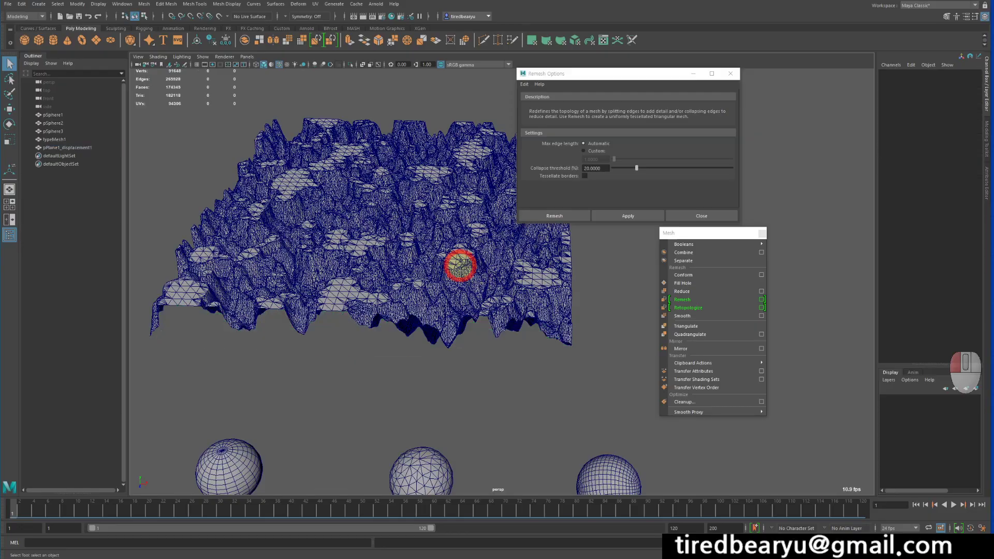
Step: Examine the displaced terrain's dense wireframe up close, along its border and from above
left_click_drag(521, 333, 511, 301, "alt")
left_click(534, 326)
right_click_drag(511, 300, 601, 315, "alt")
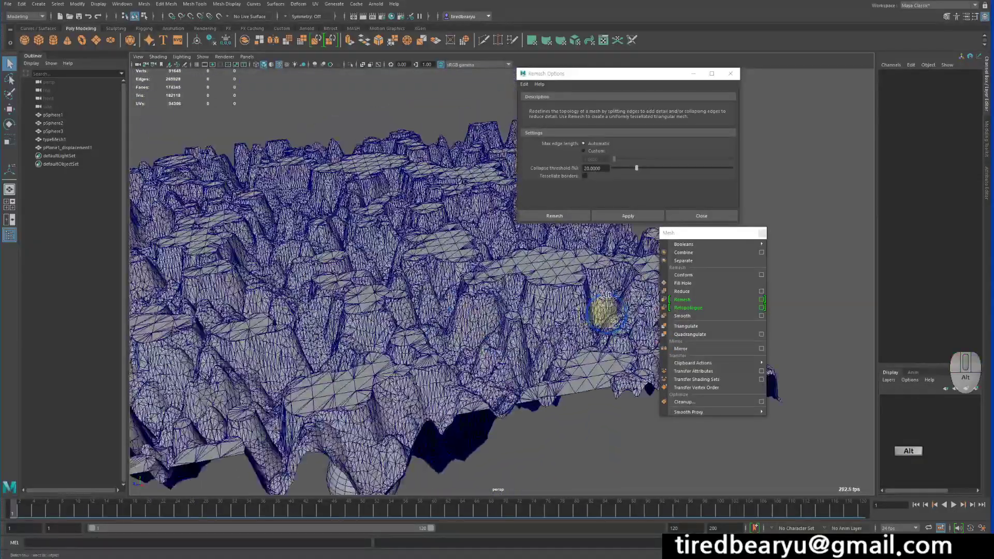
middle_click_drag(601, 315, 418, 291, "alt")
right_click_drag(417, 290, 554, 317, "alt")
left_click_drag(554, 317, 533, 320, "alt")
middle_click_drag(533, 320, 539, 342, "alt")
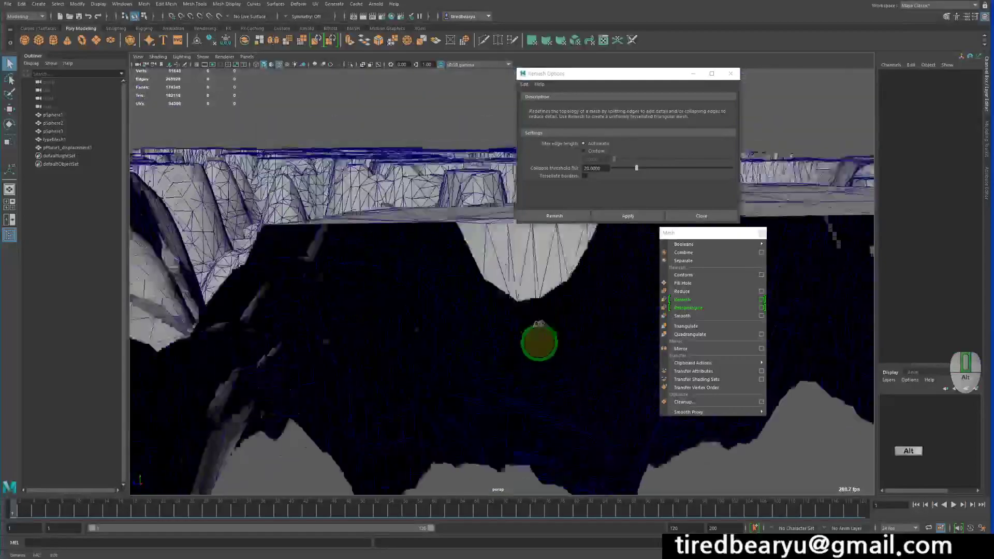
left_click_drag(538, 342, 537, 350, "alt")
right_click_drag(537, 350, 610, 349, "alt")
middle_click_drag(545, 354, 548, 316, "alt")
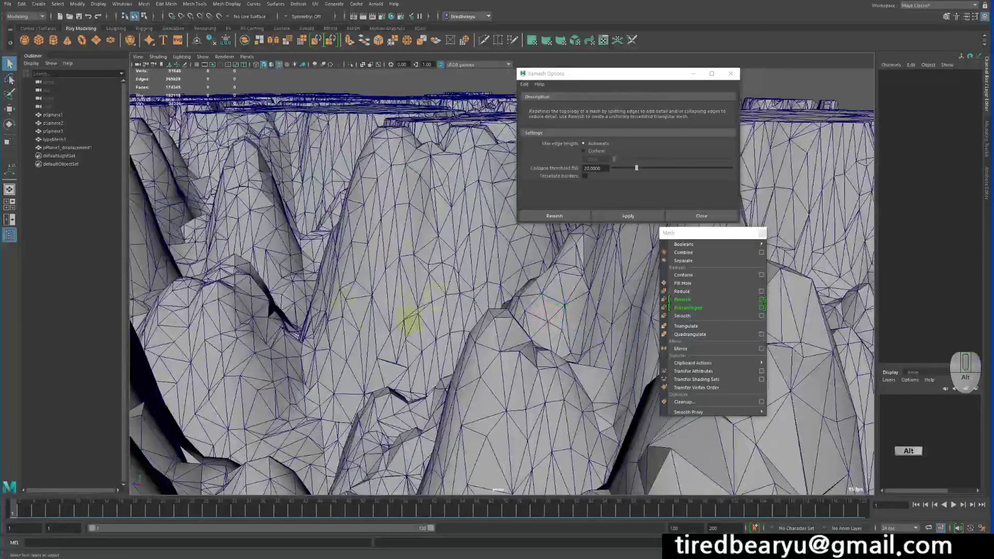
right_click_drag(435, 256, 160, 262, "alt")
left_click_drag(160, 262, 426, 275, "alt")
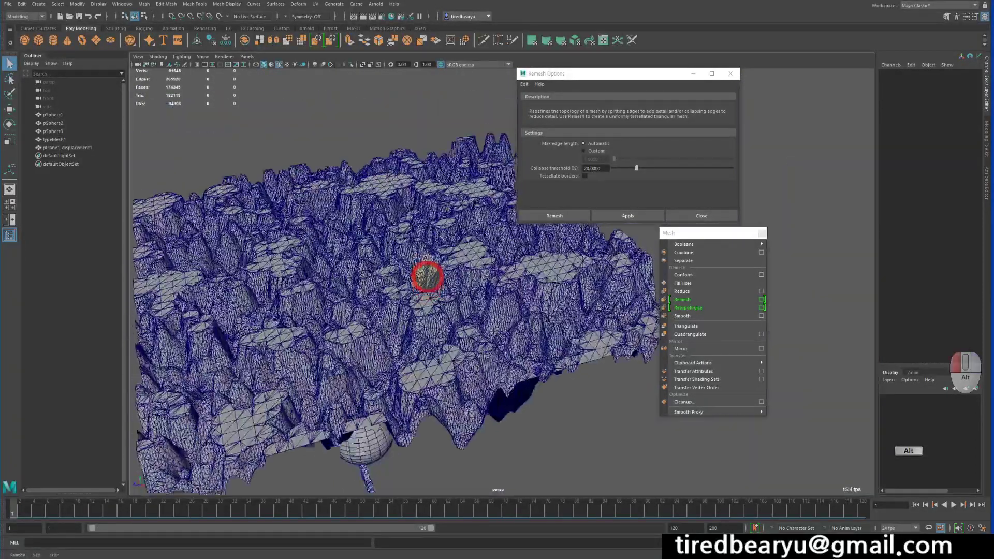
right_click_drag(426, 275, 390, 282, "alt")
left_click_drag(390, 281, 412, 242, "alt")
Step: Select the displaced terrain and remesh it with a custom max edge length of 2 and a 20% collapse threshold
left_click(494, 258)
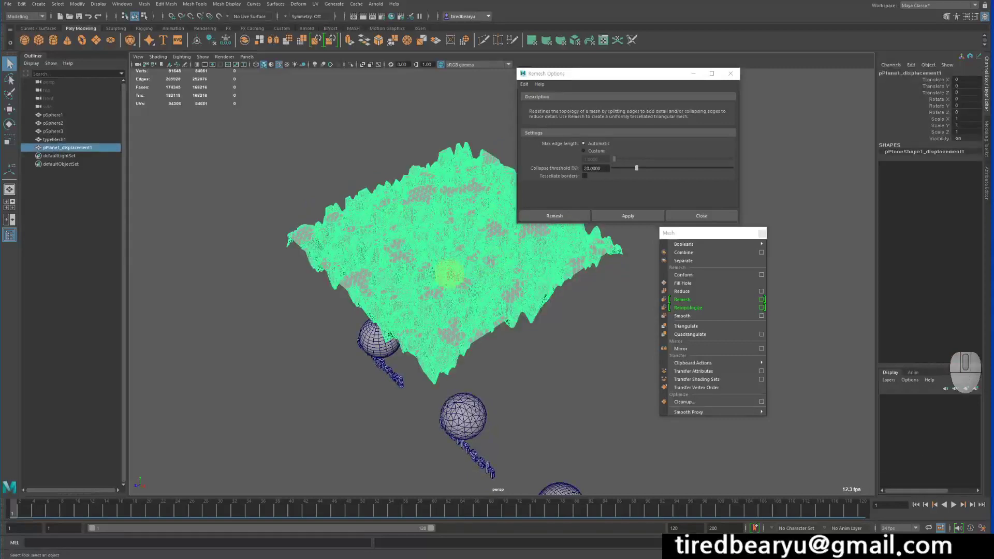
left_click(576, 328)
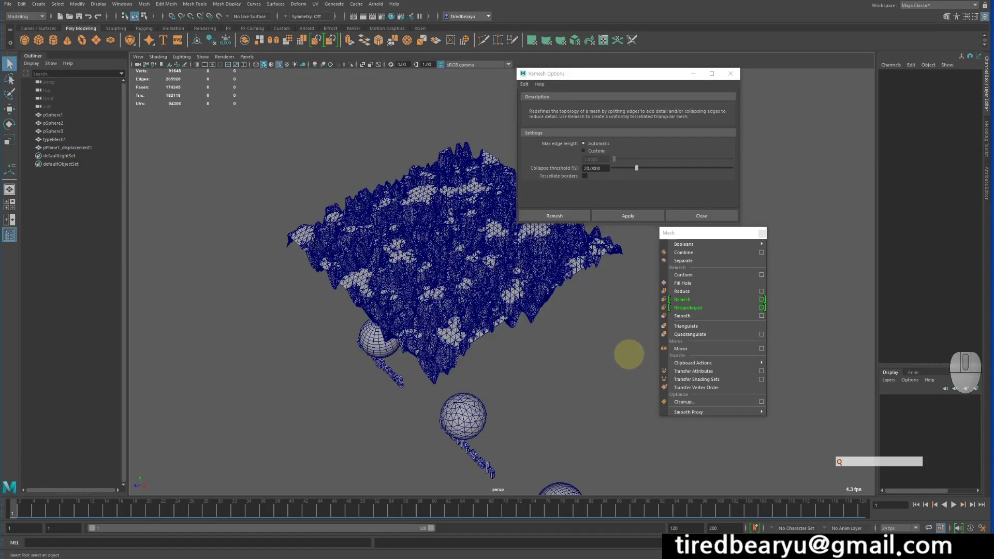
left_click(531, 274)
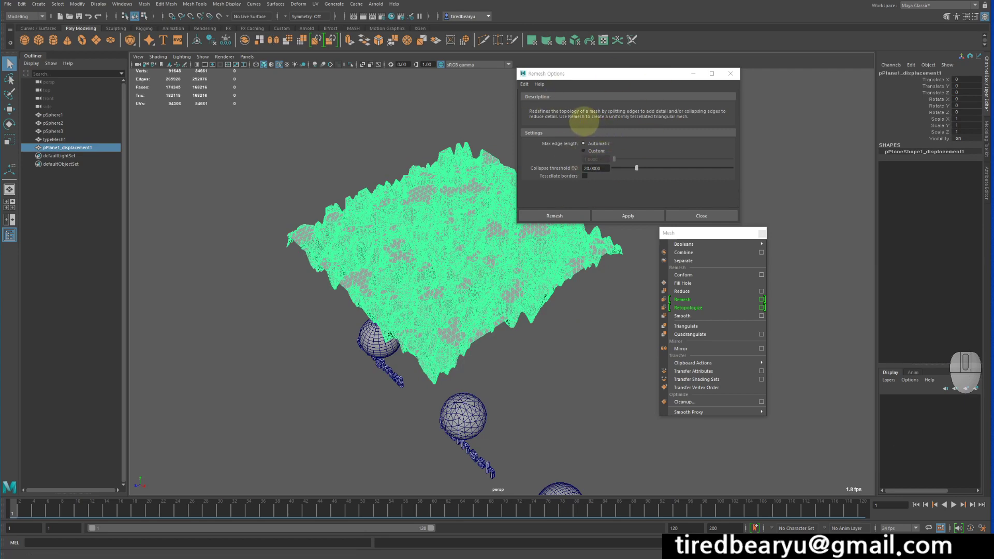
left_click_drag(450, 256, 519, 269, "alt")
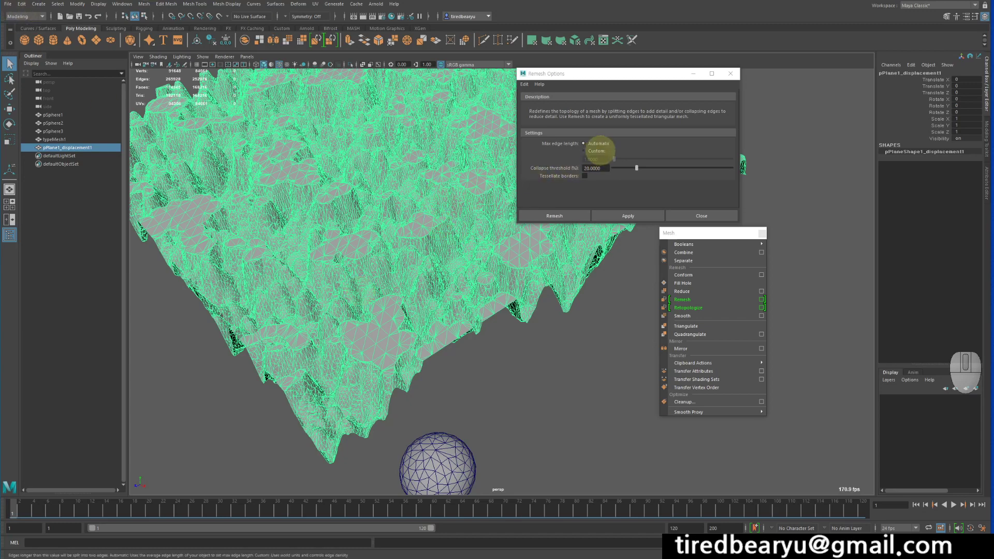
left_click(598, 151)
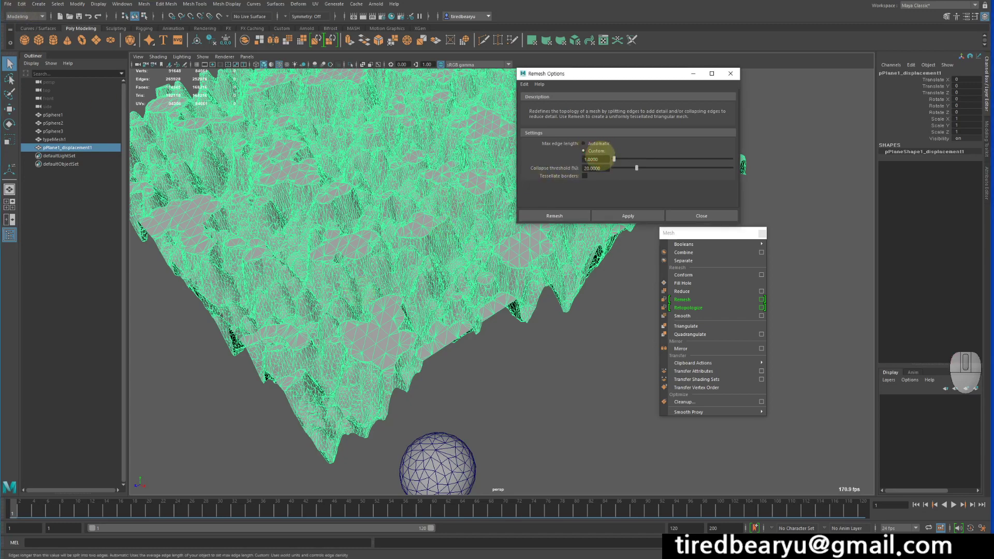
double_click(600, 159)
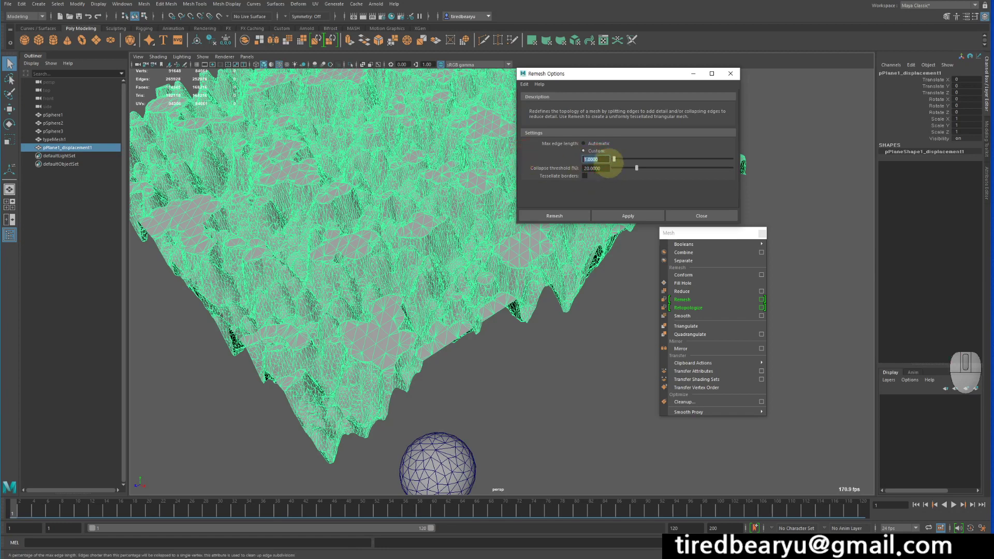
type("2")
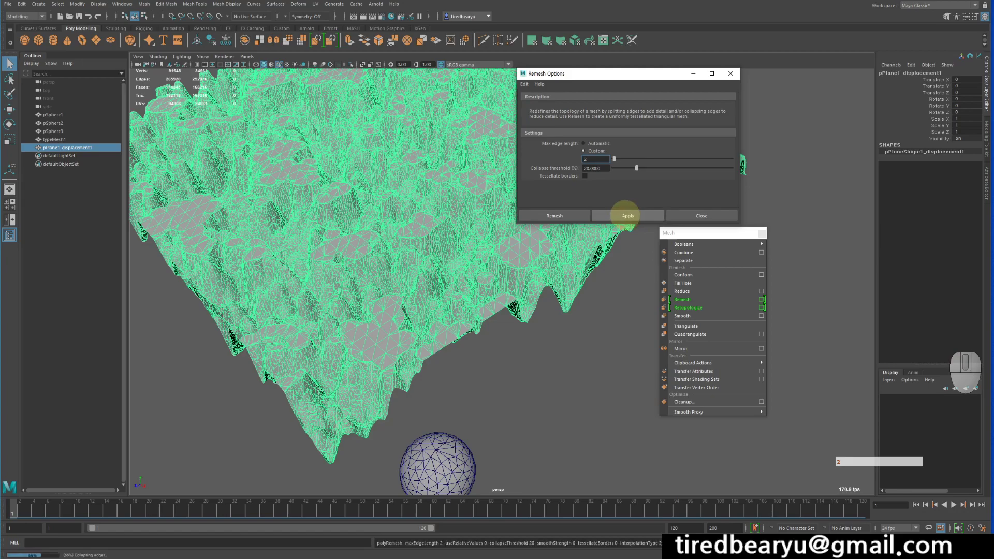
Step: Inspect the remeshed terrain's triangulation from several angles, with and without the mesh selected
right_click_drag(500, 286, 458, 284, "alt")
left_click_drag(458, 284, 449, 220, "alt")
left_click(561, 300)
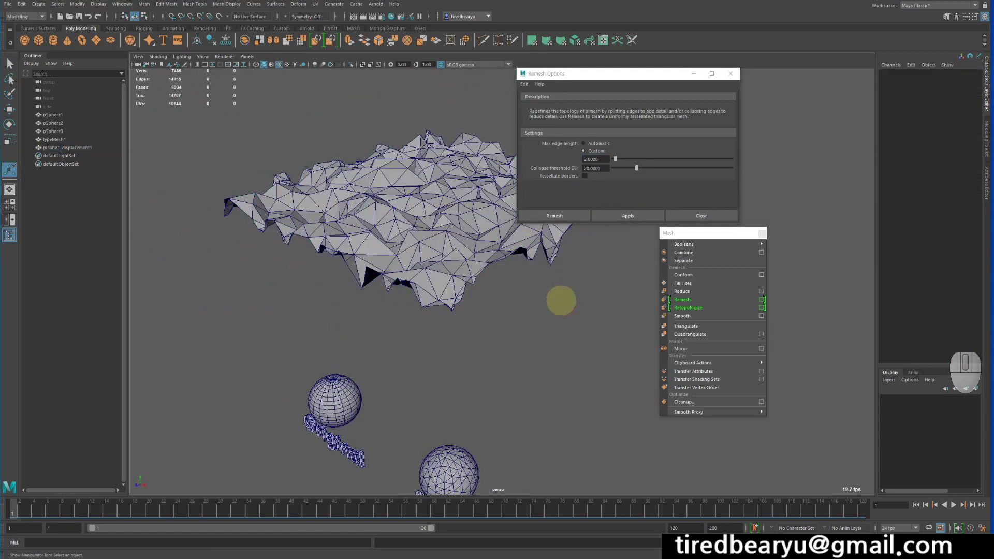
left_click_drag(561, 300, 508, 307, "alt")
right_click_drag(508, 307, 457, 279, "alt")
middle_click_drag(457, 280, 454, 265, "alt")
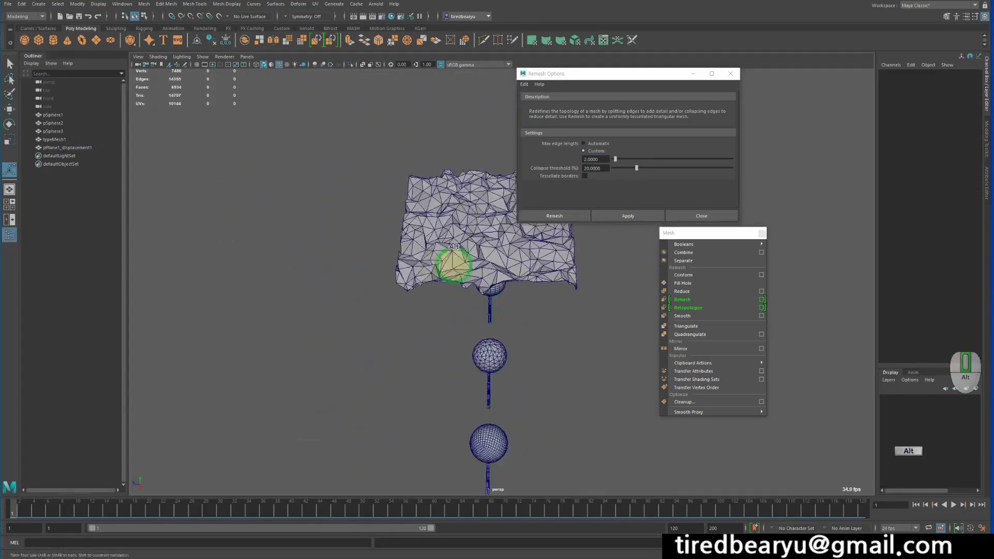
left_click_drag(454, 265, 570, 315, "alt")
left_click(517, 289)
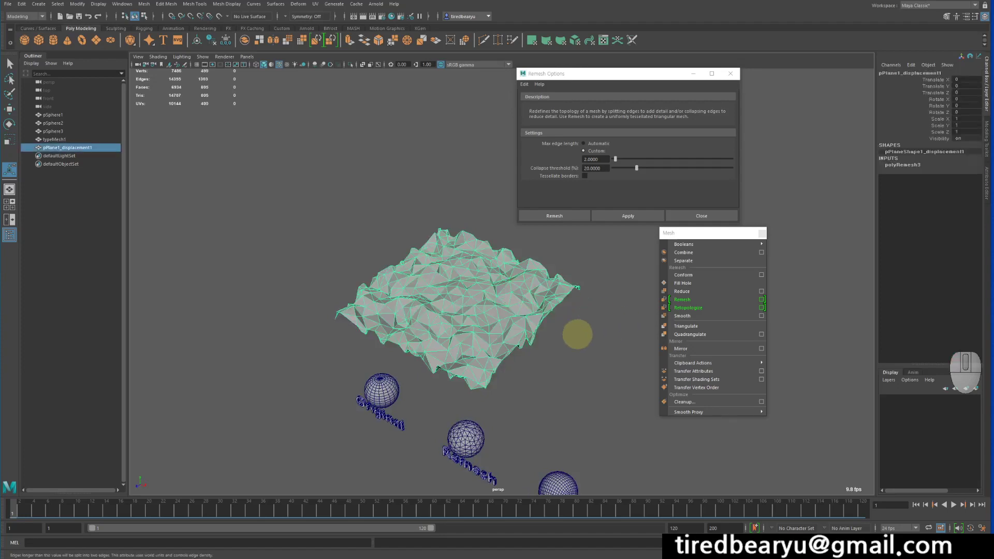
left_click_drag(589, 353, 587, 325, "alt")
key("q")
left_click(559, 328)
right_click_drag(587, 324, 637, 257, "alt")
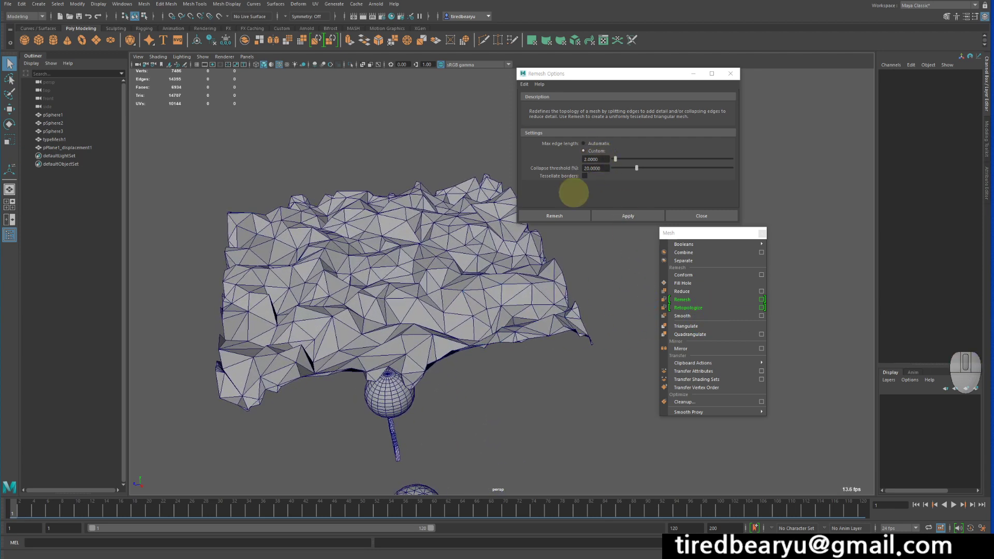
Step: Undo back to the dense terrain mesh from before the remesh
key("z")
key("z")
key("z")
key("z")
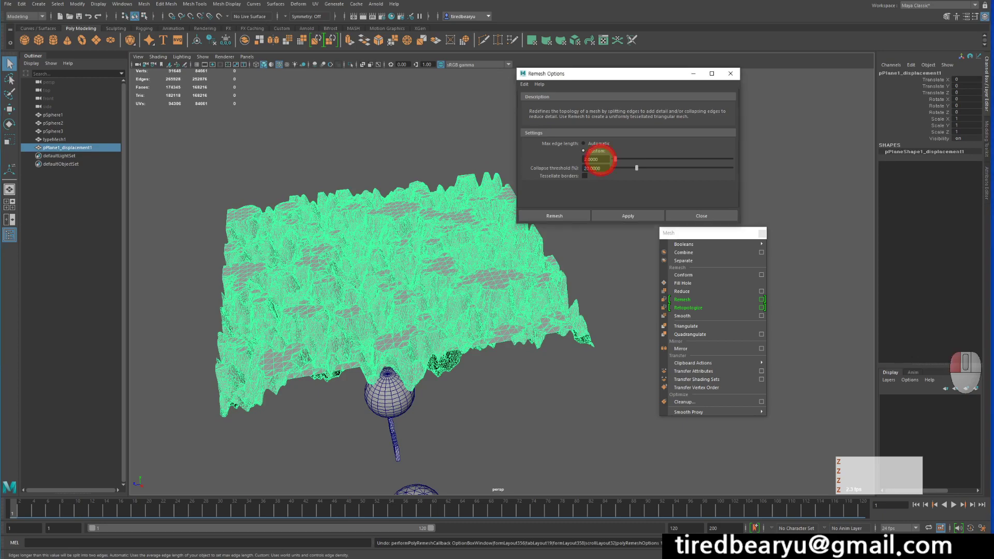
Step: Remesh the terrain with a custom max edge length of 1 and check the result from the side
type("1")
left_click(616, 215)
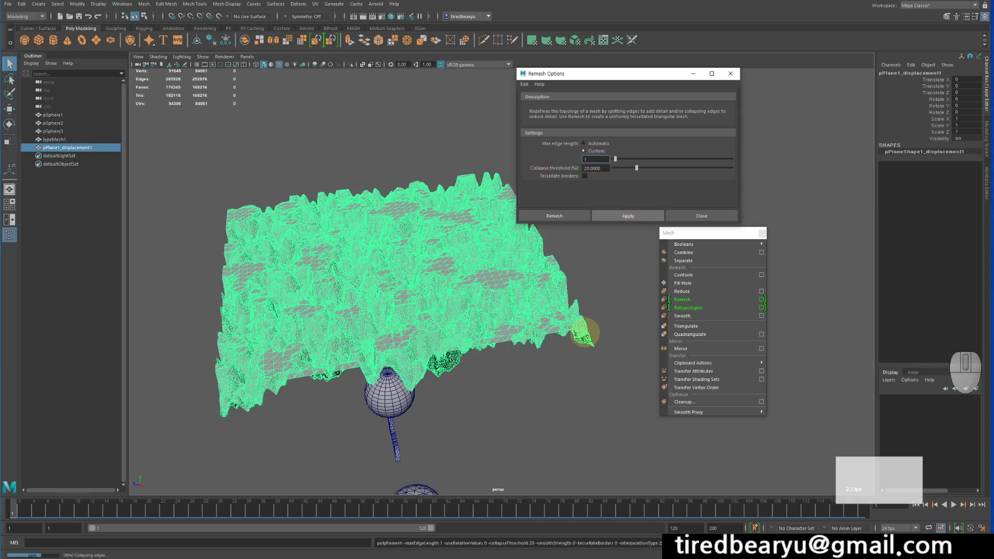
left_click(573, 336)
left_click_drag(573, 336, 513, 298, "alt")
left_click(512, 298)
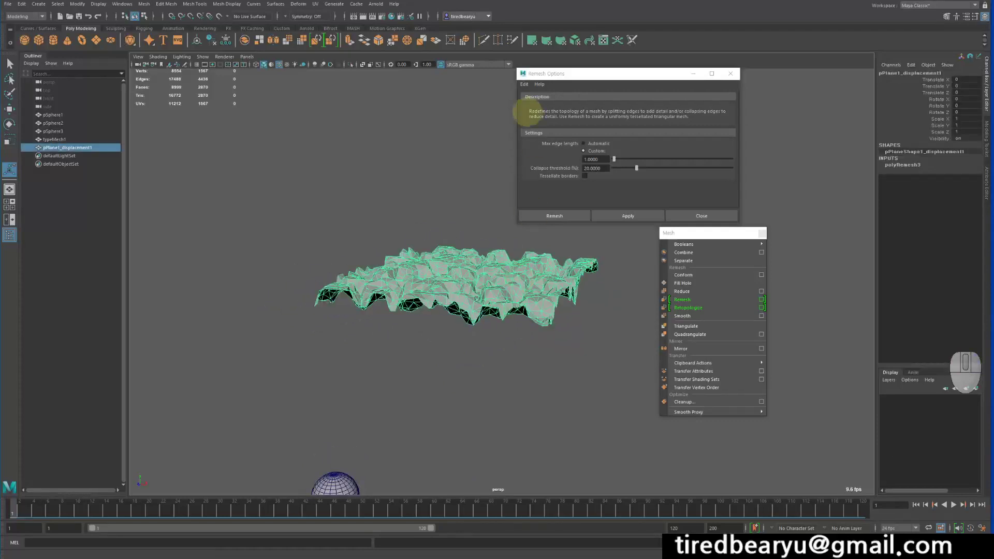
left_click_drag(453, 266, 418, 235, "alt")
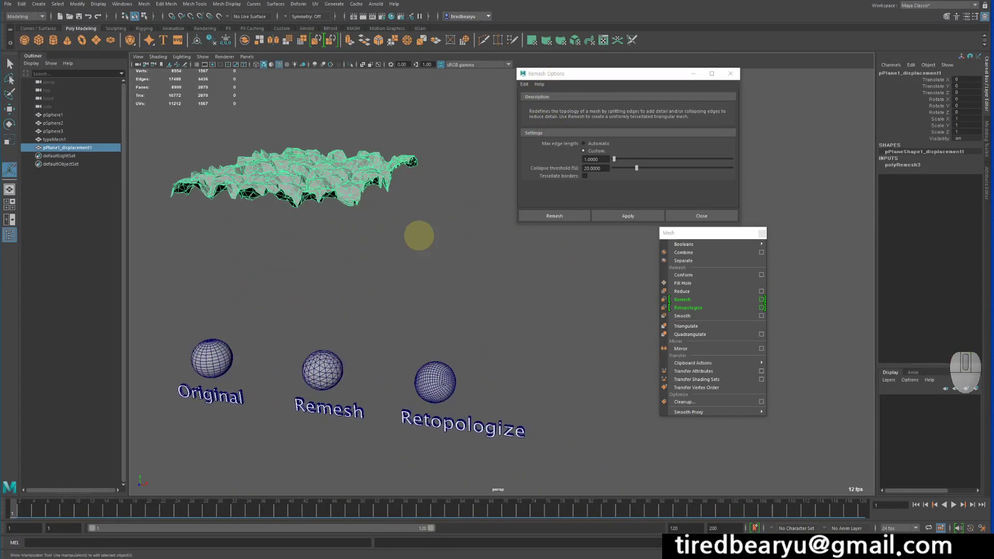
Step: Close the Remesh options and open the Retopologize options, moving the dialog clear of the labelled spheres
key("q")
left_click_drag(476, 300, 380, 248, "alt")
right_click_drag(381, 249, 466, 271, "alt")
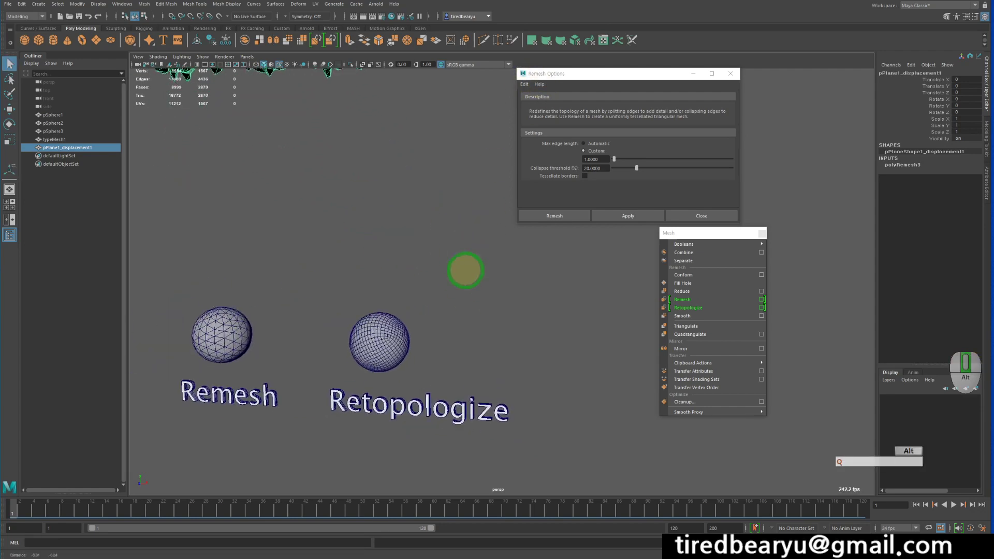
middle_click_drag(466, 271, 490, 269, "alt")
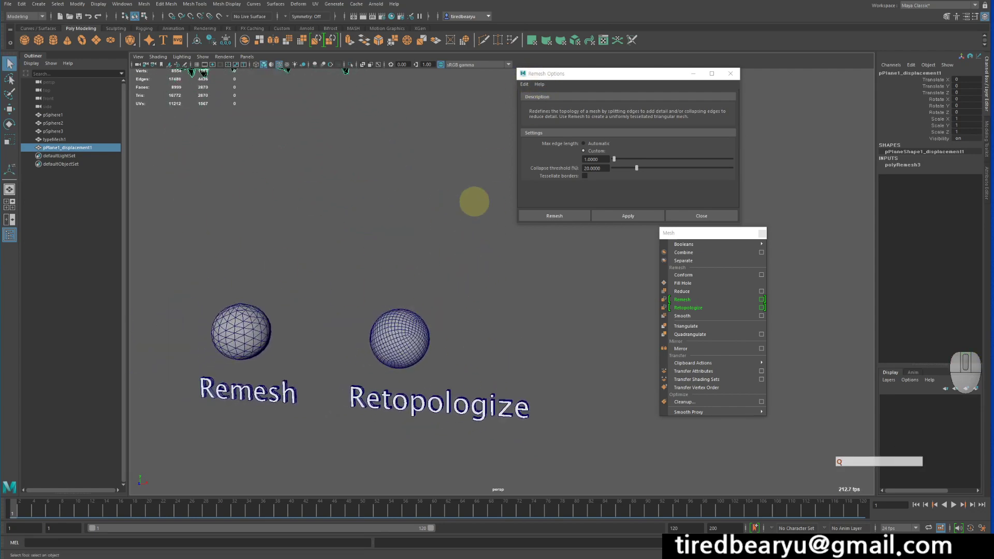
left_click(730, 73)
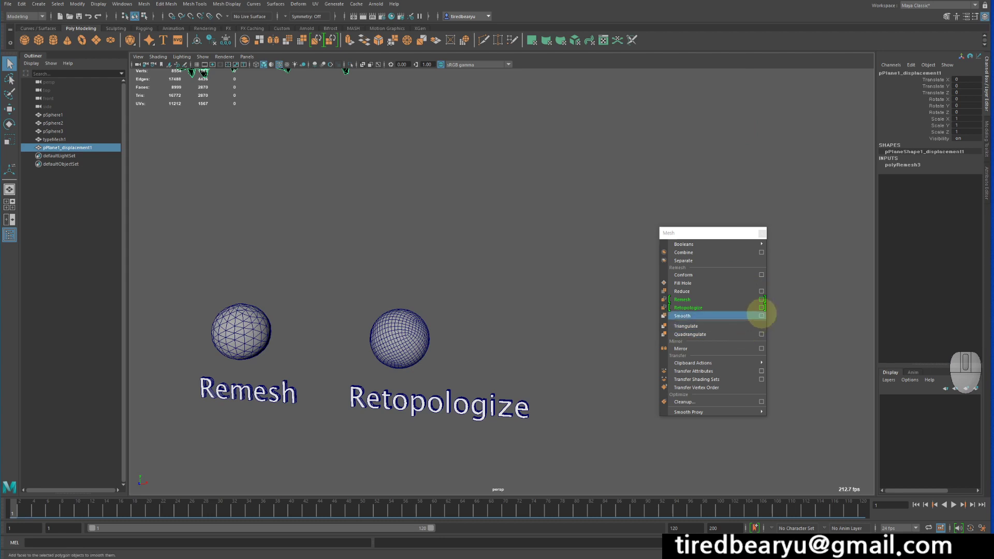
left_click(761, 308)
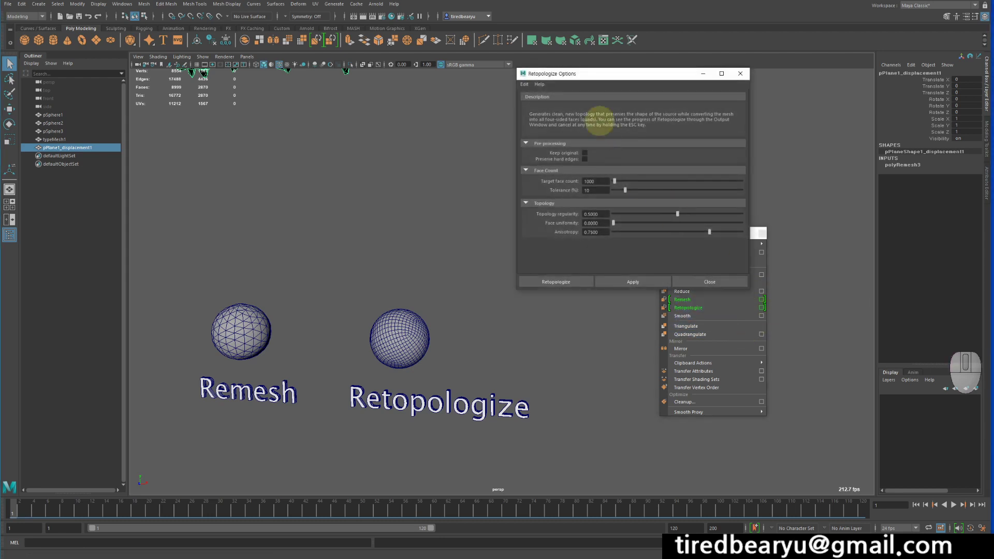
left_click_drag(574, 73, 626, 68)
middle_click_drag(375, 210, 362, 240, "alt")
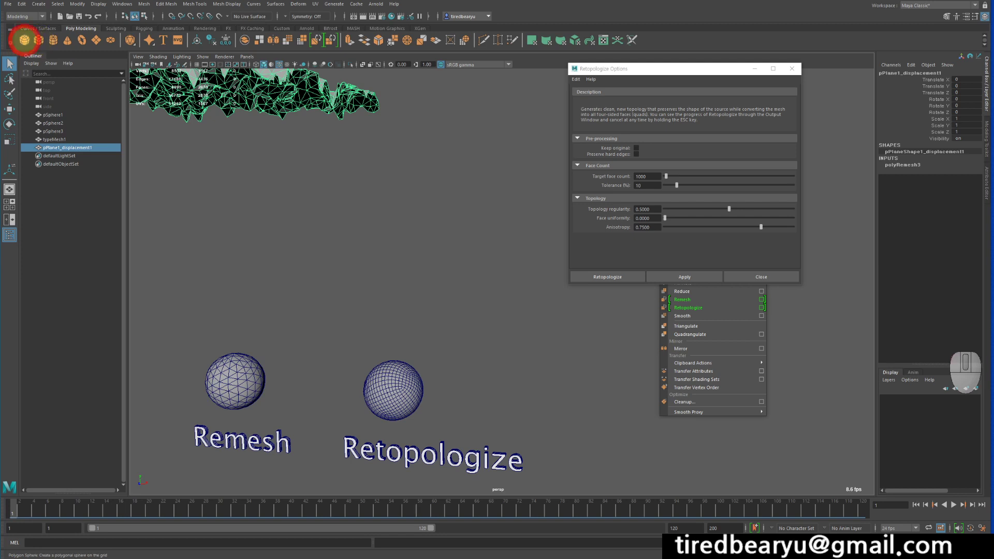
Step: Create a polygon sphere and move it above the Retopologize sphere, to about 6.3 in X and 6 in Y
left_click(24, 40)
key("w")
left_click_drag(278, 379, 441, 396)
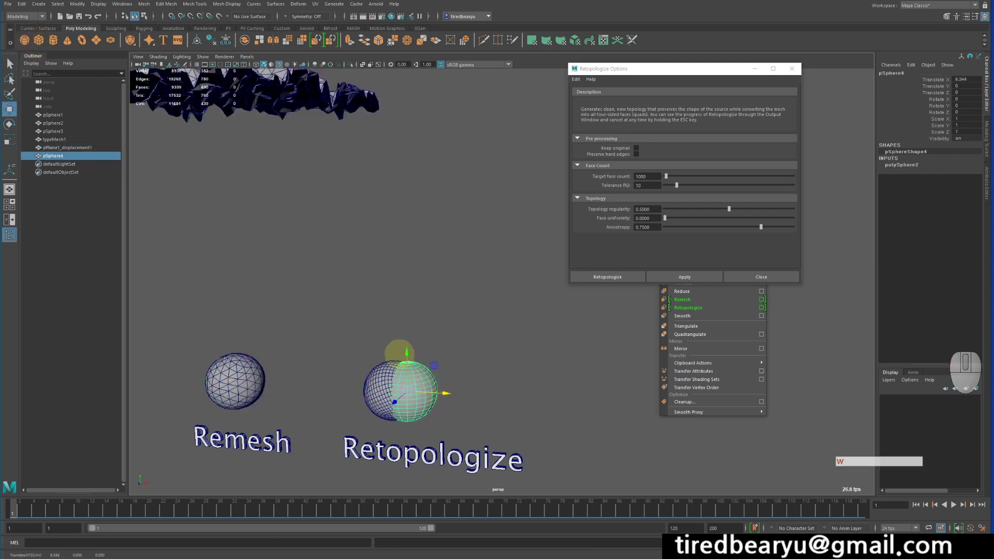
left_click_drag(407, 353, 404, 172)
middle_click_drag(404, 171, 403, 190, "alt")
scroll(402, 190, "up", 1)
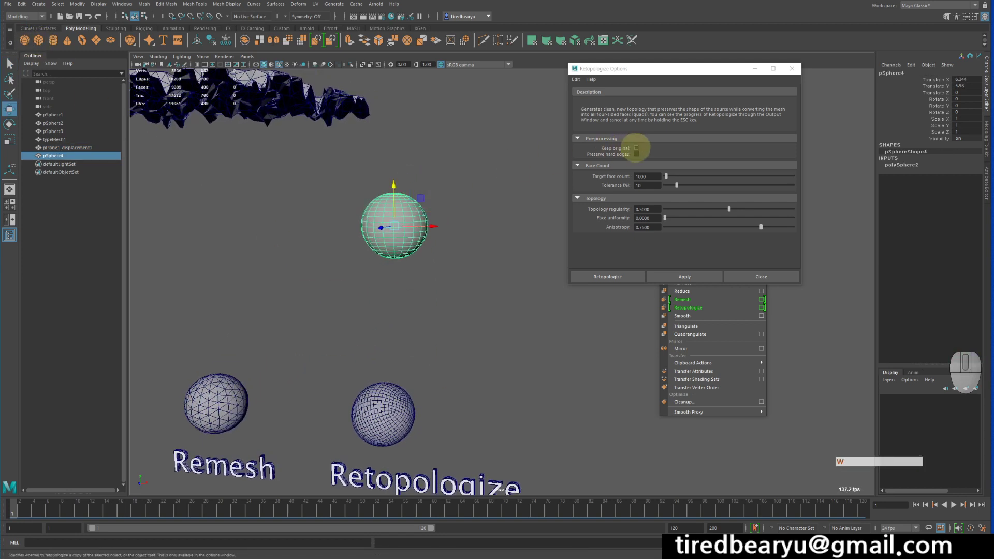
Step: Retopologize the new sphere with Keep original enabled and 1000 target faces, then move the result to about 9.2 in X
left_click(636, 148)
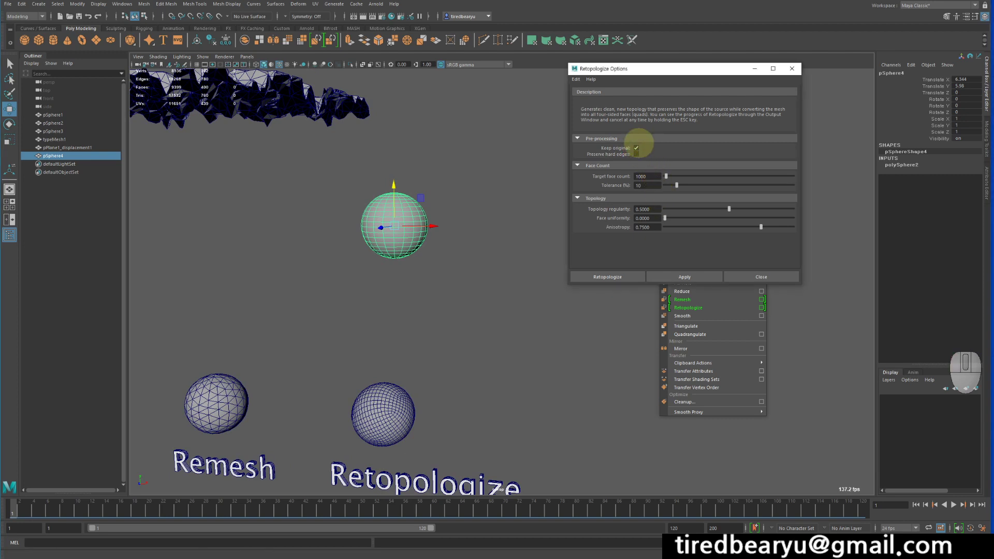
left_click(683, 276)
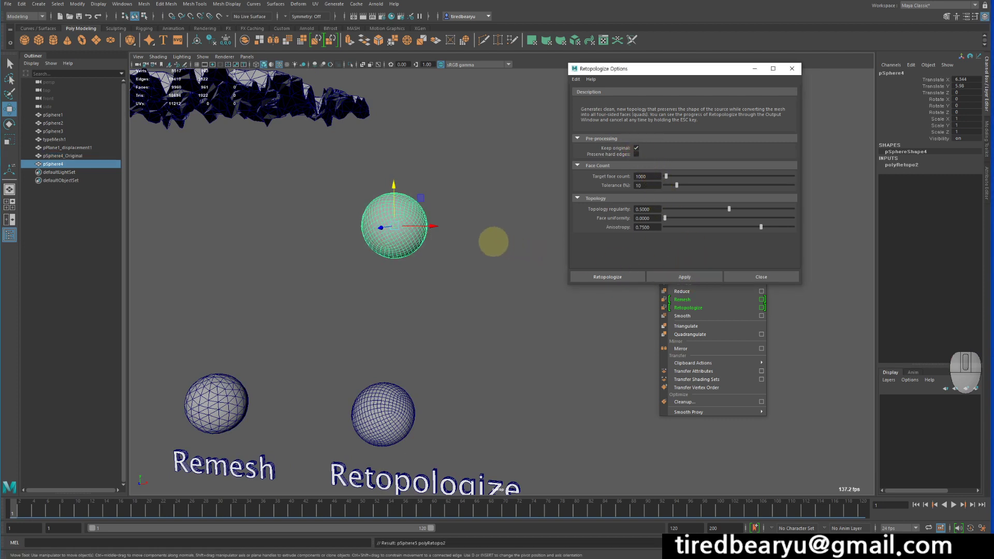
left_click_drag(429, 226, 520, 226)
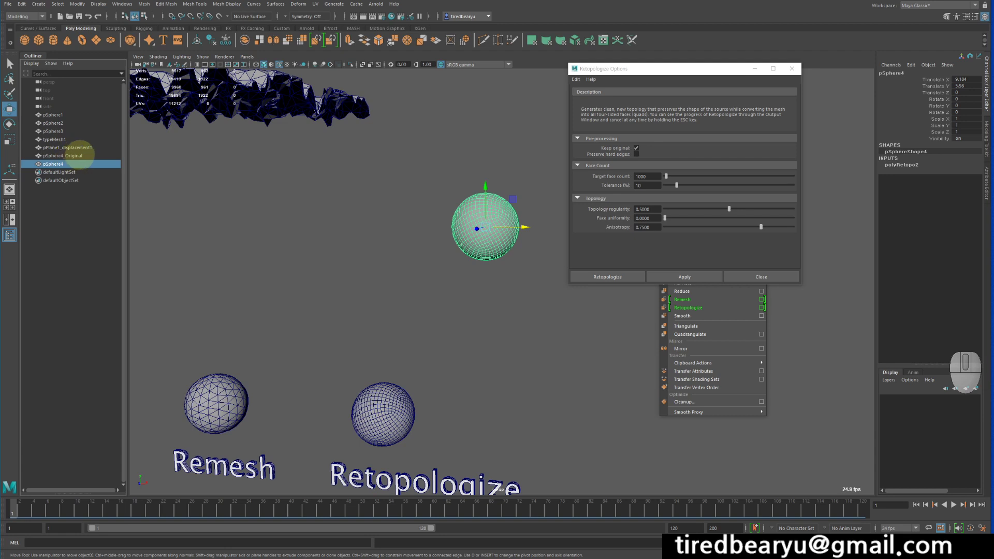
Step: Select the kept original and the retopologized sphere alternately to compare the two objects
left_click(77, 155)
left_click(78, 164)
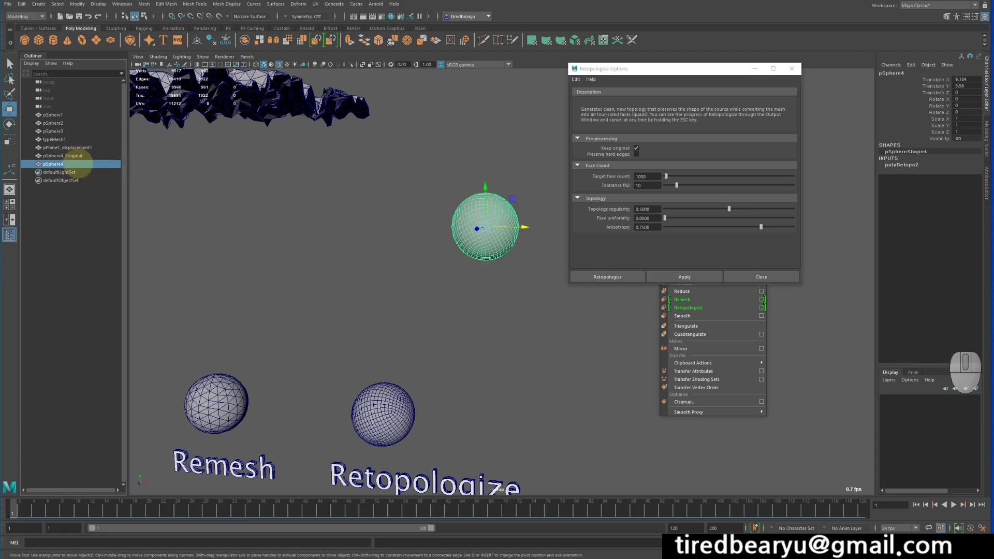
left_click(80, 157)
left_click(78, 165)
left_click_drag(82, 149, 82, 157)
left_click(83, 164)
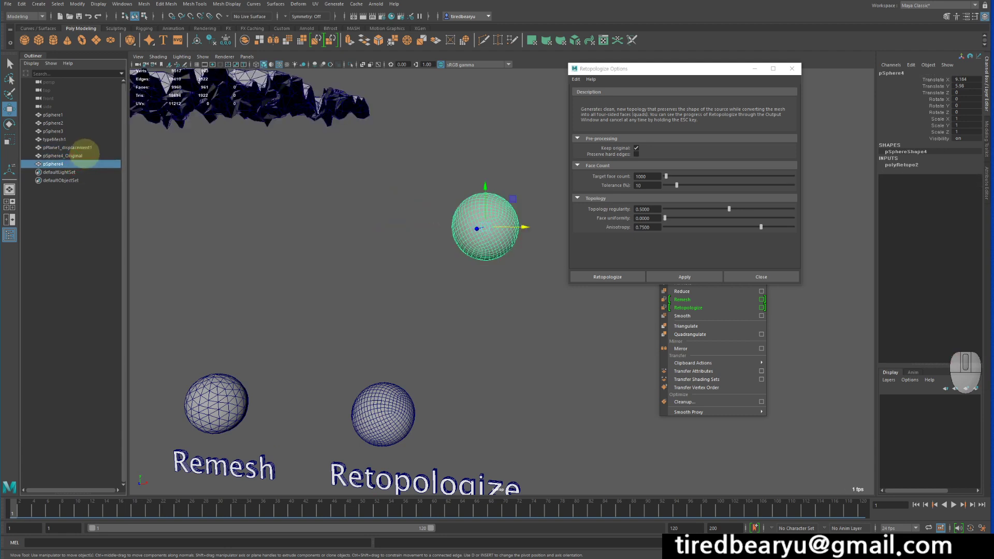
Step: Select the hidden original sphere and turn on Visibility in its shape's object display attributes
left_click(86, 155)
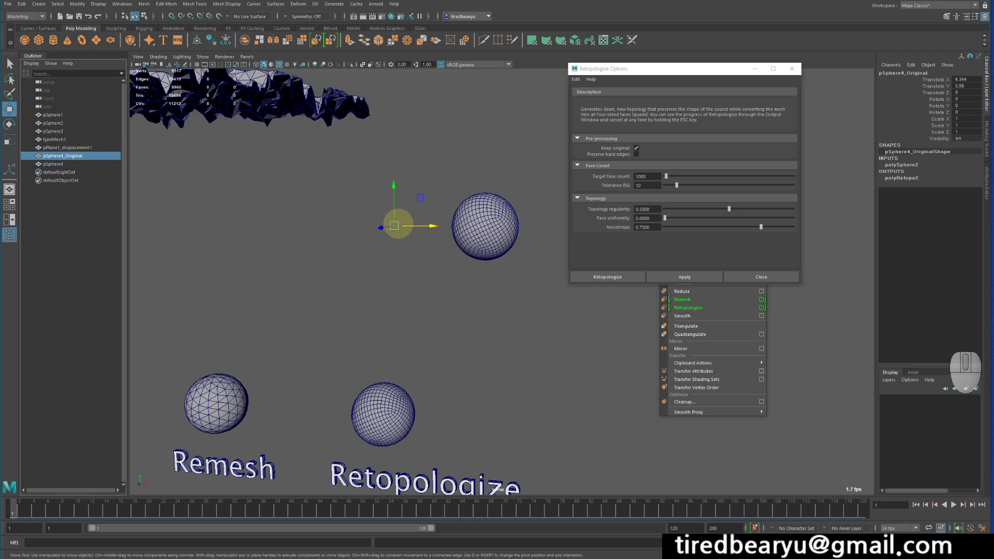
left_click_drag(694, 68, 635, 74)
key("ctrl+a")
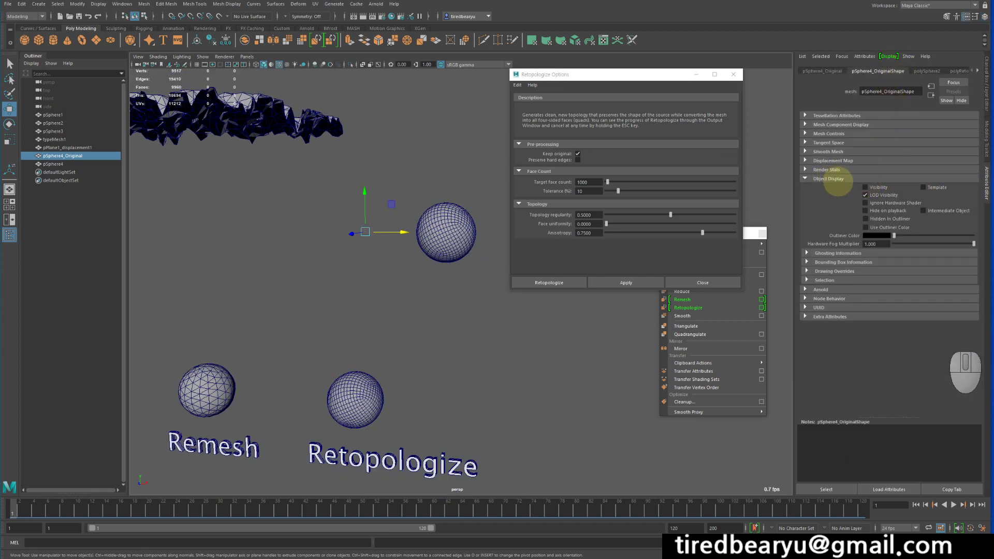
left_click(879, 187)
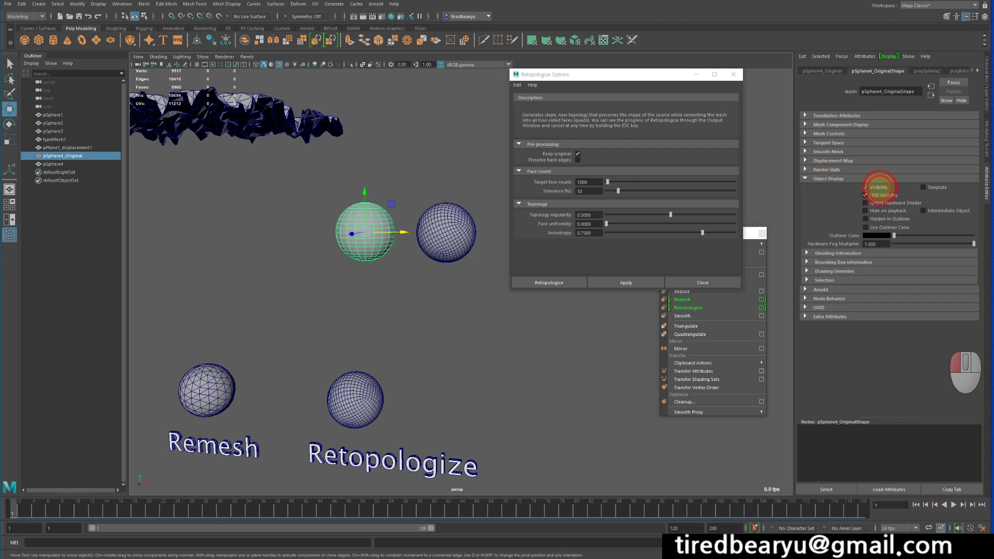
left_click(879, 187)
left_click(878, 187)
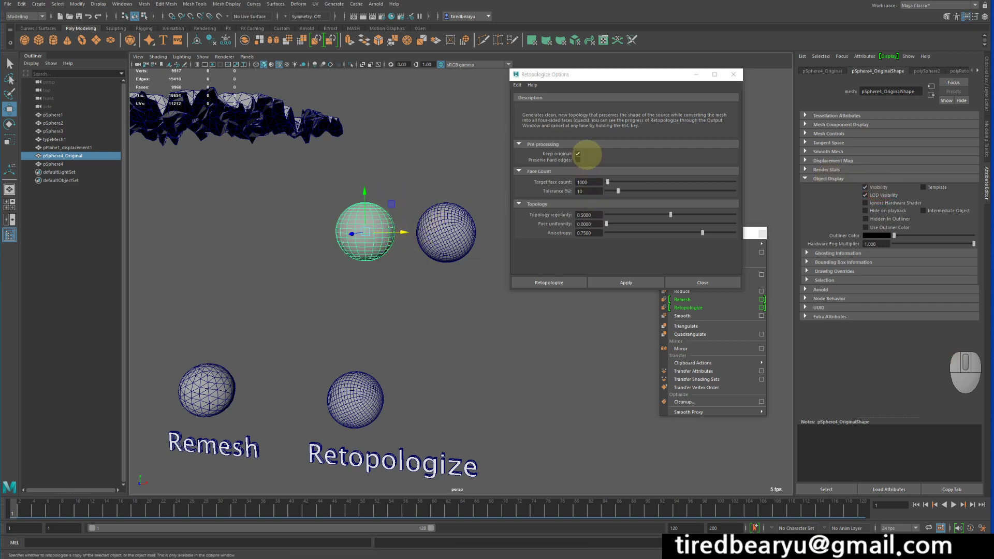
Step: Delete the kept original sphere and its retopologized copy, and turn off Keep original in the Retopologize options
left_click_drag(288, 181, 373, 293)
key("Delete")
left_click(444, 259)
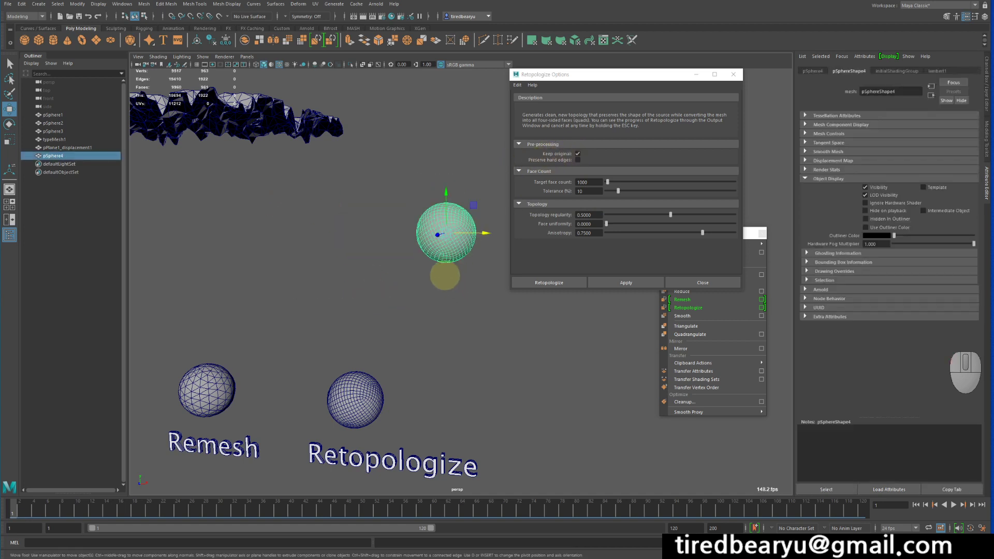
key("Delete")
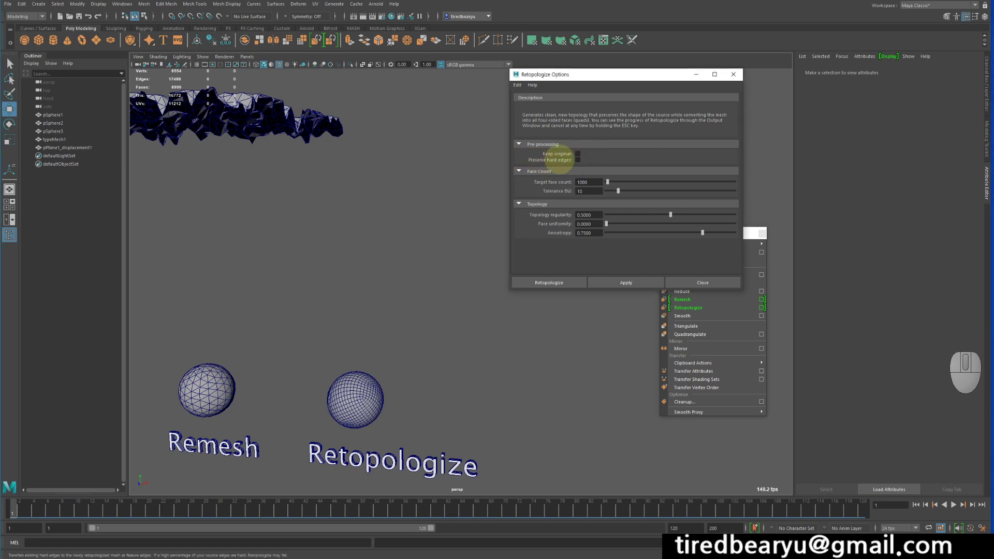
Step: Create a polygon cube and place it in the empty space above the Retopologize sphere
left_click(39, 40)
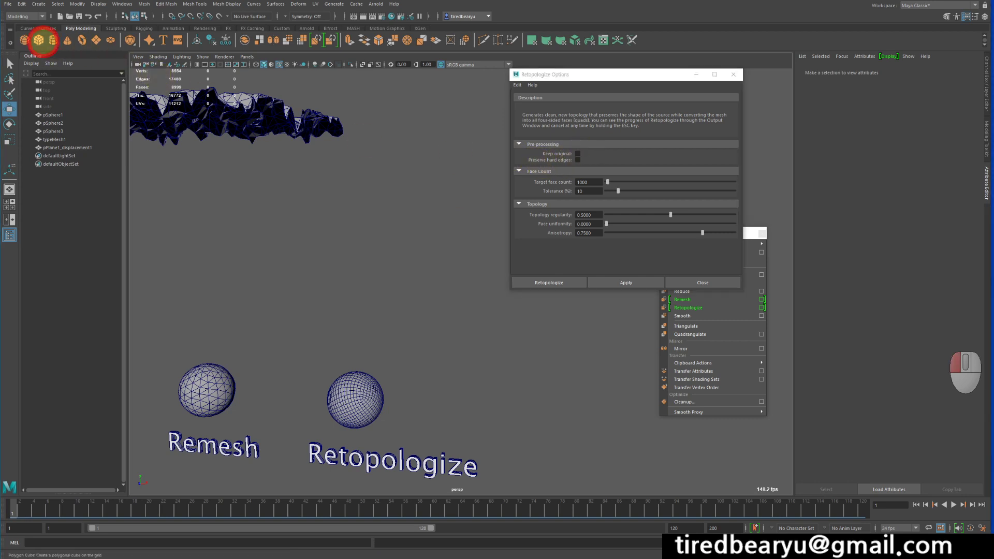
left_click_drag(204, 350, 200, 216)
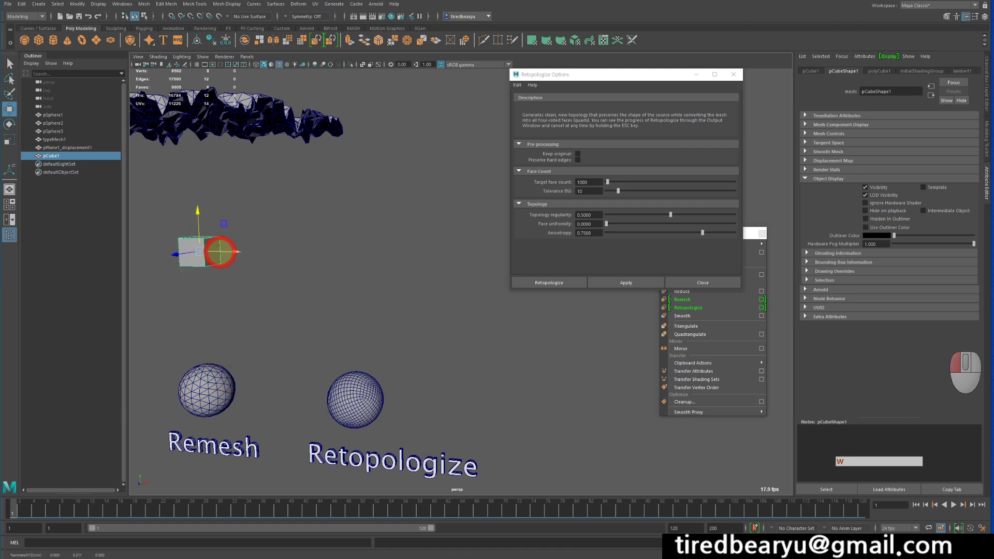
left_click_drag(222, 249, 416, 260)
right_click_drag(416, 260, 449, 263, "alt")
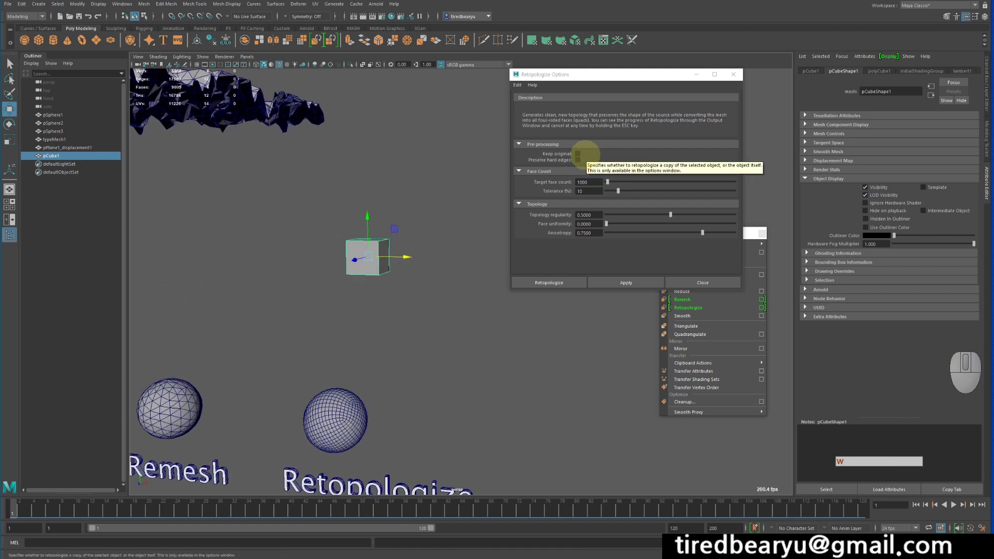
scroll(389, 262, "up", 3)
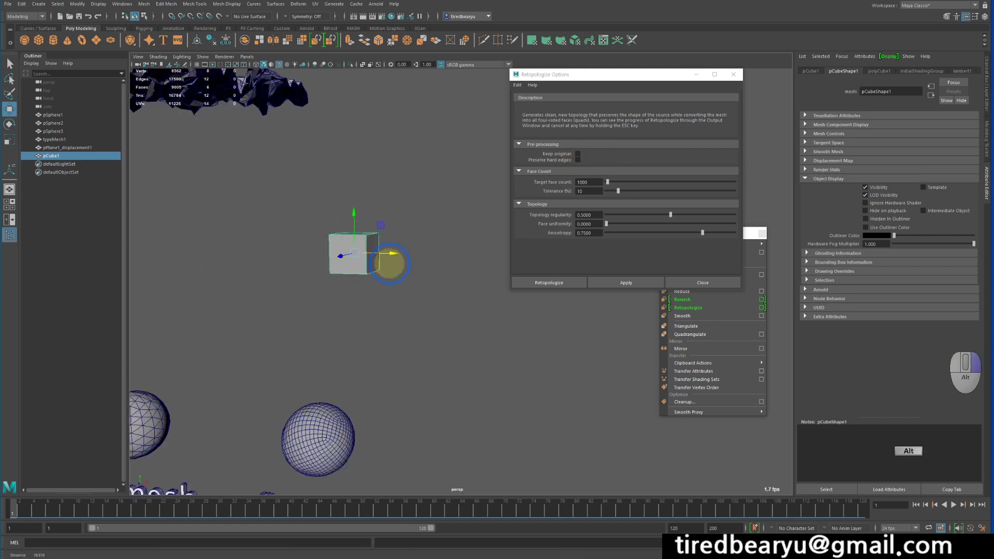
Step: Try retopologizing the cube at 1000 target faces without Preserve hard edges, inspect its edges up close, and undo the operation
left_click(626, 282)
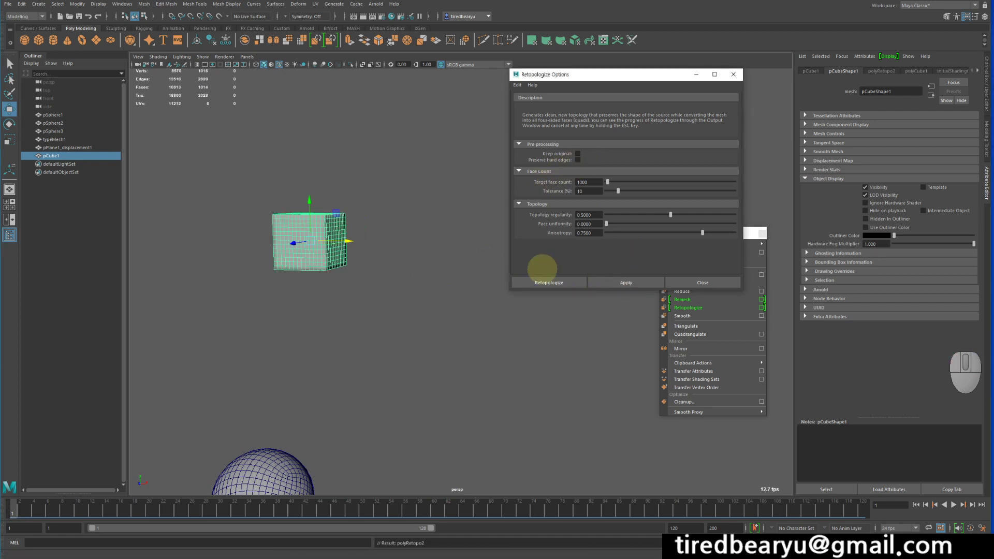
right_click_drag(526, 272, 533, 276, "alt")
middle_click_drag(330, 258, 482, 304, "alt")
right_click_drag(331, 278, 415, 235, "alt")
left_click(395, 199)
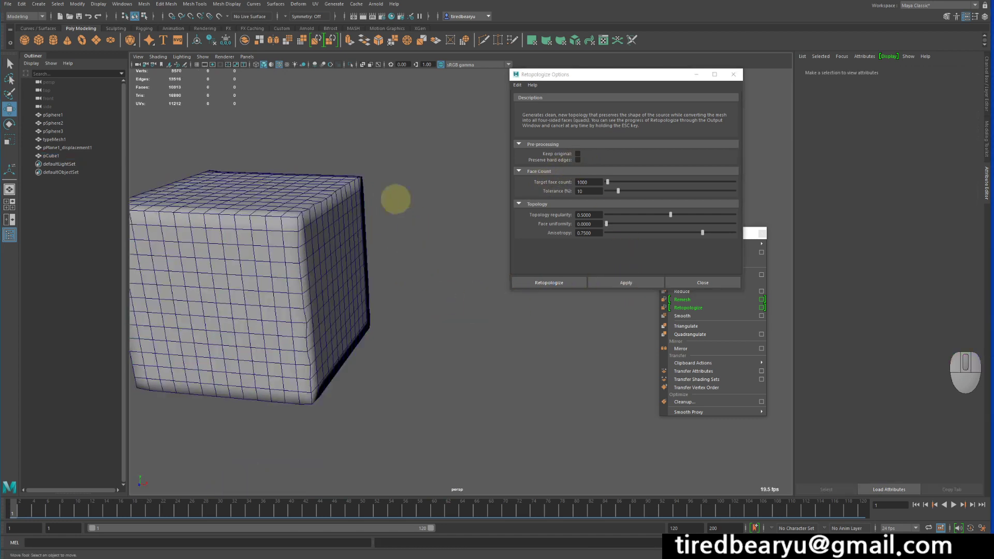
left_click_drag(320, 233, 359, 231, "alt")
right_click_drag(393, 193, 334, 217, "alt")
middle_click_drag(333, 217, 375, 199, "alt")
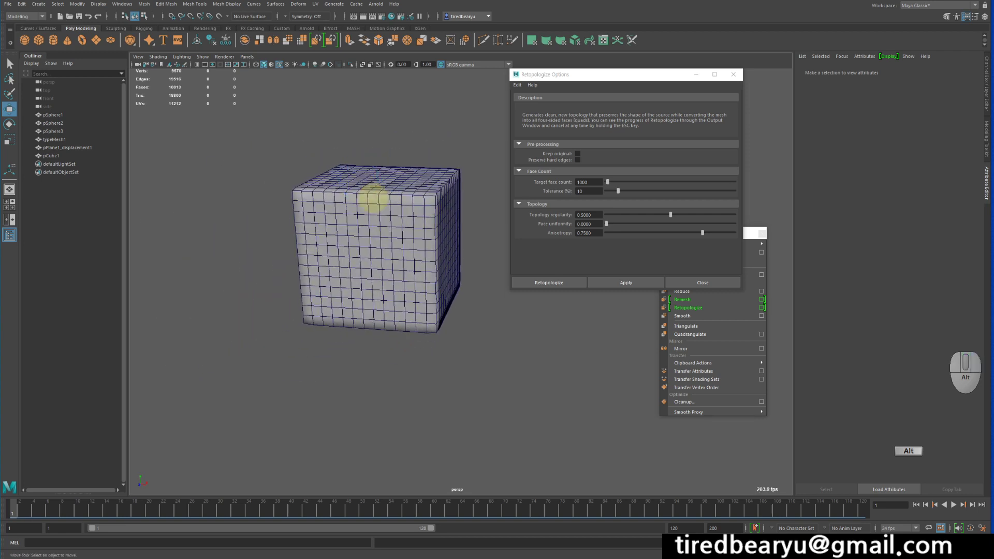
left_click_drag(290, 223, 385, 215, "alt")
key("z")
key("z")
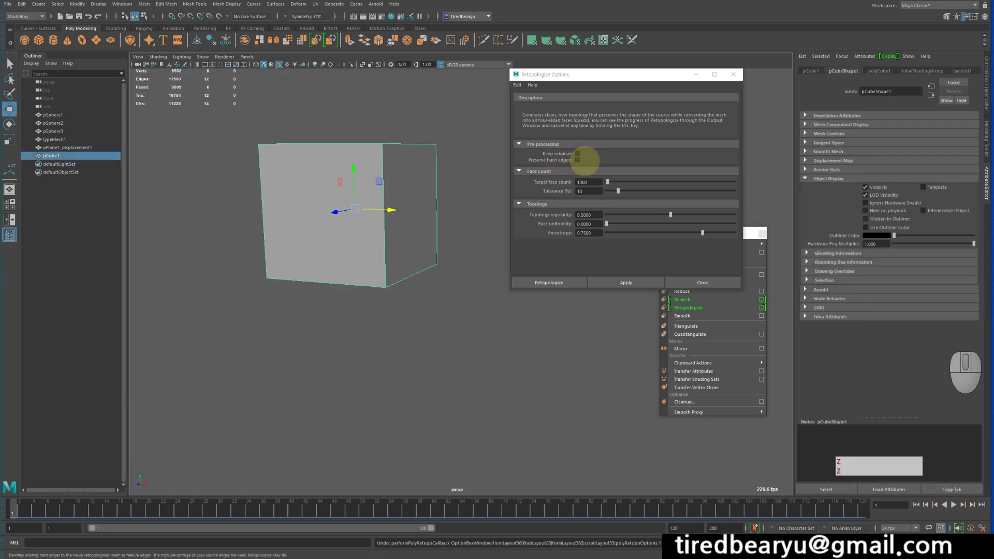
Step: Enable Preserve hard edges, retopologize the cube at 1000 target faces, inspect its edges from several sides, and undo the retopology
left_click(578, 160)
left_click(628, 283)
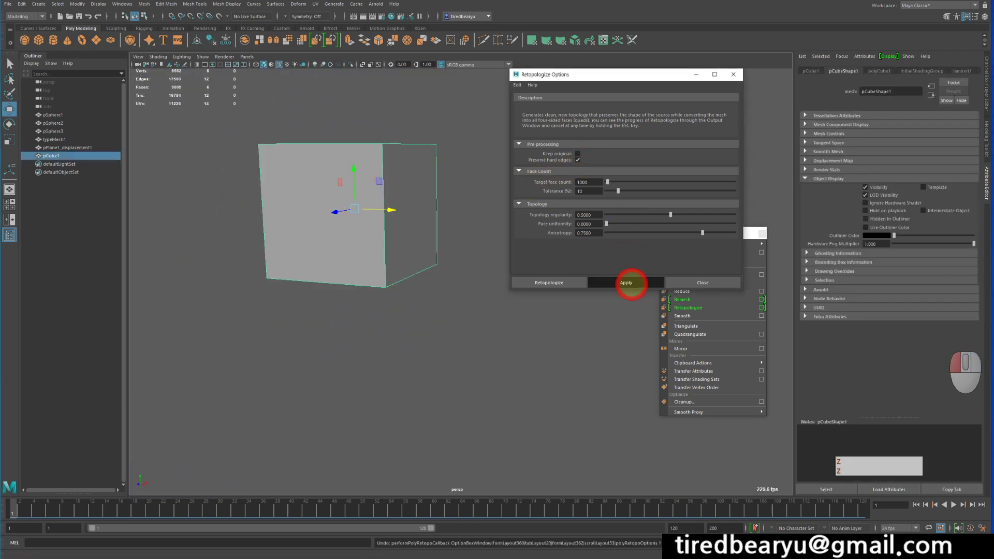
left_click_drag(374, 156, 421, 204, "alt")
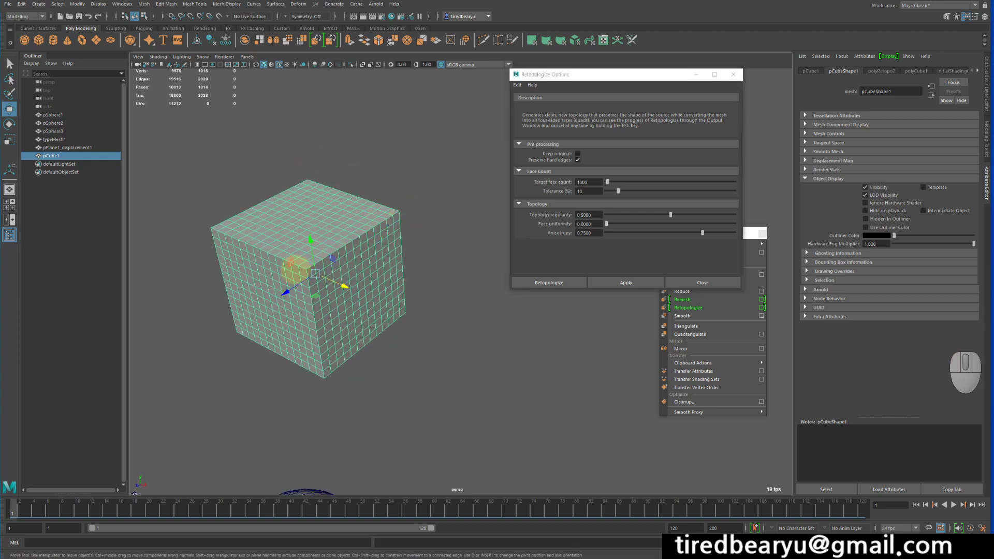
left_click_drag(331, 258, 395, 220, "alt")
middle_click_drag(396, 220, 306, 262, "alt")
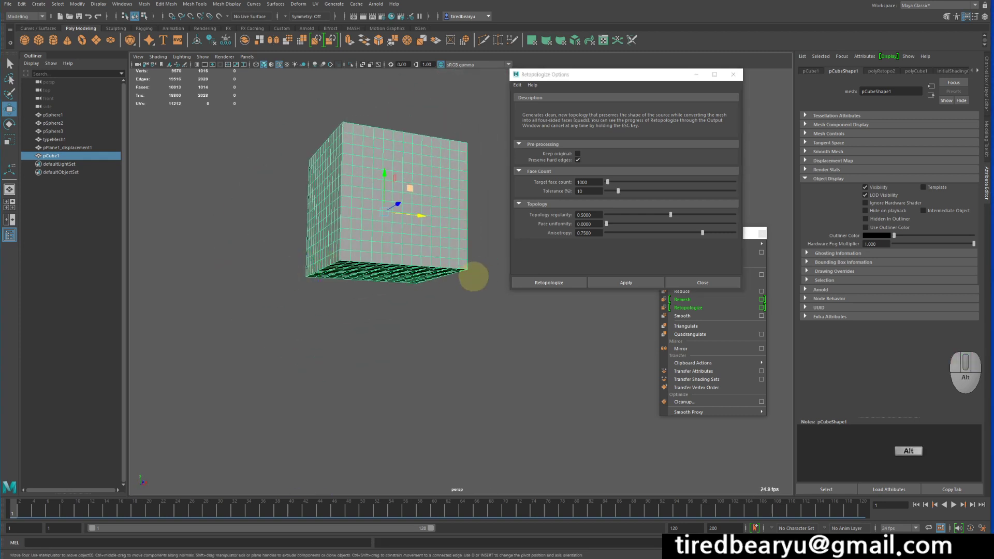
left_click_drag(474, 277, 469, 327, "alt")
left_click(506, 344)
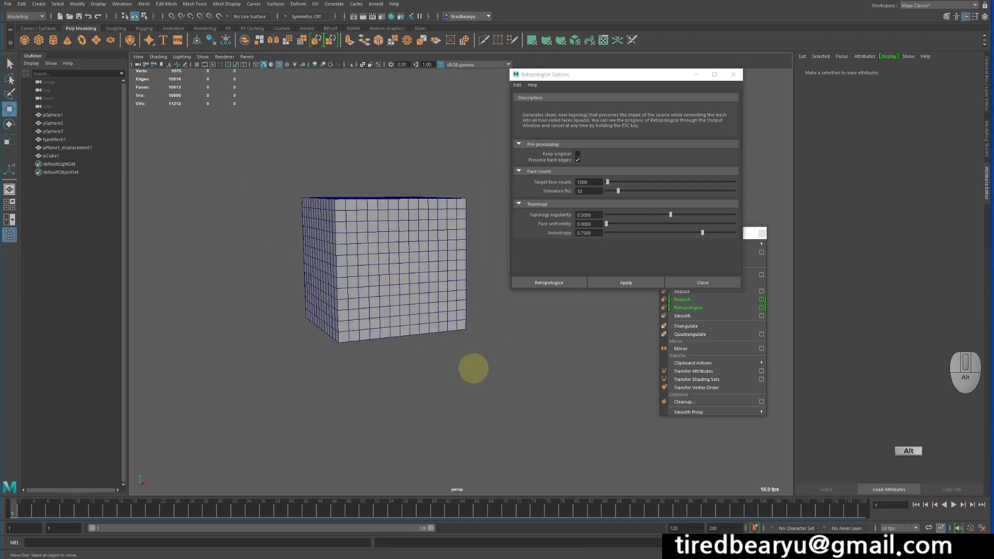
right_click_drag(471, 366, 420, 343, "alt")
key("ctrl+z")
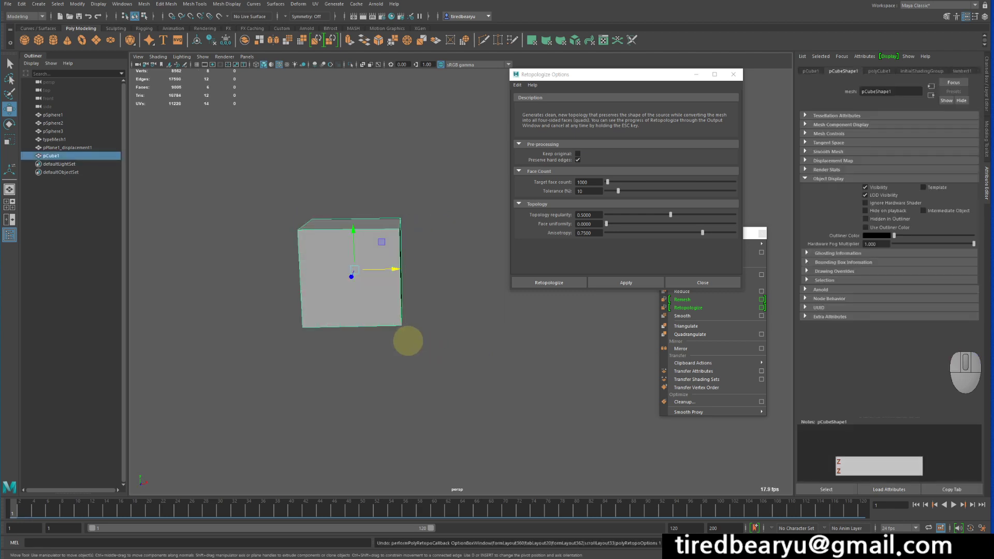
Step: Examine the plain cube from several angles and distances above the Remesh and Retopologize spheres
left_click_drag(408, 341, 459, 328, "alt")
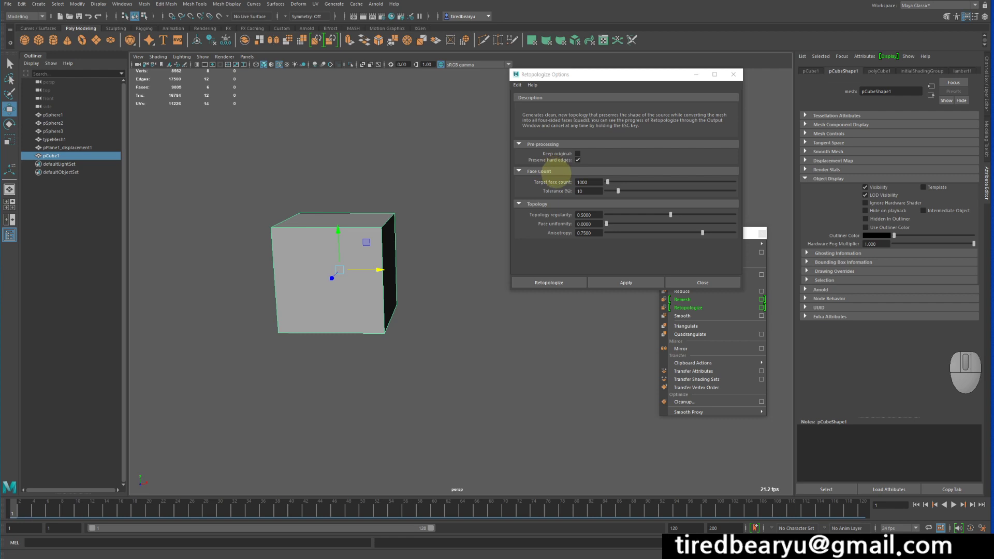
left_click_drag(282, 197, 357, 248, "alt")
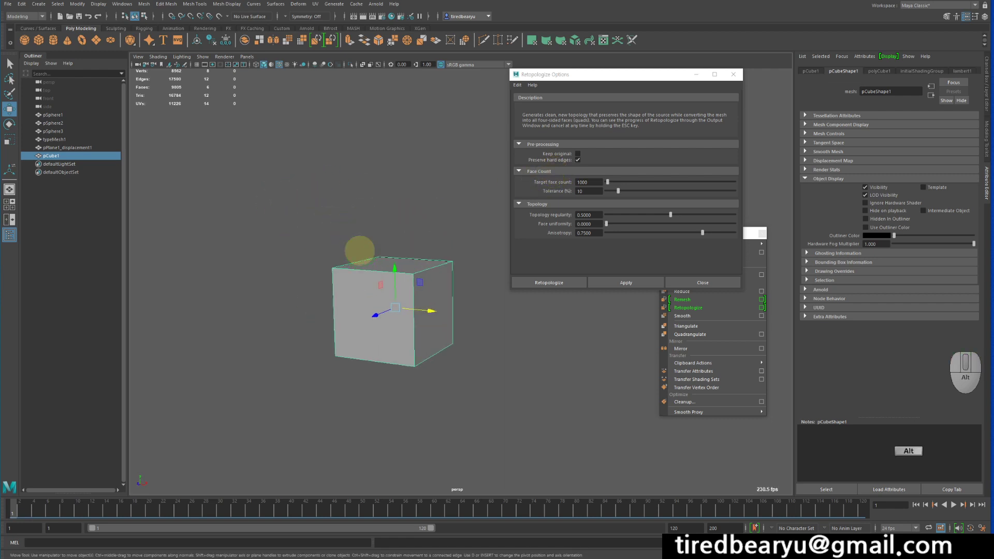
left_click_drag(289, 195, 476, 412)
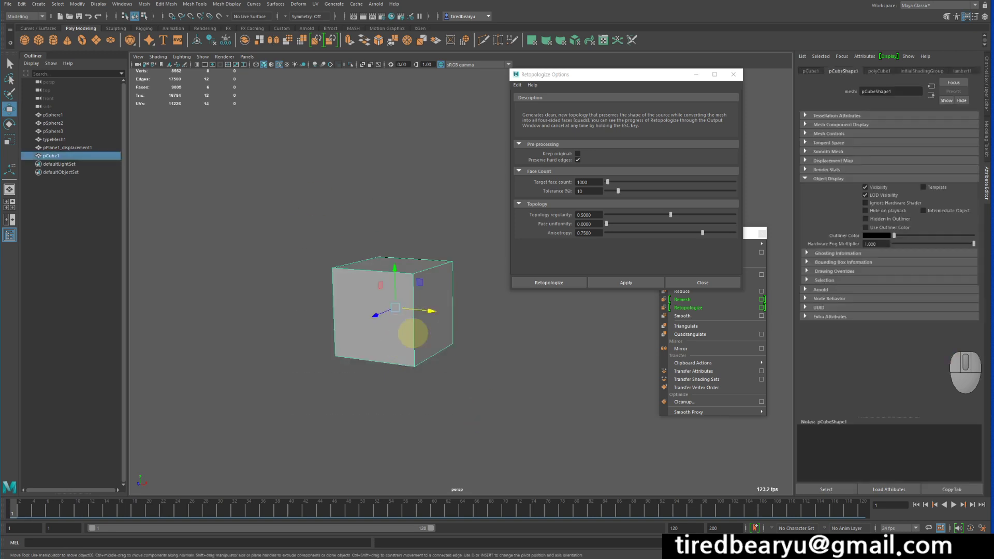
right_click_drag(488, 329, 295, 272, "alt")
left_click_drag(295, 273, 357, 290, "alt")
middle_click_drag(432, 324, 411, 275, "alt")
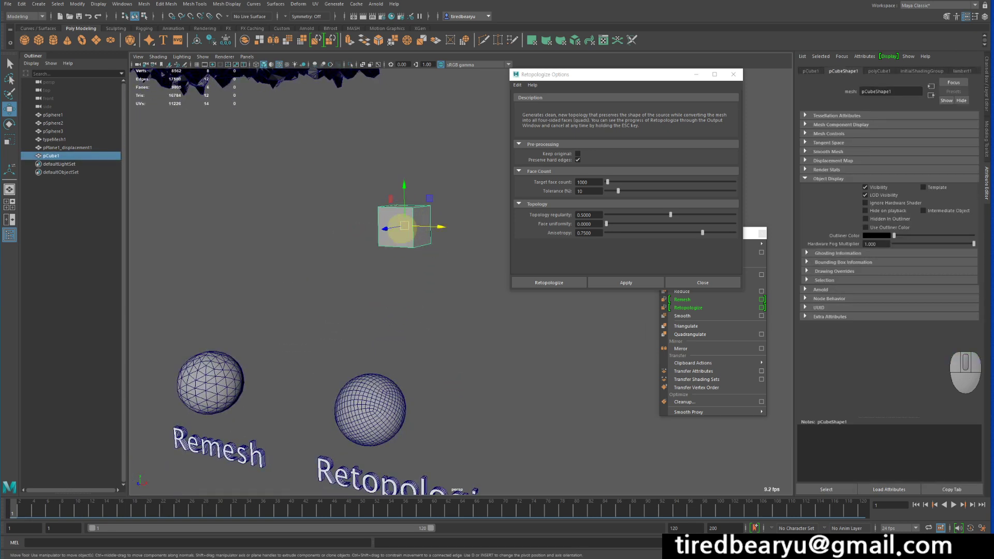
left_click_drag(401, 233, 459, 253, "alt")
middle_click_drag(422, 213, 420, 177, "alt")
right_click_drag(451, 175, 495, 173, "alt")
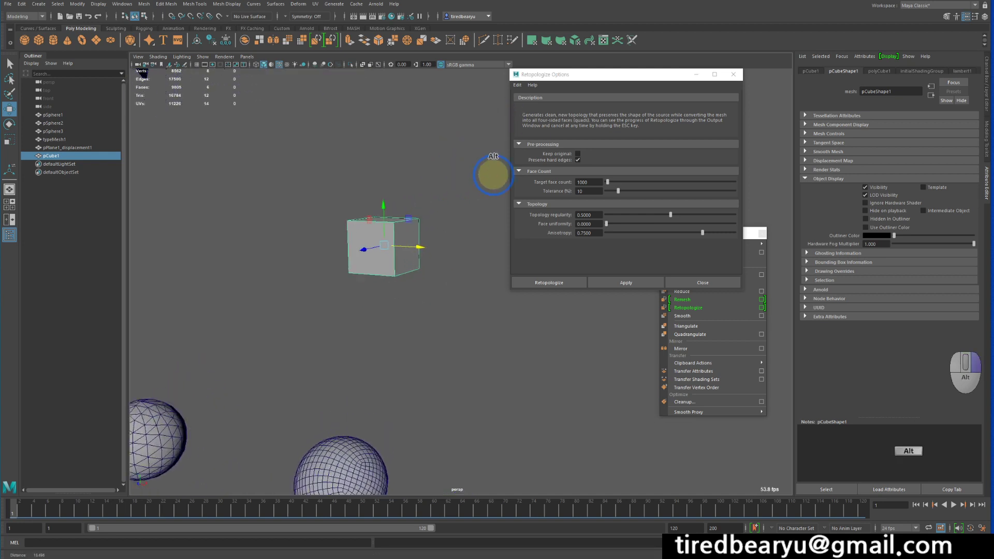
middle_click_drag(458, 175, 471, 218, "alt")
left_click_drag(470, 217, 437, 210, "alt")
right_click_drag(438, 210, 450, 219, "alt")
left_click_drag(444, 228, 402, 246, "alt")
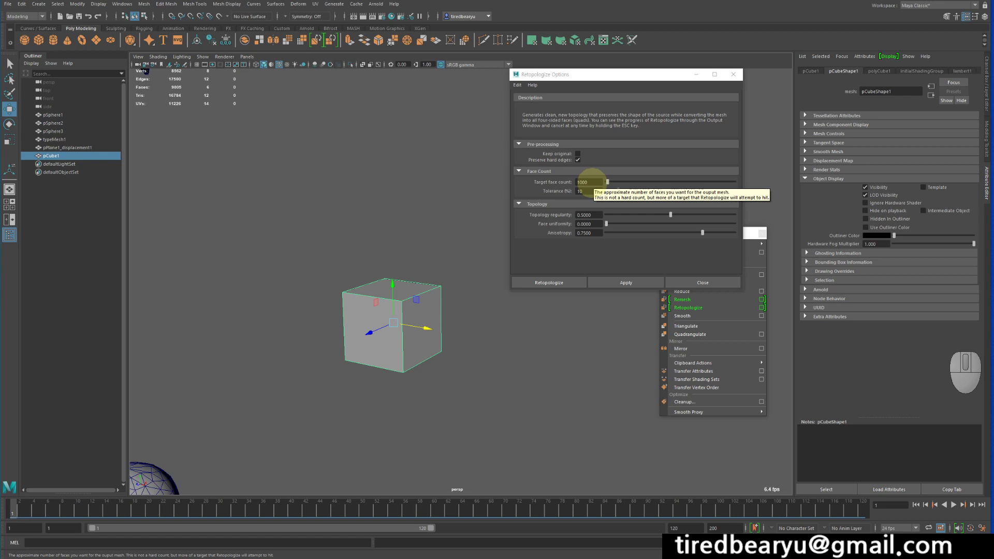
Step: Retopologize the cube at a target face count of 1000 with hard edges preserved, check the face statistics, and undo it
double_click(579, 182)
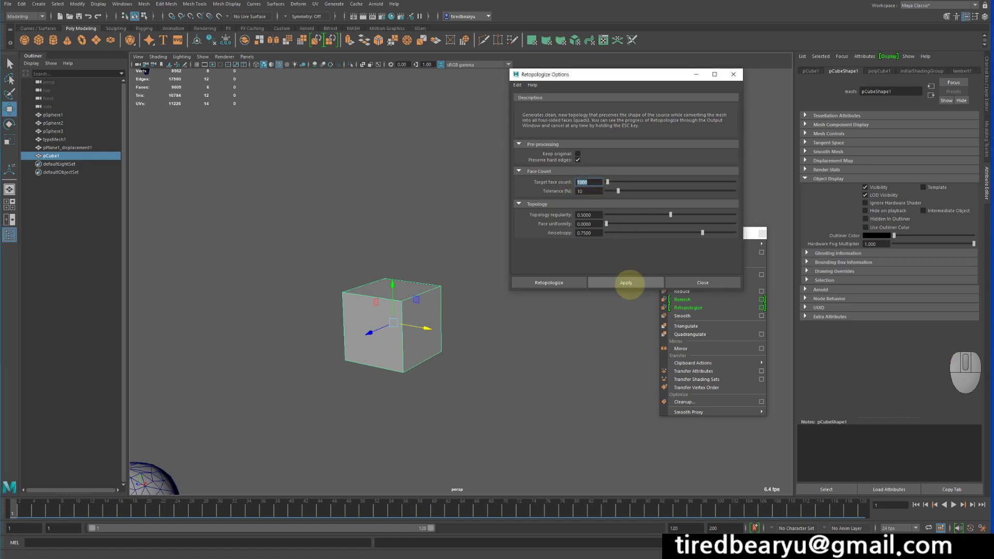
left_click(626, 283)
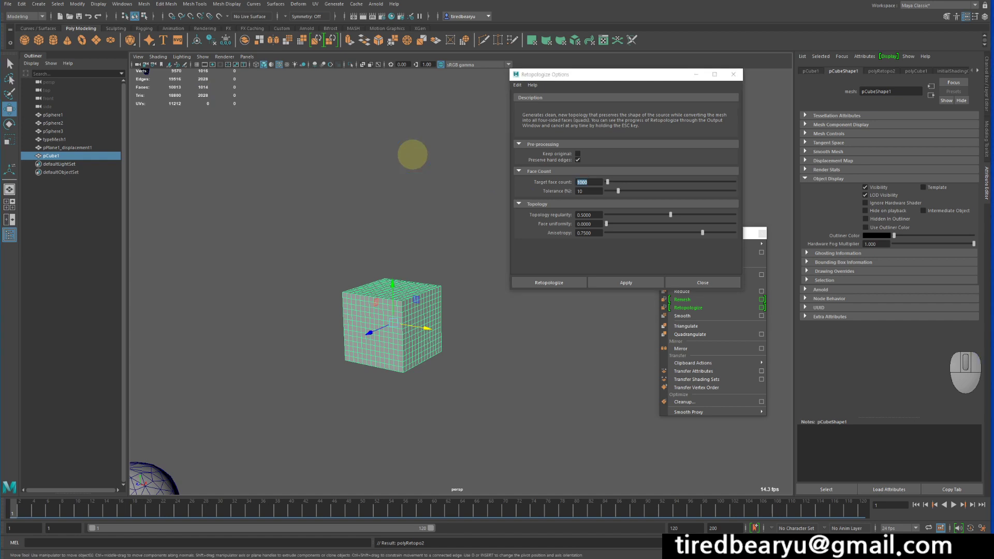
key("ctrl+z")
Step: Set the target face count to 500, retopologize the cube to test it, and undo the retopology
left_click(532, 176)
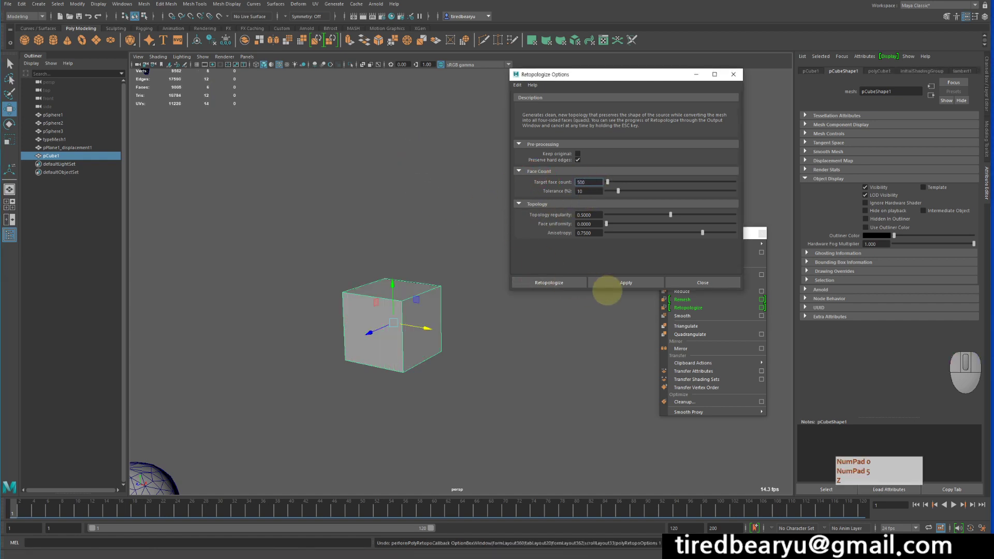
left_click(606, 285)
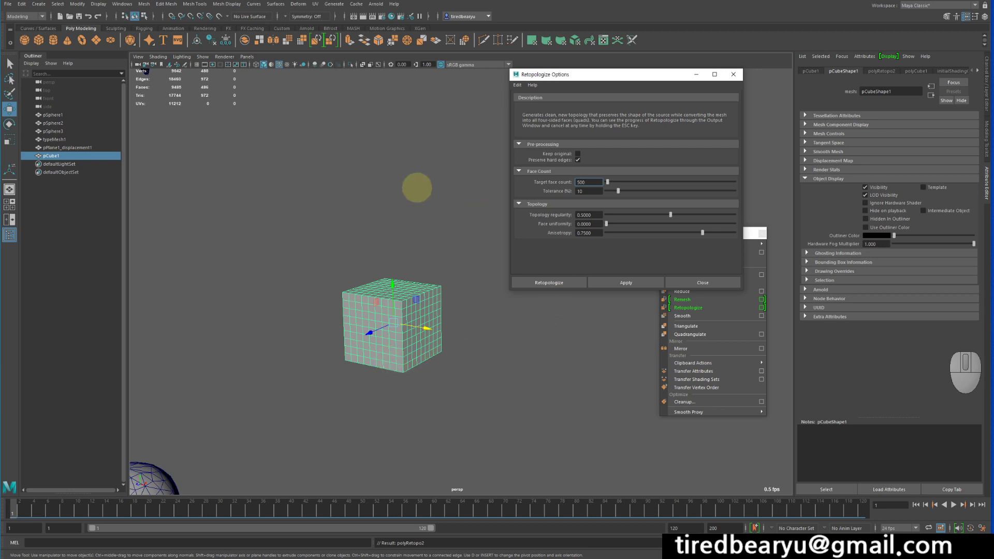
key("z")
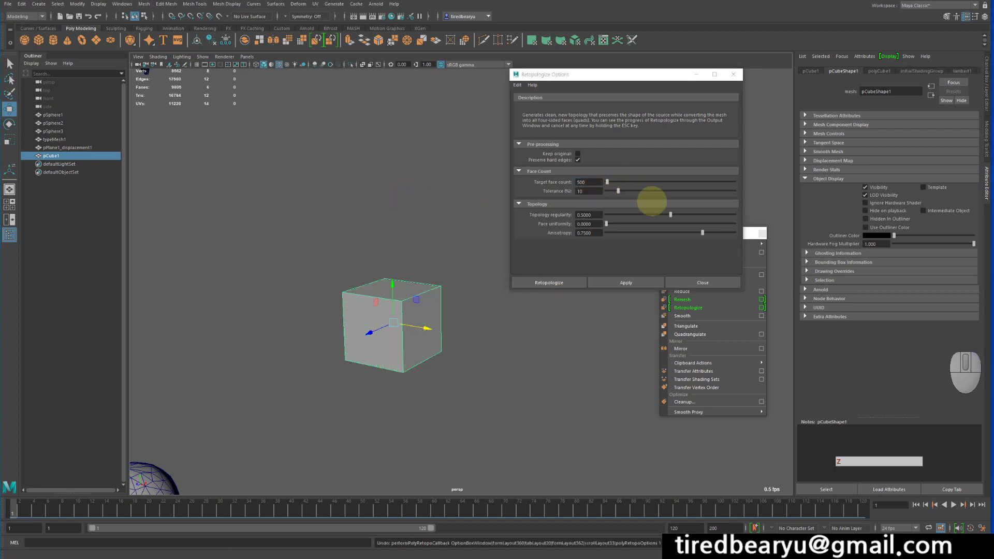
Step: Retopologize the cube with 500 target faces and a tolerance of 10%, and inspect the resulting mesh
left_click_drag(636, 191, 673, 191)
left_click(614, 282)
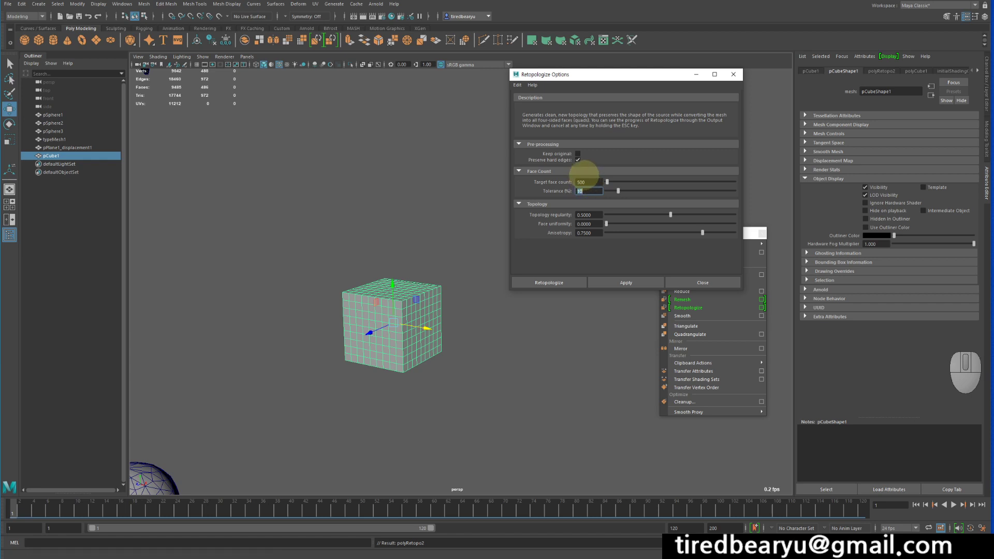
middle_click_drag(391, 242, 347, 208, "alt")
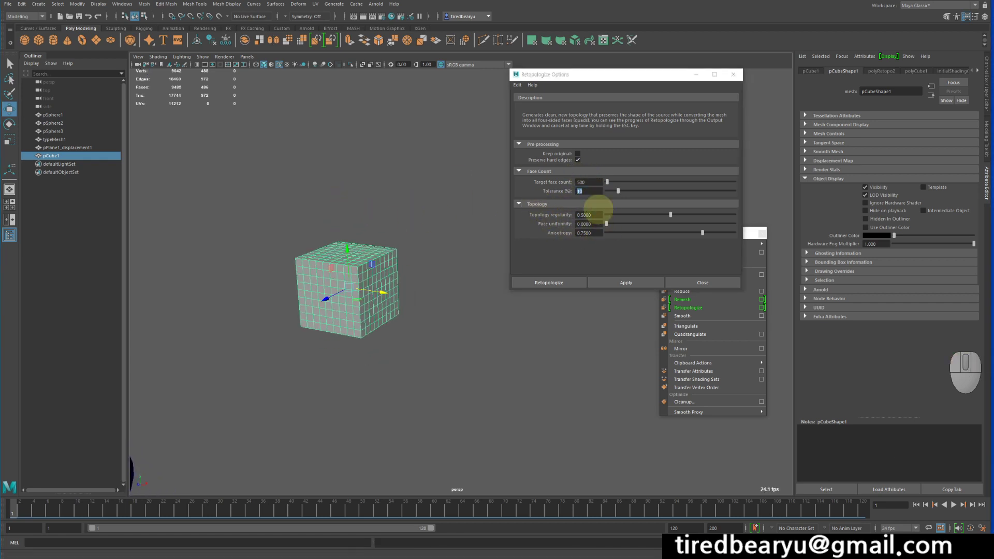
middle_click_drag(422, 343, 433, 304, "alt")
left_click(448, 333)
key("ctrl+z")
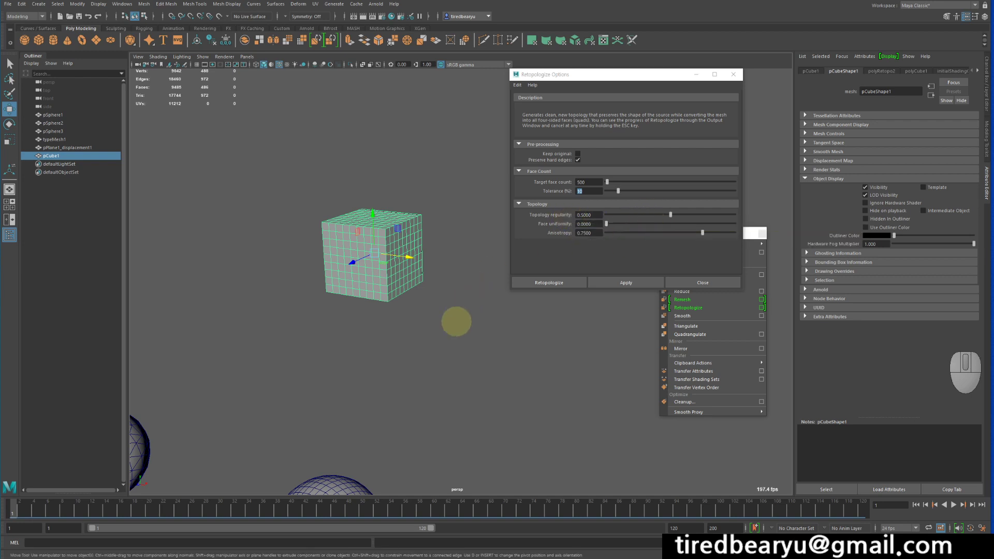
mouse_move(455, 319)
left_mouse_down("alt")
mouse_move(434, 341)
mouse_move(450, 321)
left_mouse_up("alt")
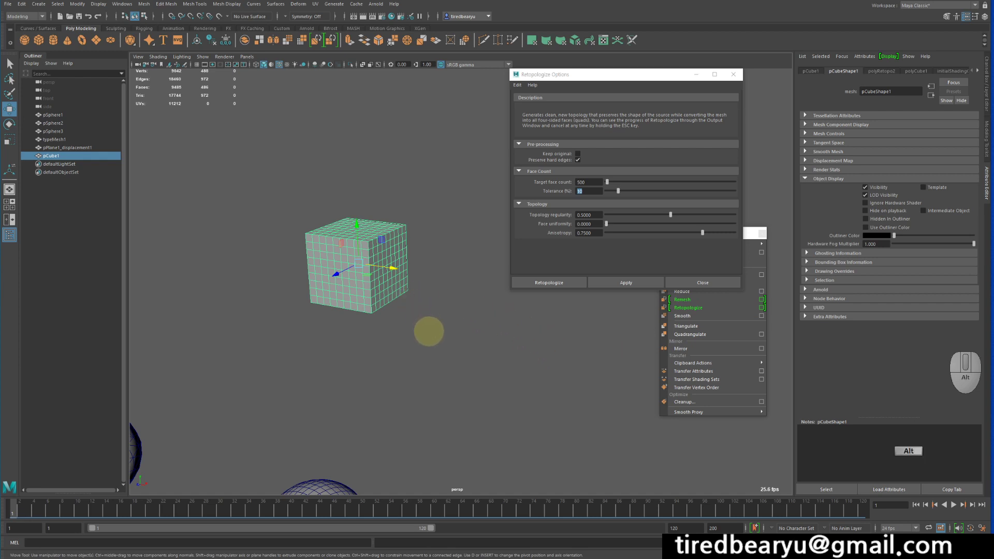
left_click_drag(428, 331, 479, 327, "alt")
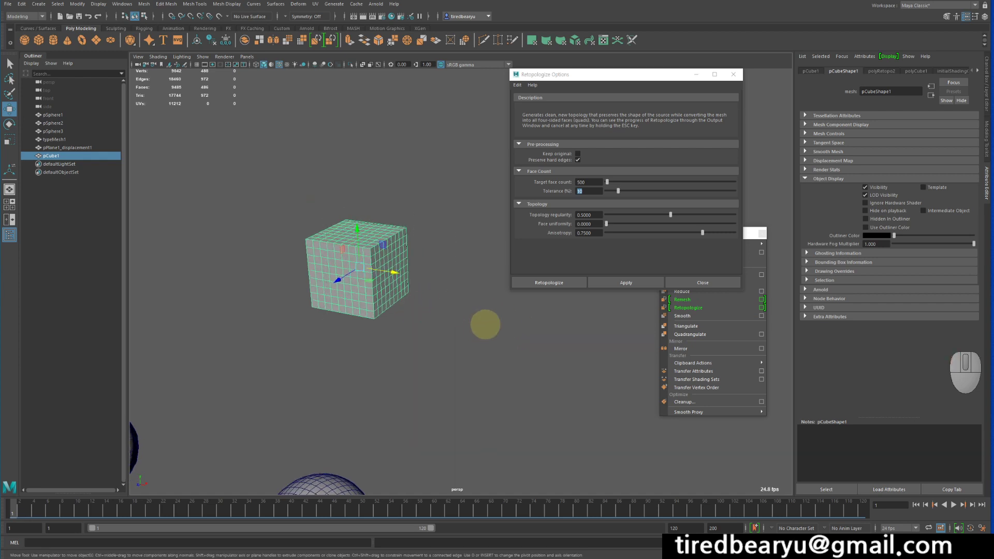
Step: Delete the cube, create a polygon sphere, and move it directly above the Retopologize sphere
key("Delete")
left_click(24, 40)
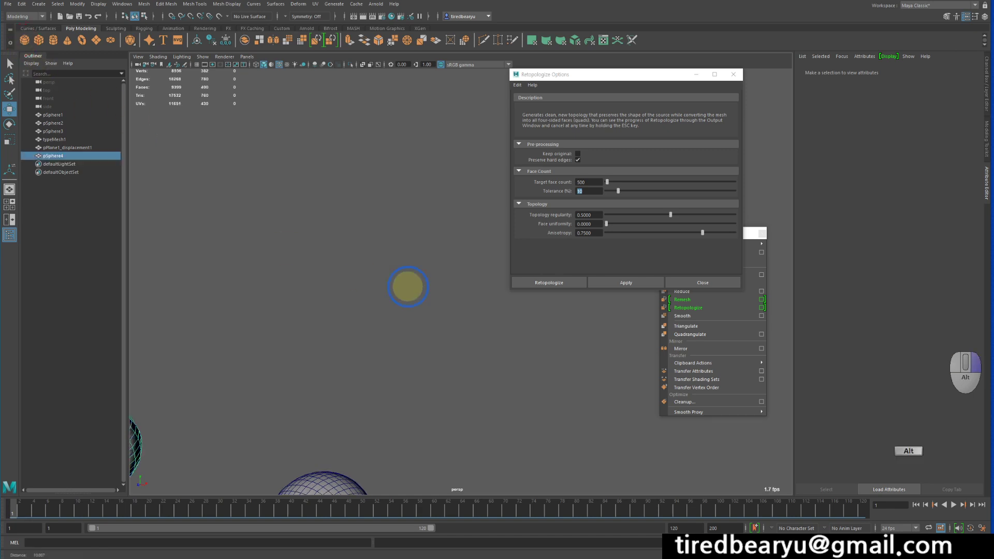
right_click_drag(408, 286, 248, 333, "alt")
key("w")
left_click_drag(249, 337, 442, 394)
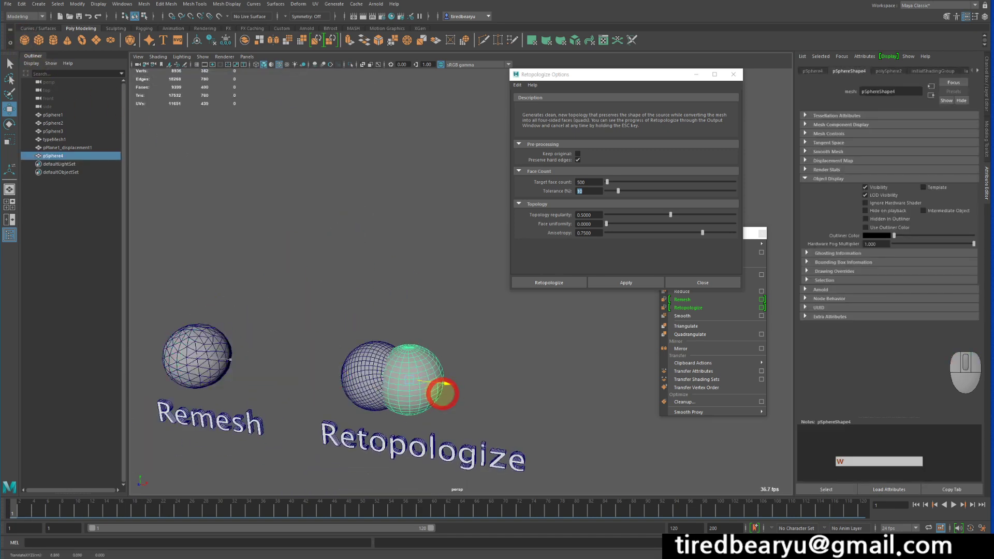
left_click_drag(406, 353, 407, 231)
right_click_drag(403, 239, 468, 267, "alt")
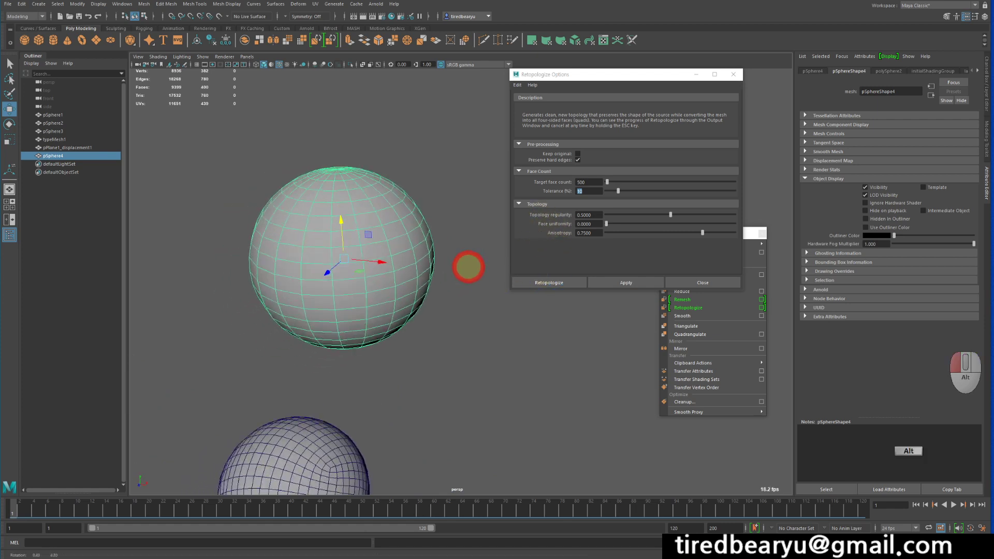
left_click_drag(469, 267, 483, 326, "alt")
right_click_drag(482, 327, 521, 338, "alt")
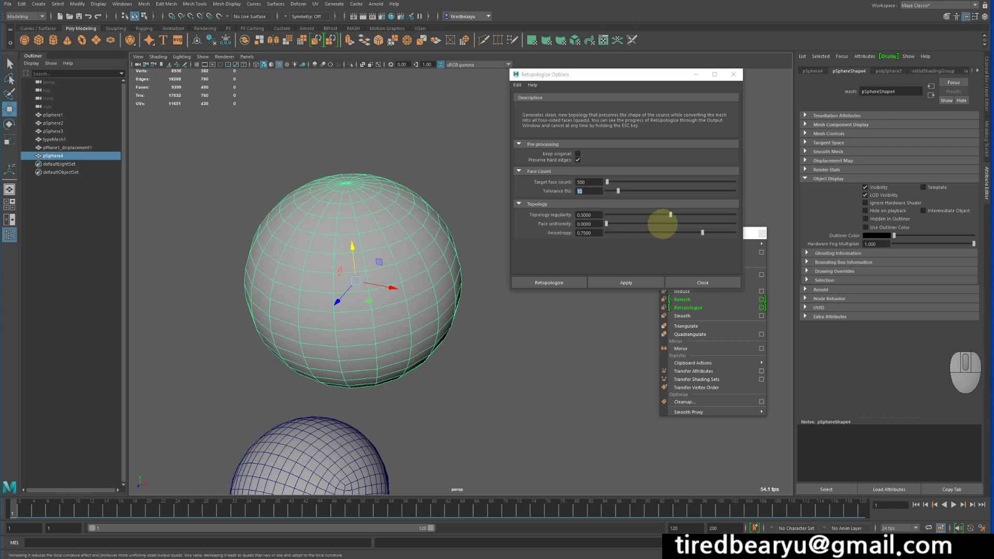
Step: Lower the topology regularity to 0.0321 and retopologize the new sphere at a target face count of 500
left_click_drag(671, 213, 612, 214)
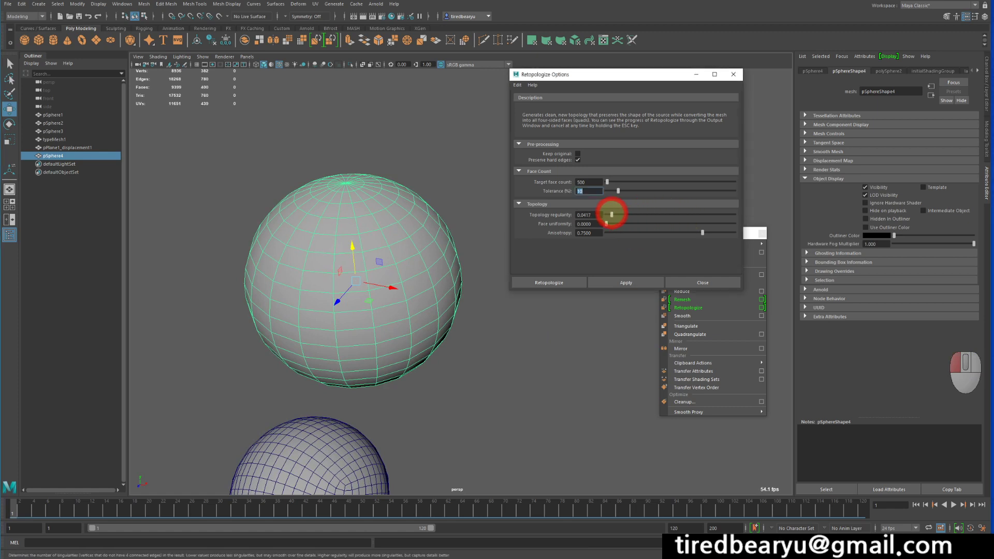
left_click_drag(312, 232, 324, 217, "alt")
right_click_drag(367, 213, 345, 215, "alt")
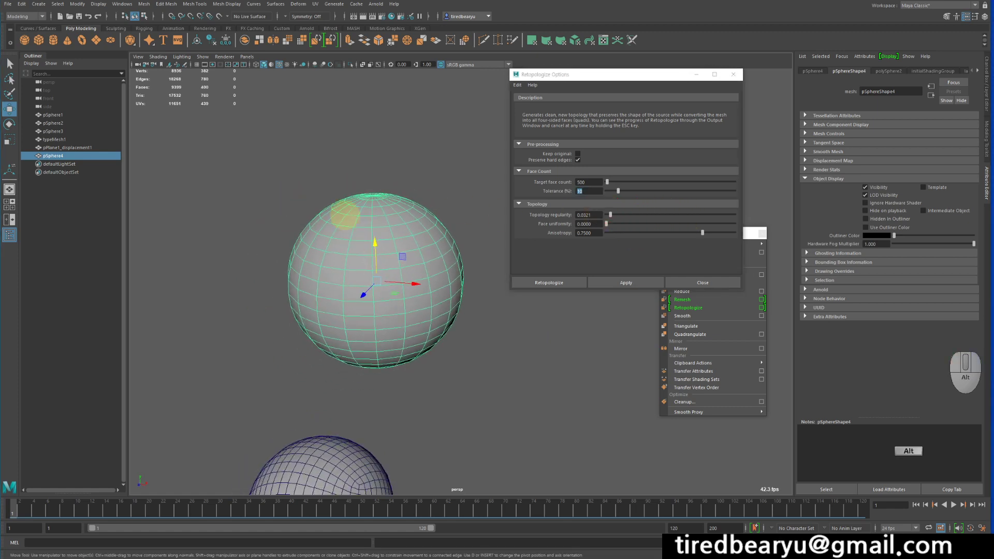
left_click_drag(424, 226, 417, 205, "alt")
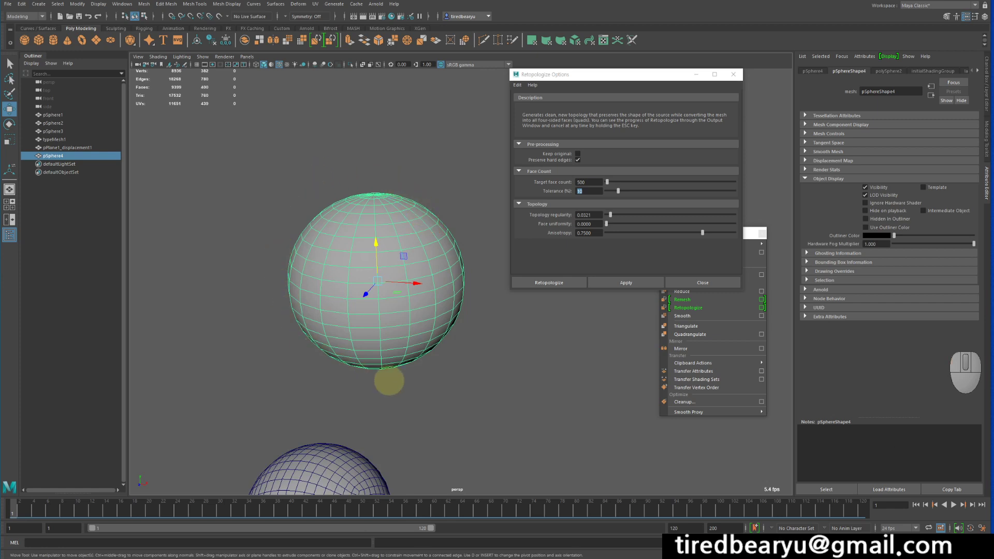
left_click_drag(388, 379, 448, 220, "alt")
left_click_drag(453, 322, 442, 288, "alt")
left_click_drag(382, 293, 380, 294, "alt")
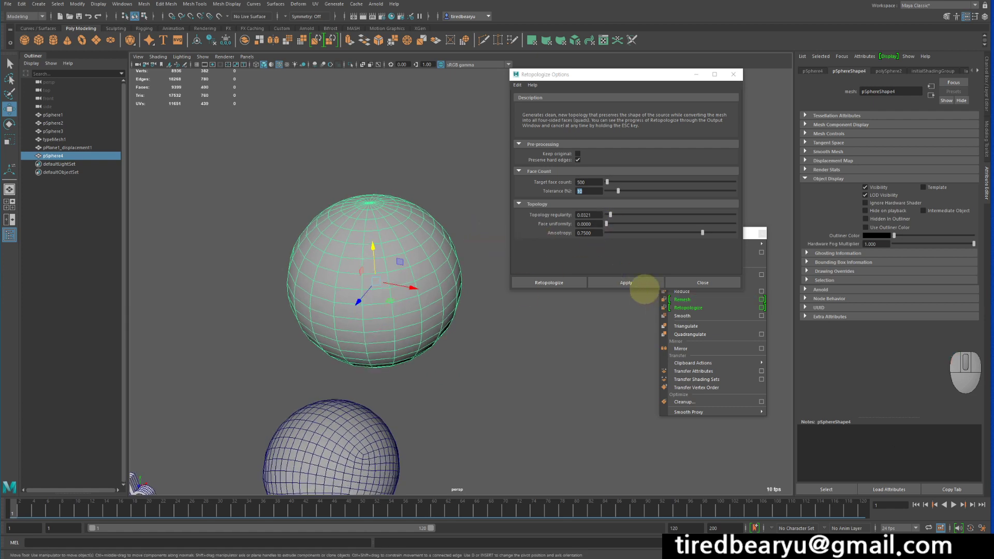
left_click(626, 282)
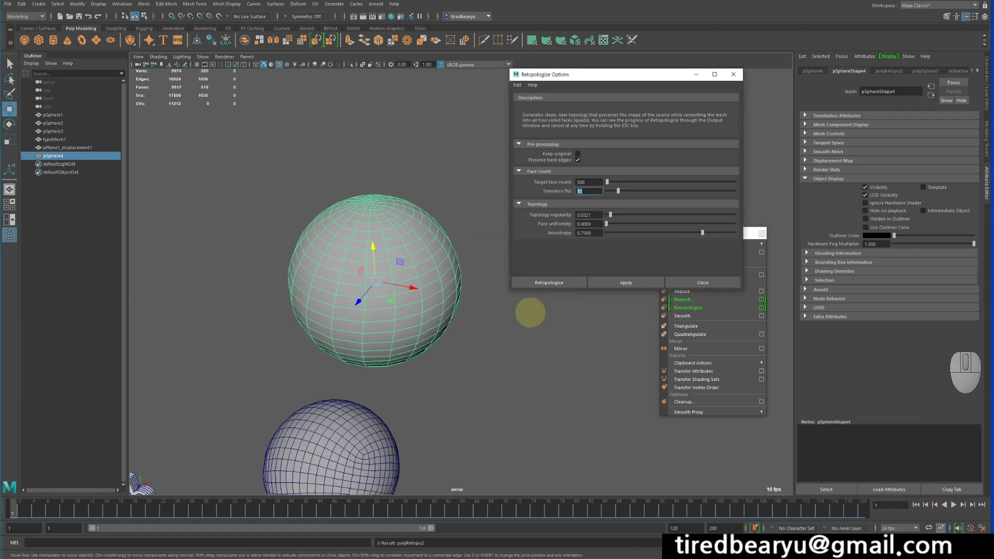
Step: Inspect the retopologized sphere from several angles and beside the comparison spheres, and undo the retopology
left_click_drag(437, 306, 380, 192, "alt")
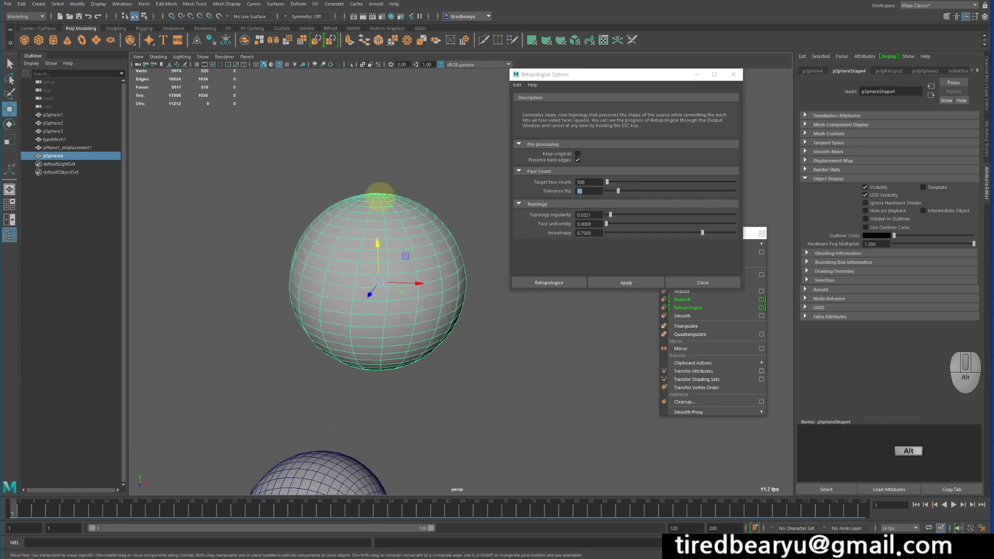
left_click_drag(417, 262, 455, 336, "alt")
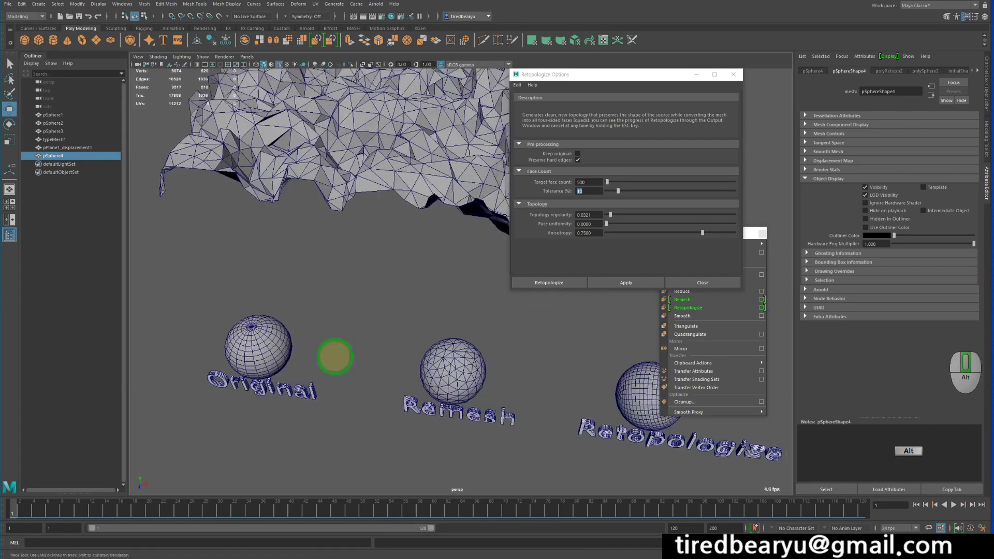
right_click_drag(333, 356, 389, 300, "alt")
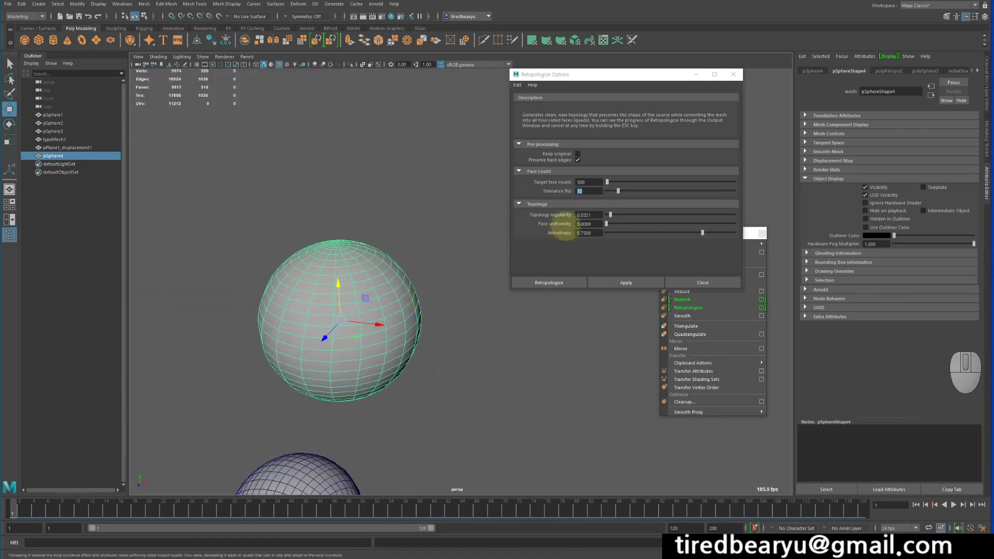
key("ctrl+z")
key("ctrl+z")
key("ctrl+z")
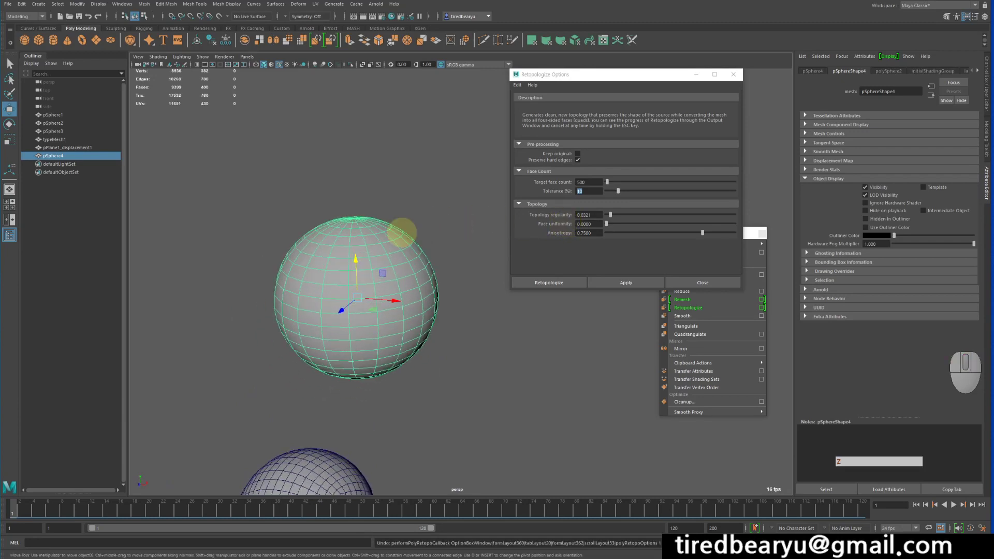
Step: Retopologize the sphere with a topology regularity of 1 to test it, and undo it with the regularity reset to 0.5
left_click_drag(644, 215, 745, 215)
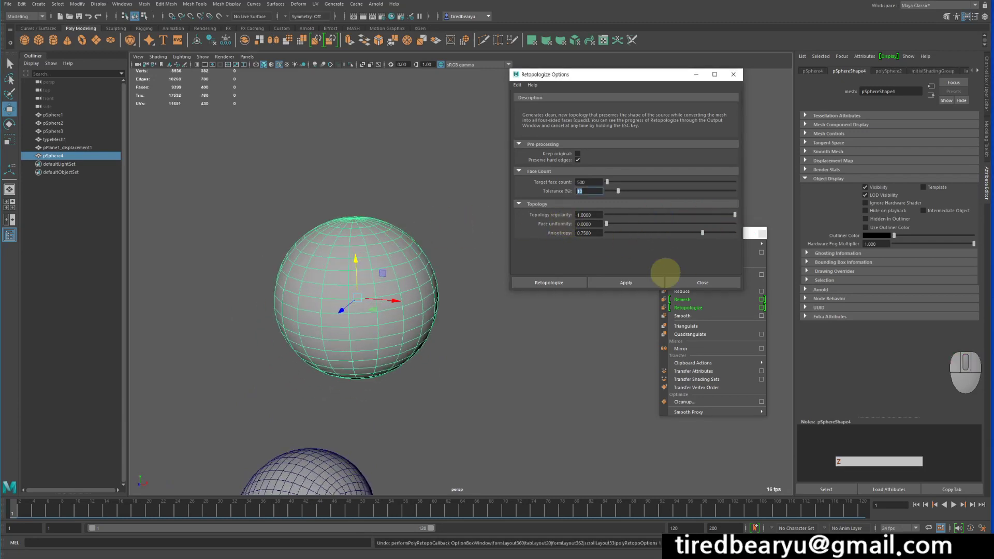
left_click(618, 283)
left_click_drag(451, 321, 417, 269, "alt")
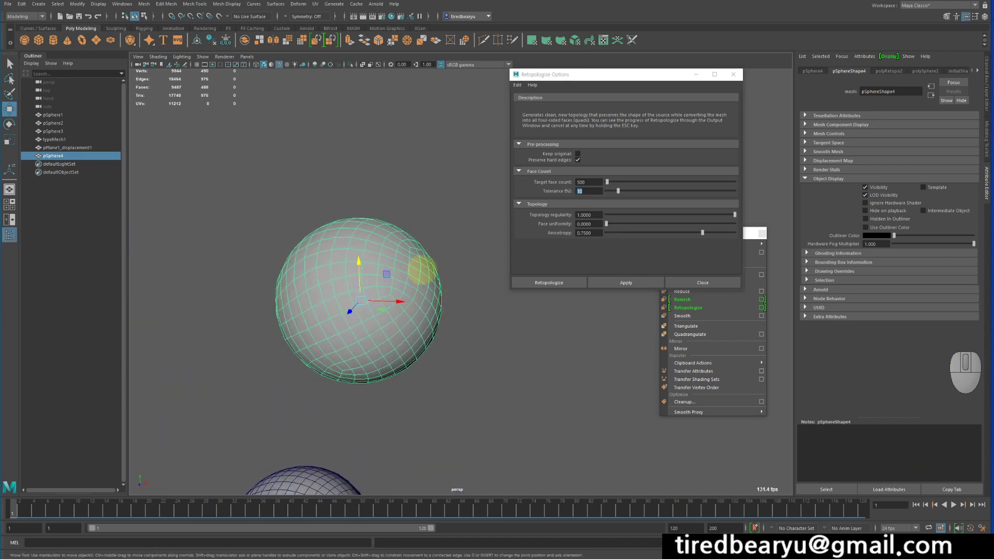
left_click(590, 215)
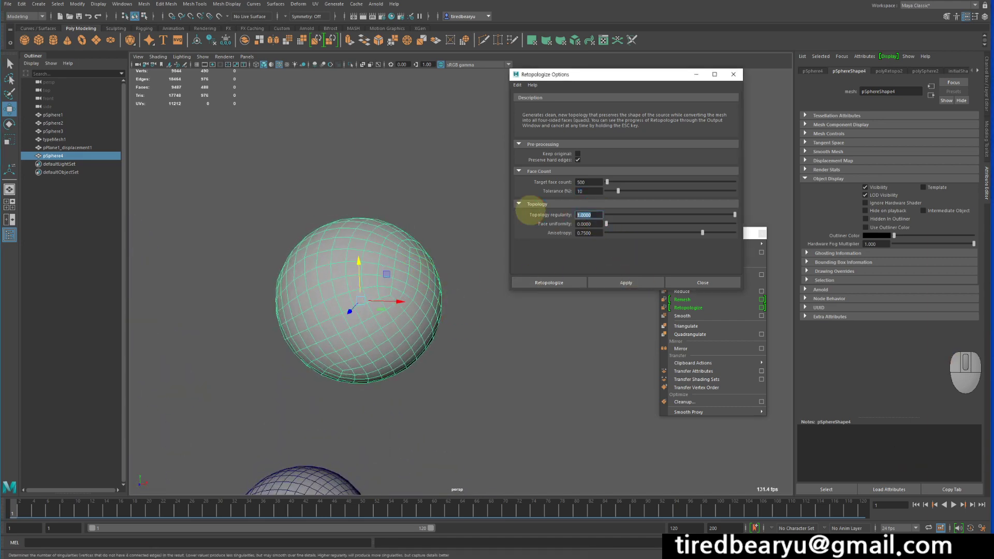
type("0.5")
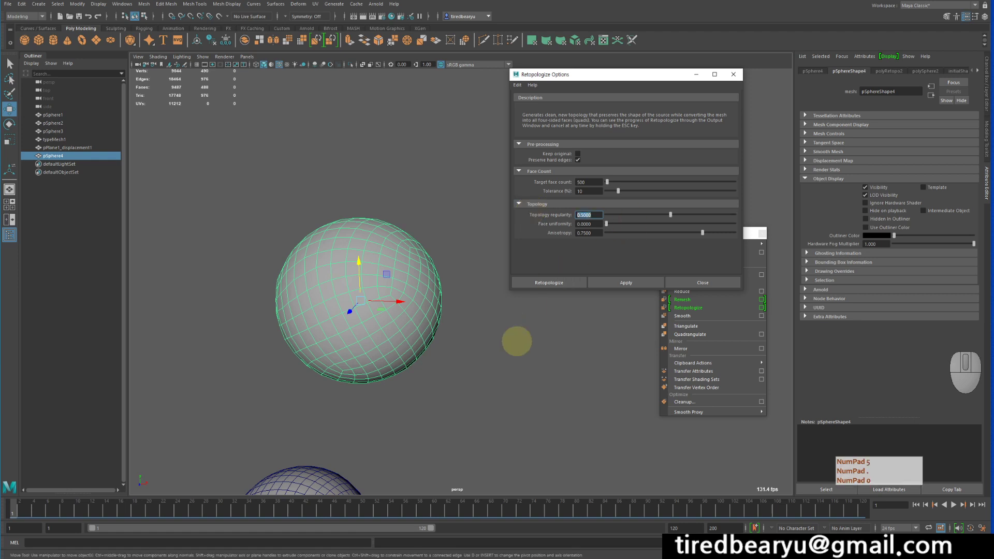
type("z")
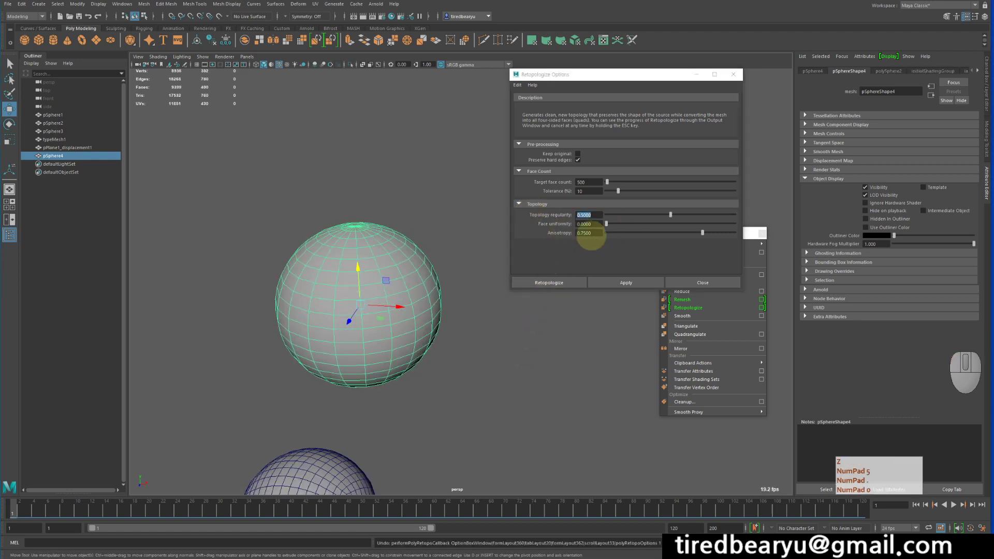
Step: Retopologize the sphere with a face uniformity of 0.5417 to test it, and undo the retopology
left_click_drag(569, 331, 571, 342, "alt")
right_click_drag(570, 341, 599, 335, "alt")
middle_click_drag(599, 335, 608, 328, "alt")
left_click_drag(608, 328, 611, 337, "alt")
right_click_drag(611, 338, 644, 331, "alt")
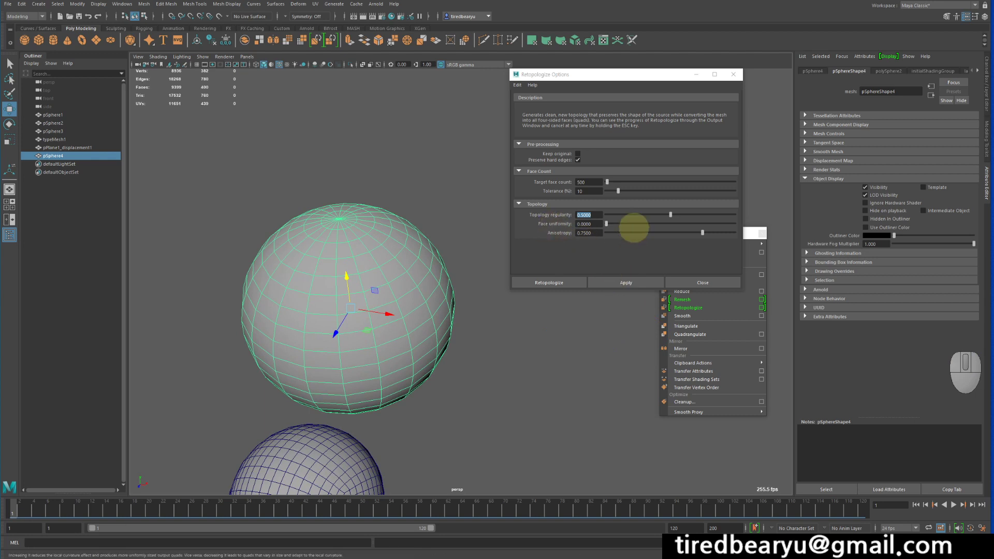
left_click(685, 224)
left_click_drag(754, 229, 750, 229)
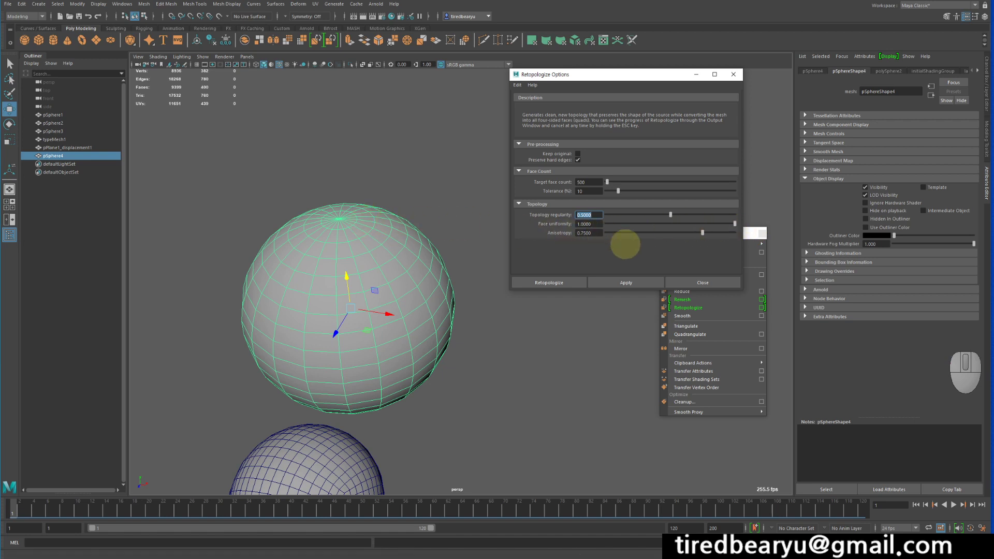
left_click(626, 283)
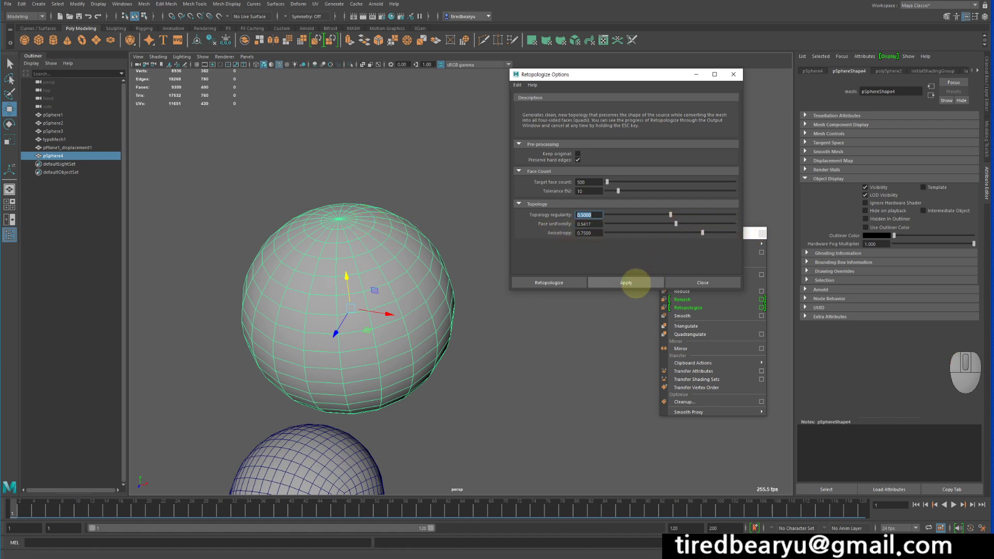
middle_click_drag(446, 298, 468, 262, "alt")
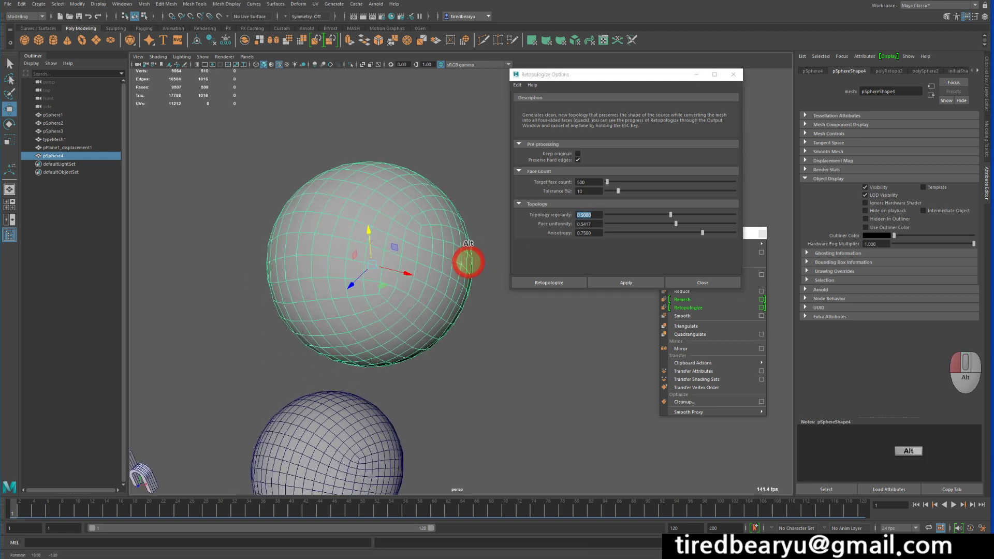
key("z")
Step: Retopologize the sphere with the face uniformity set to 0 for comparison, and undo only the retopology, keeping the sphere's move
left_click_drag(673, 224, 549, 220)
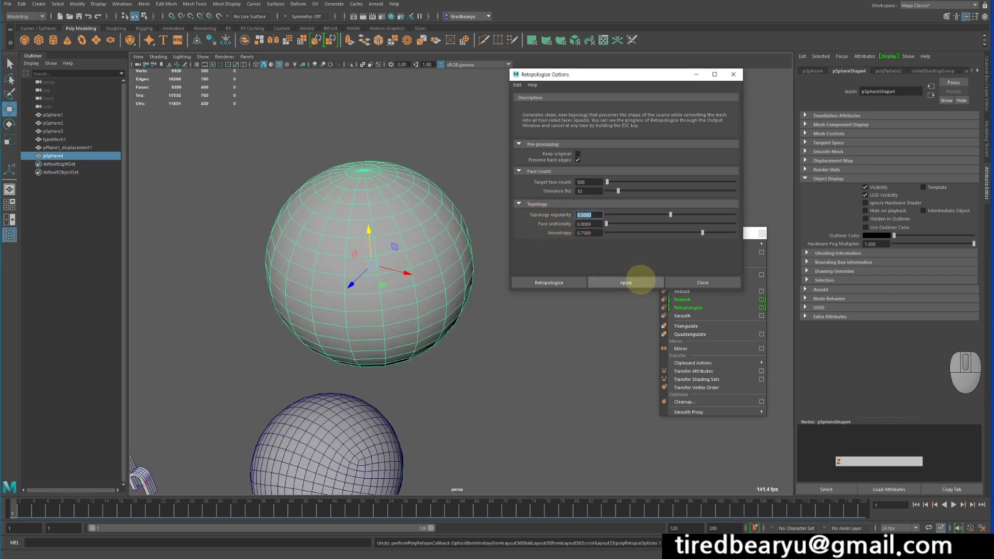
left_click(636, 282)
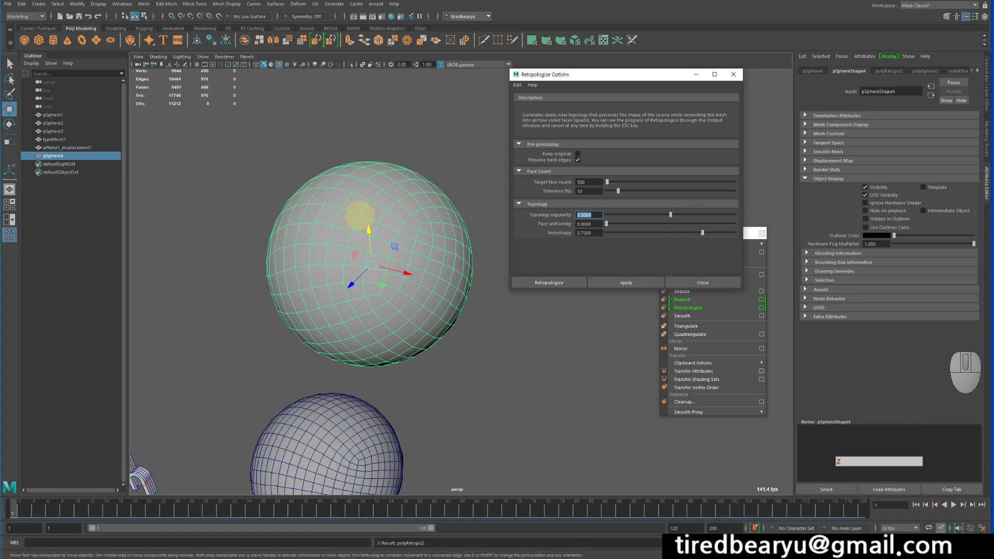
key("z")
key("z")
key("shift+z")
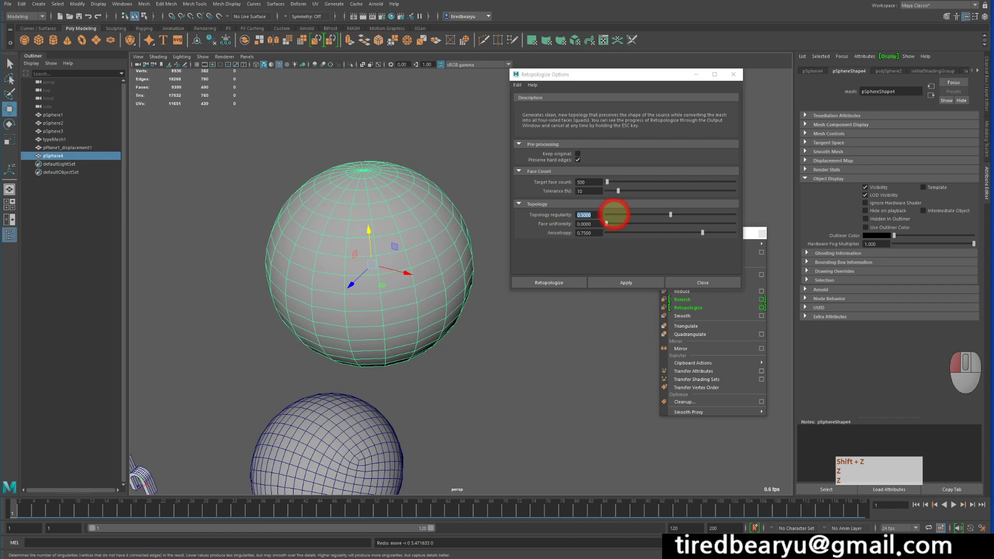
Step: Set topology regularity to 0.0224 and face uniformity to 1, retopologize the sphere, and inspect its edge flow
left_click_drag(615, 214, 734, 224)
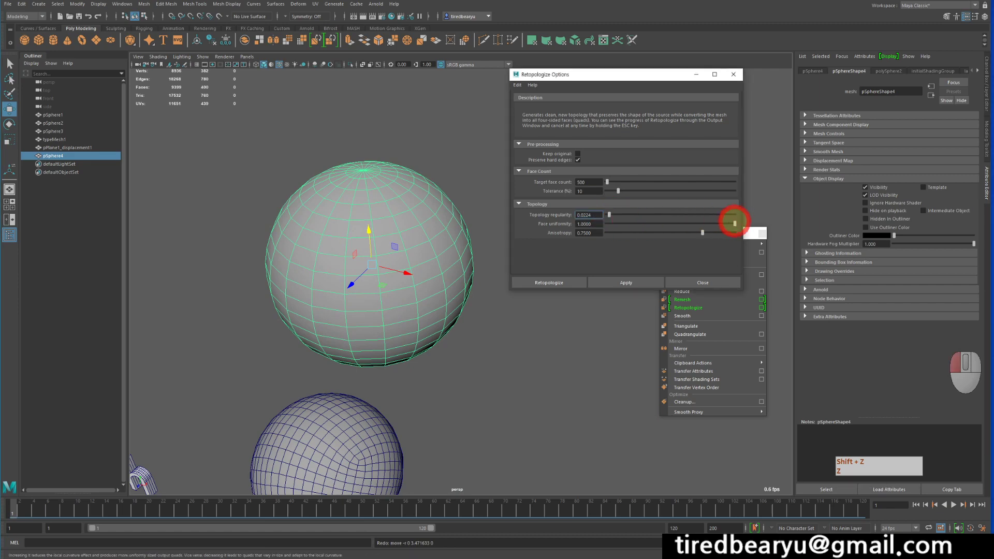
left_click(604, 283)
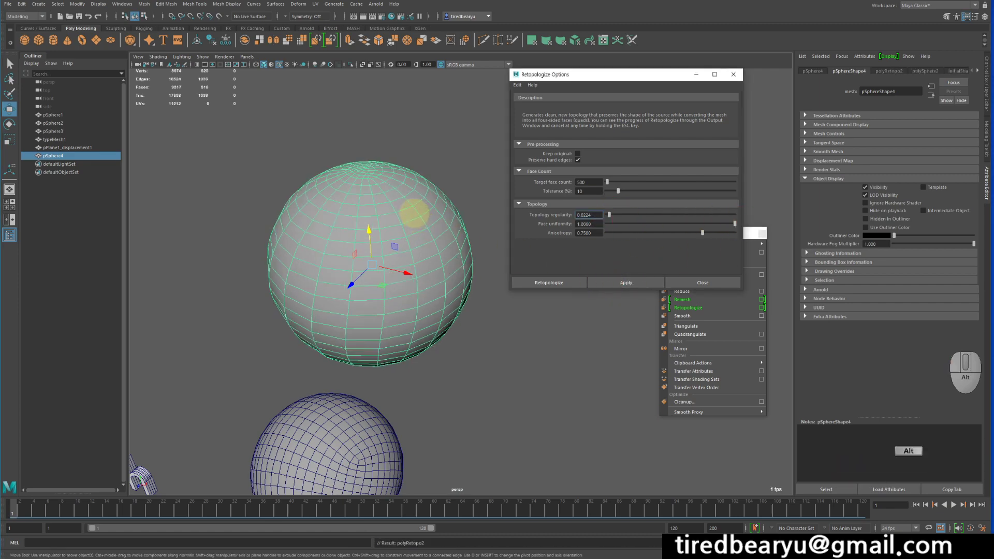
left_click_drag(414, 212, 439, 247, "alt")
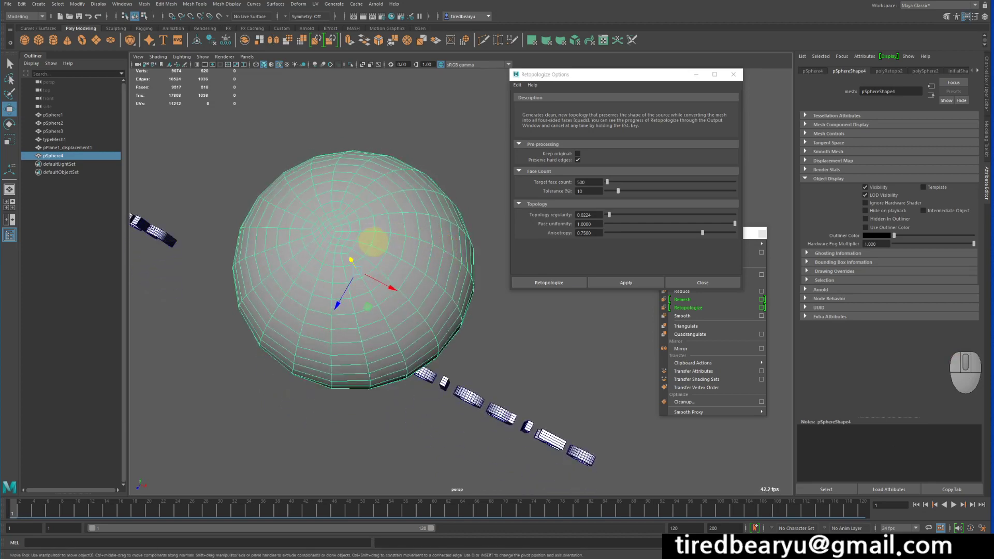
left_click_drag(372, 241, 364, 206, "alt")
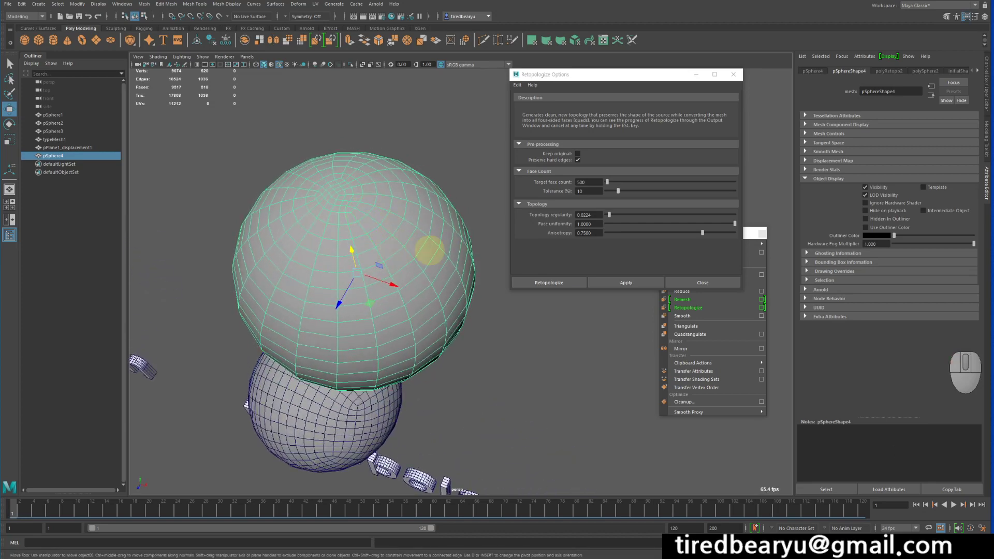
left_click_drag(430, 251, 435, 250, "alt")
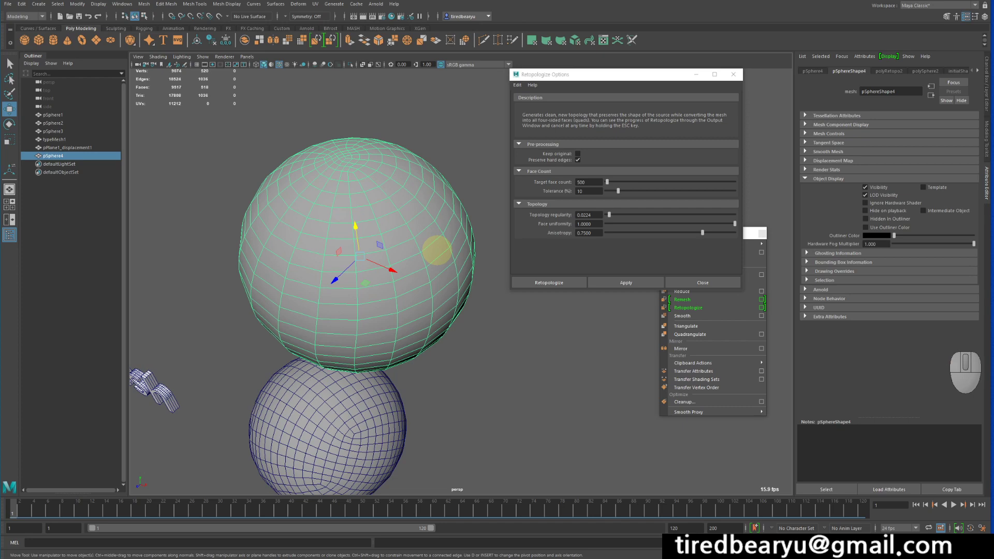
left_click_drag(439, 308, 557, 240, "alt")
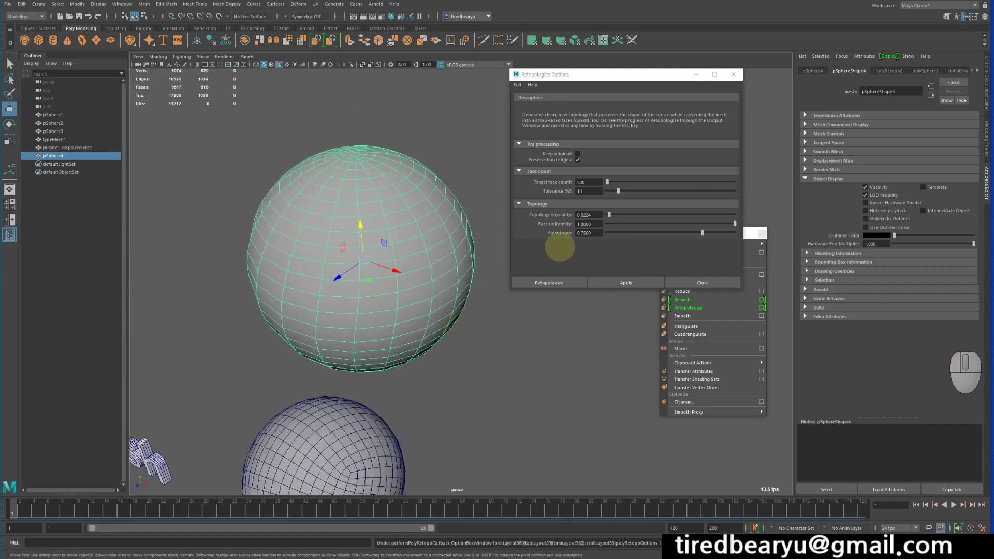
Step: Undo the sphere's retopology, keep the sphere in its raised position, and set the topology regularity to 0.5
key("ctrl+z")
key("z")
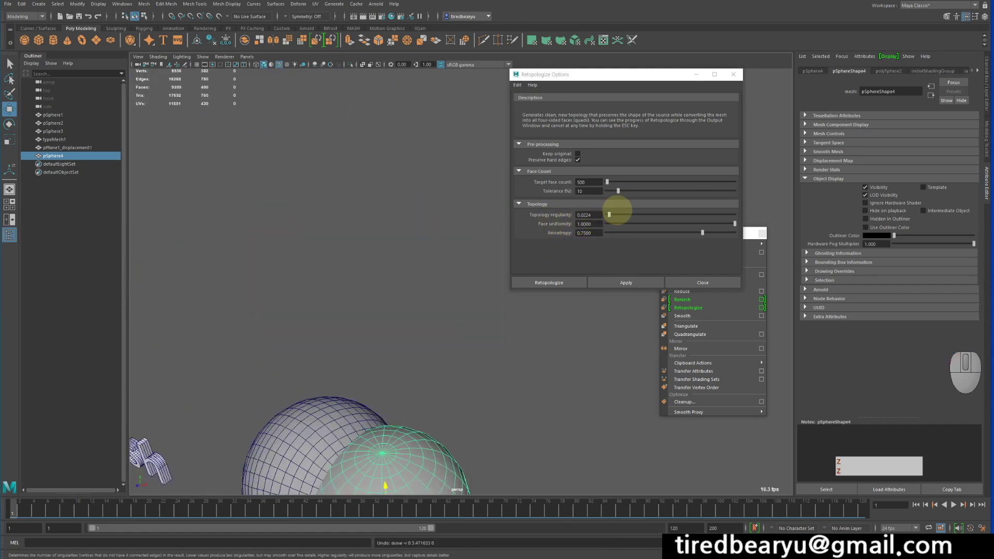
key("shift+z")
left_click(590, 215)
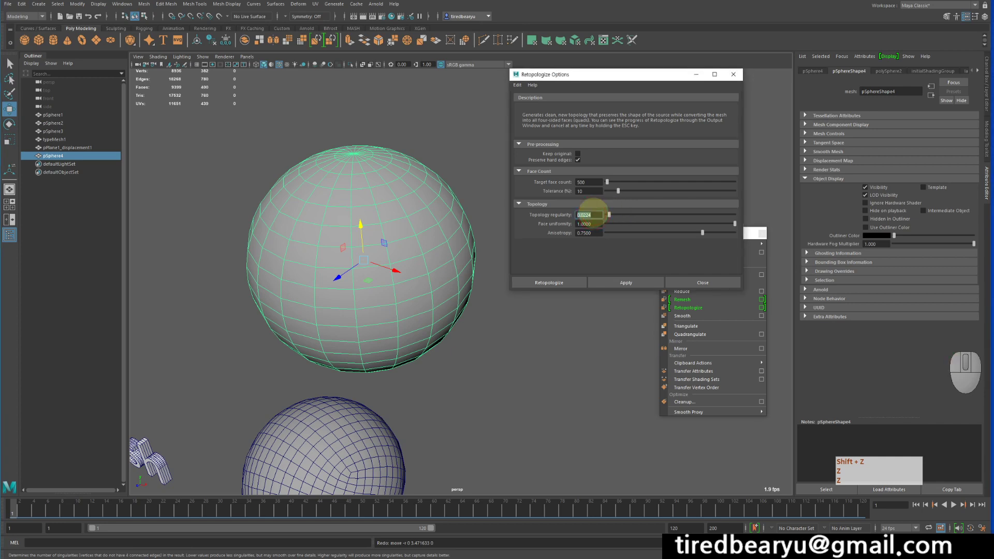
type("0.")
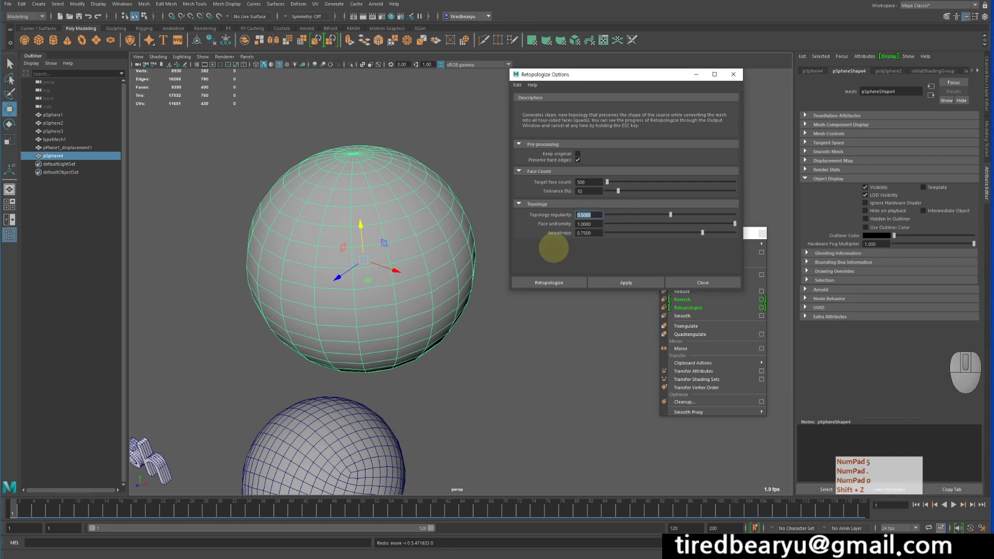
Step: Select the faces of the sphere's upper half, move them upward to stretch it into a capsule, and return to object mode
right_click_drag(420, 341, 368, 333, "alt")
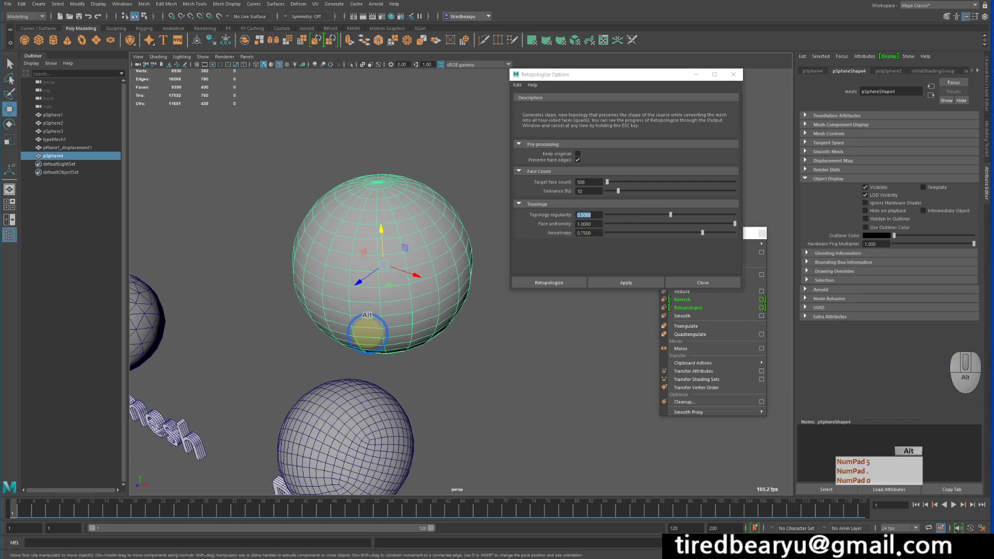
left_click_drag(368, 332, 383, 289, "alt")
key("q")
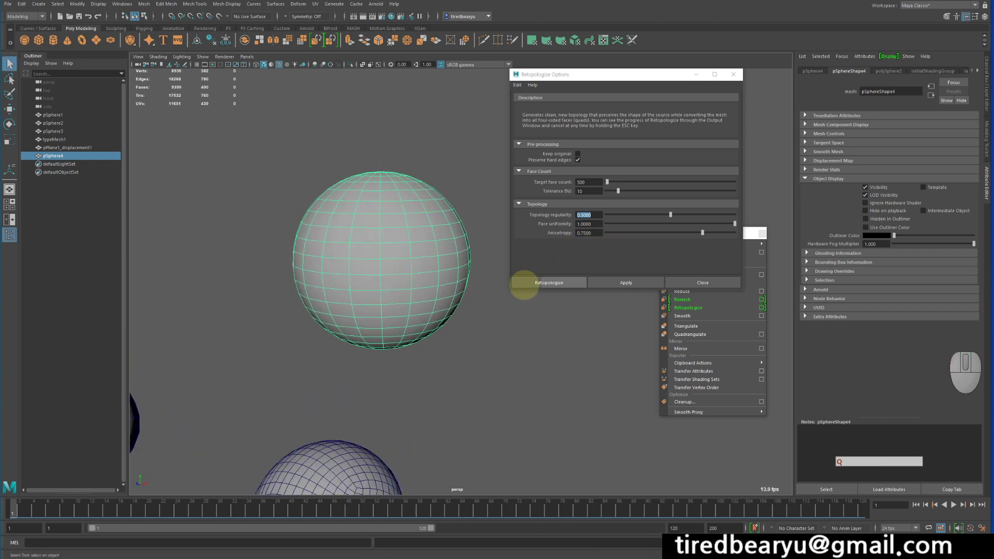
left_click_drag(508, 323, 505, 347, "alt")
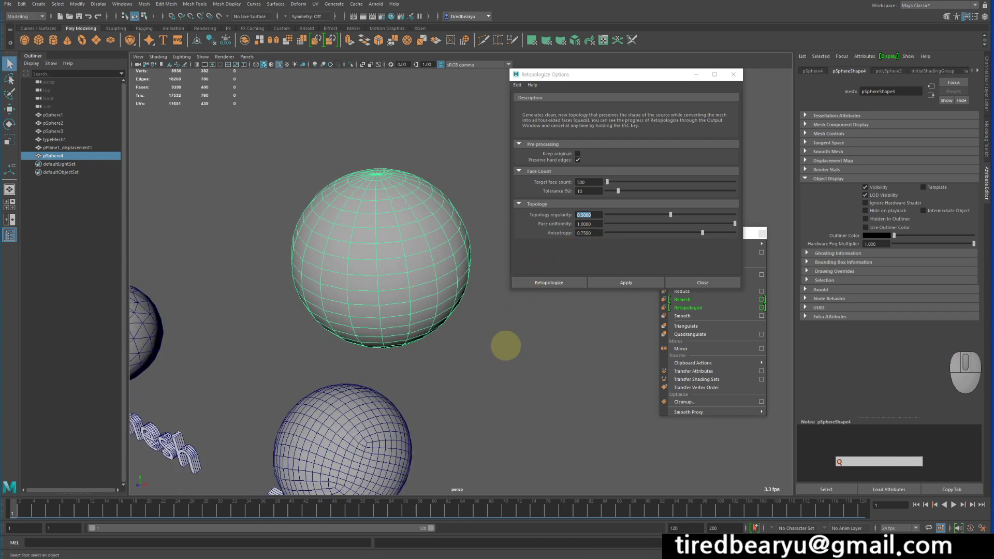
left_click_drag(271, 172, 408, 254)
right_click_drag(415, 225, 415, 248)
left_click_drag(275, 155, 486, 234)
right_click_drag(477, 226, 402, 198, "alt")
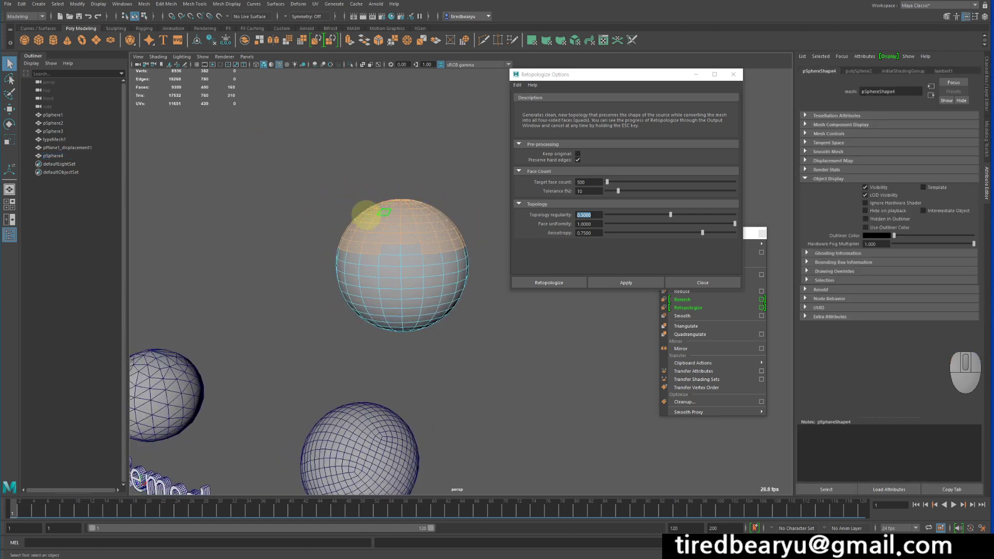
left_click_drag(266, 160, 520, 254)
key("w")
left_click_drag(431, 248, 403, 137, "alt")
left_click_drag(403, 143, 410, 169, "alt")
right_click_drag(417, 179, 443, 170)
left_click_drag(448, 192, 441, 199, "alt")
right_click_drag(434, 197, 453, 178)
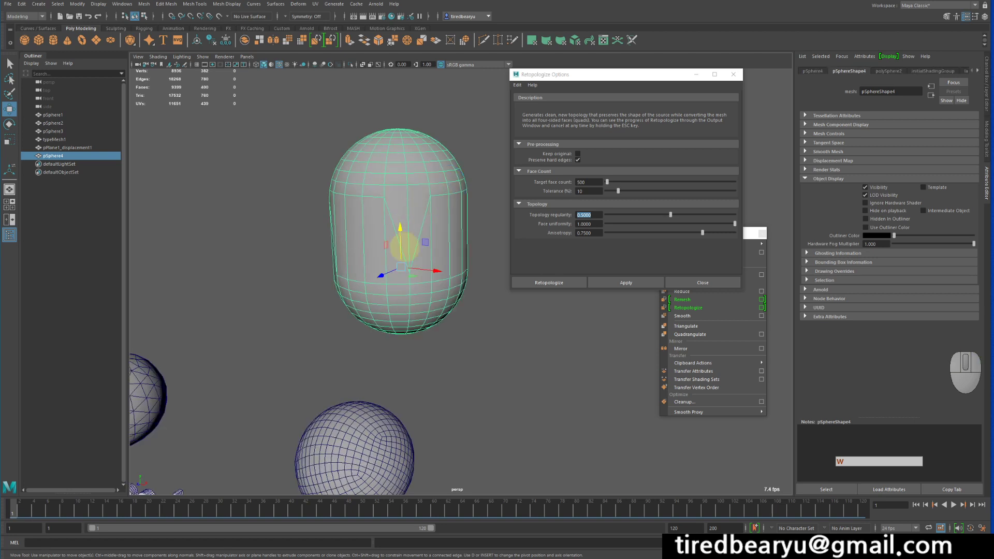
Step: Retopologize the capsule with the anisotropy at 0.75 for comparison, and undo the retopology
left_click_drag(407, 249, 413, 224, "alt")
right_click_drag(415, 226, 440, 238, "alt")
mouse_move(442, 239)
middle_mouse_down("alt")
mouse_move(442, 263)
mouse_move(426, 249)
middle_mouse_up("alt")
left_click_drag(426, 248, 400, 240, "alt")
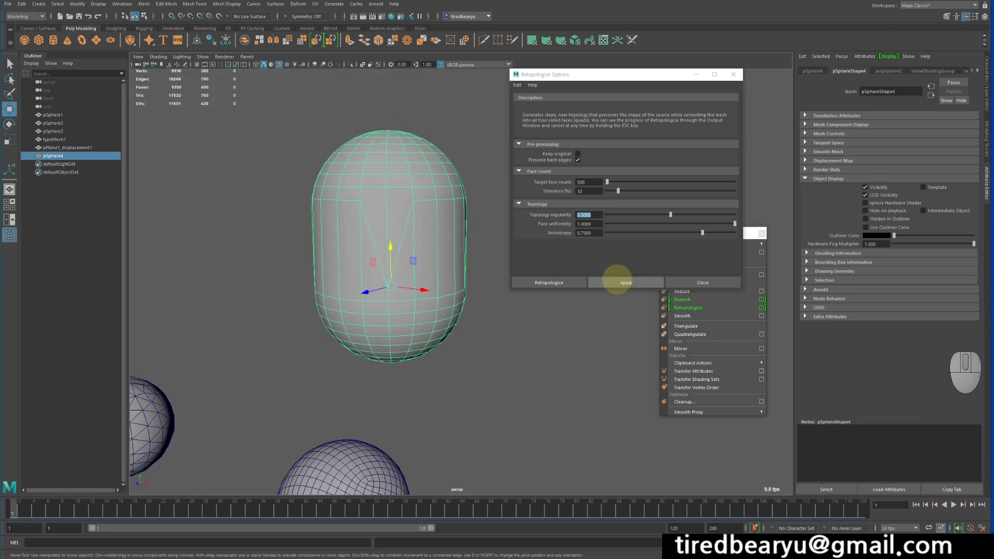
left_click(618, 280)
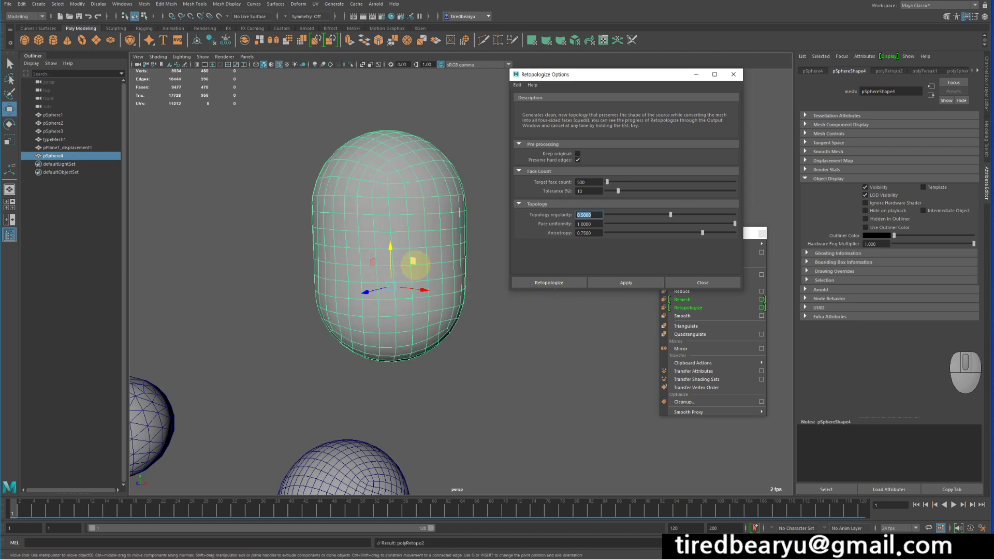
key("z")
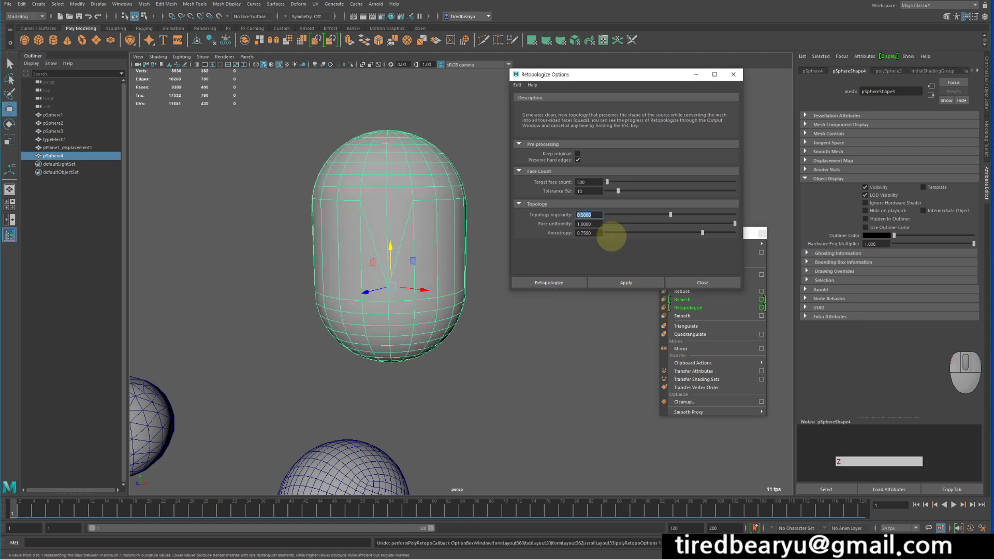
Step: Set the anisotropy to 0.0064, retopologize the capsule, inspect its edge flow, and undo the retopology
left_click_drag(607, 233, 606, 233)
left_click(621, 281)
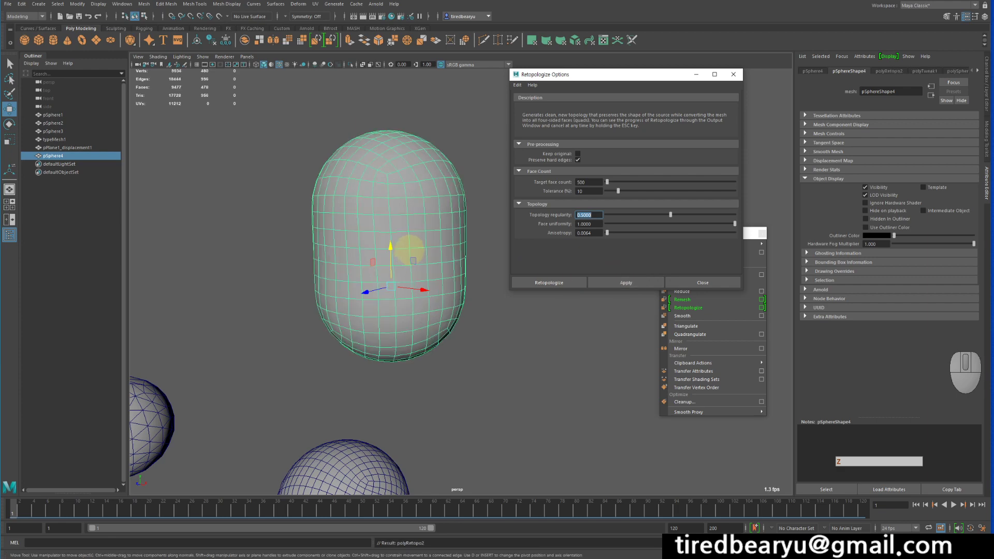
left_click_drag(442, 253, 437, 250, "alt")
left_click_drag(430, 207, 405, 194, "alt")
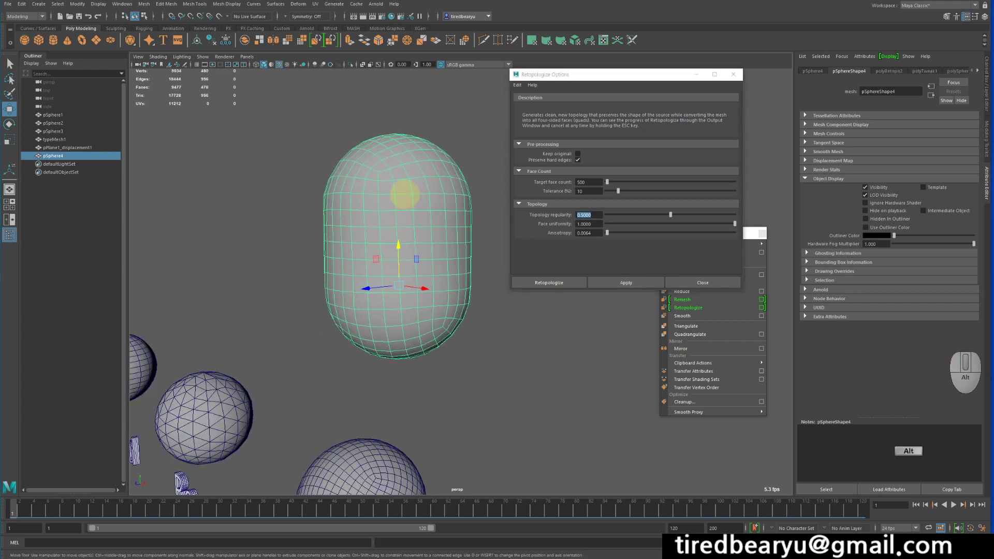
mouse_move(423, 228)
left_mouse_down("alt")
mouse_move(406, 255)
mouse_move(421, 244)
left_mouse_up("alt")
key("z")
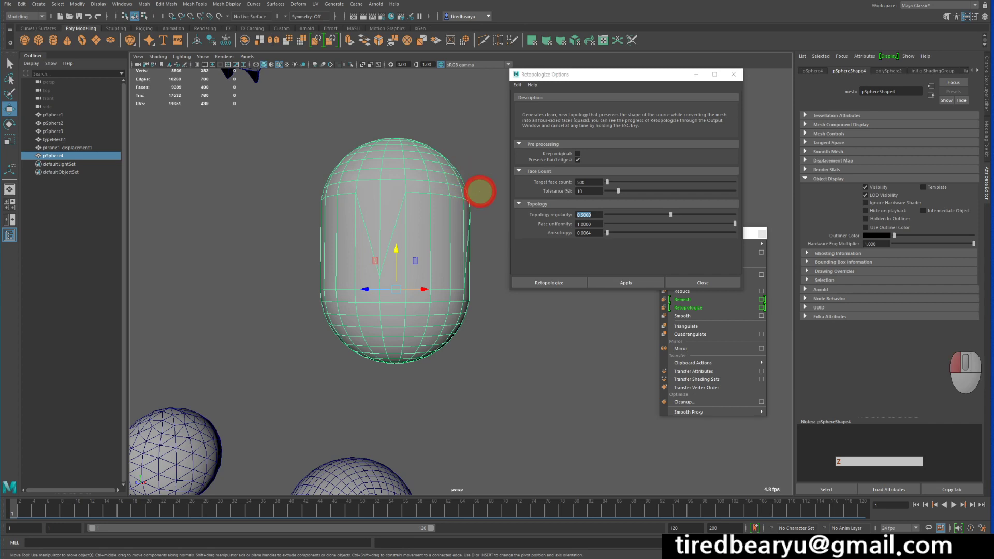
left_click(479, 191)
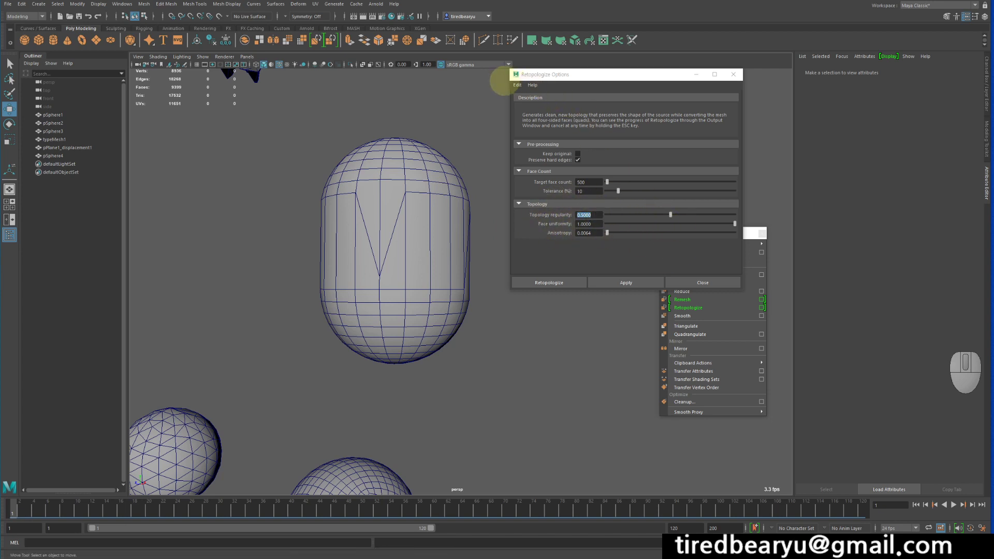
Step: Reset the Retopologize options to their defaults and close the options window
left_click(513, 85)
left_click(522, 101)
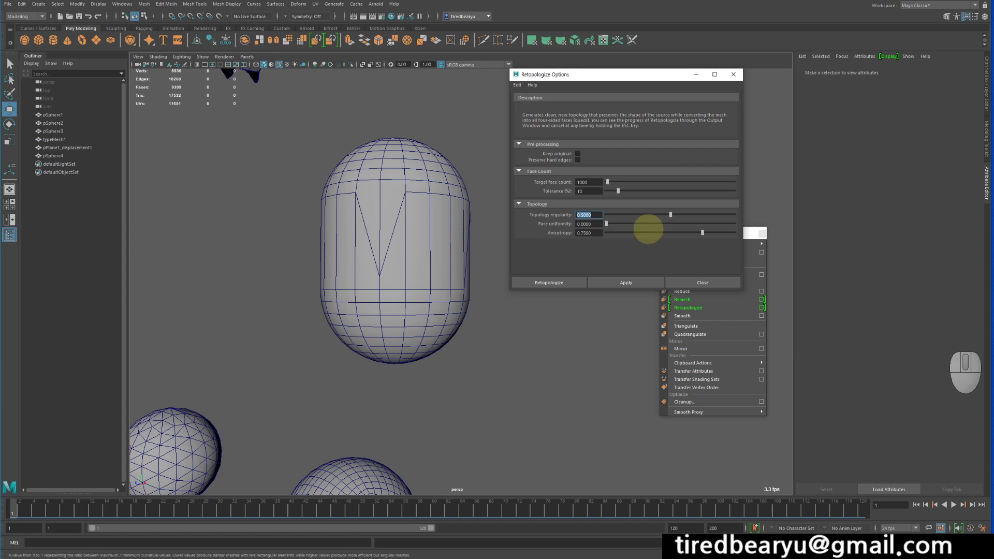
left_click(703, 282)
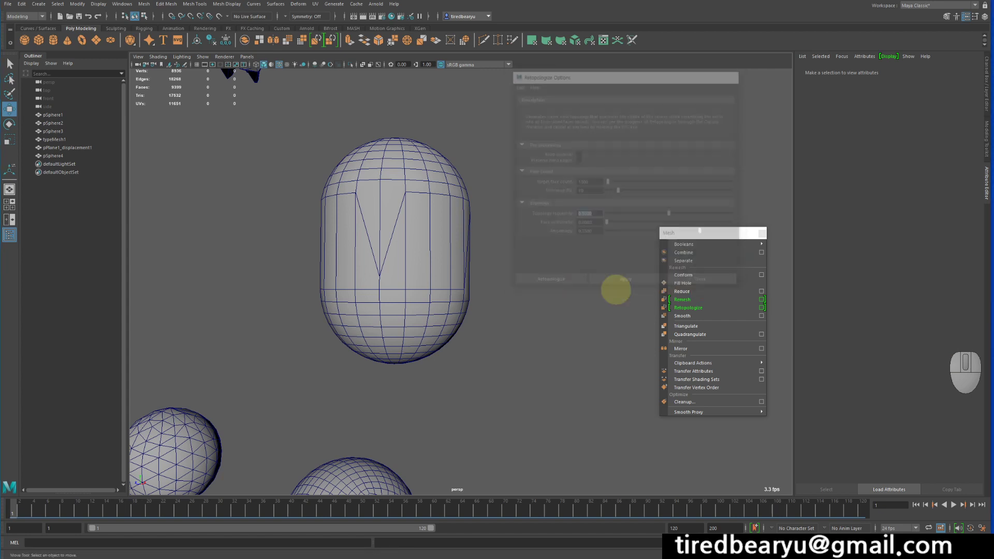
Step: Delete the capsule from the scene
right_click_drag(615, 286, 362, 258, "alt")
left_click(401, 205)
key("Delete")
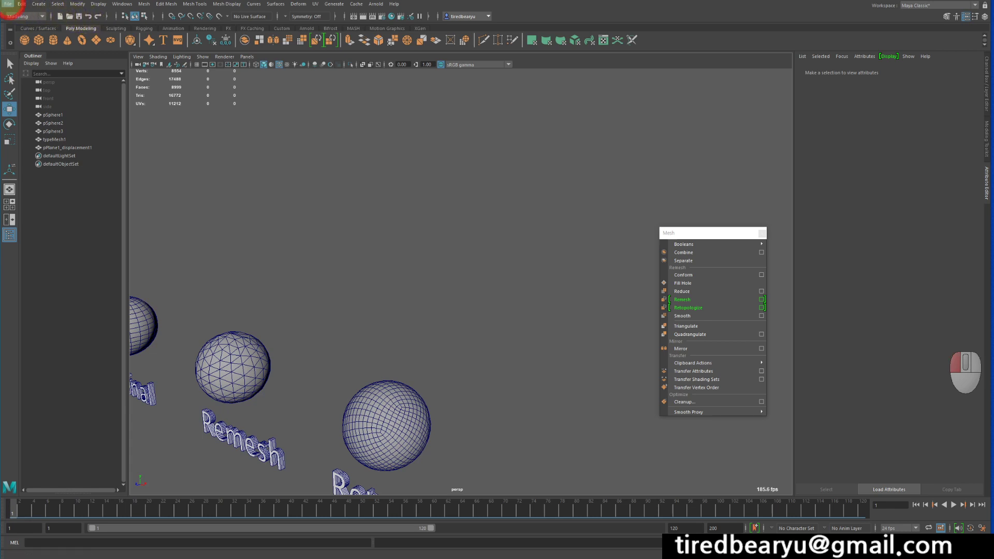
Step: Import Raptor.ma from the Animals sculpting base meshes in the Content Browser, and close the browser
left_click(8, 3)
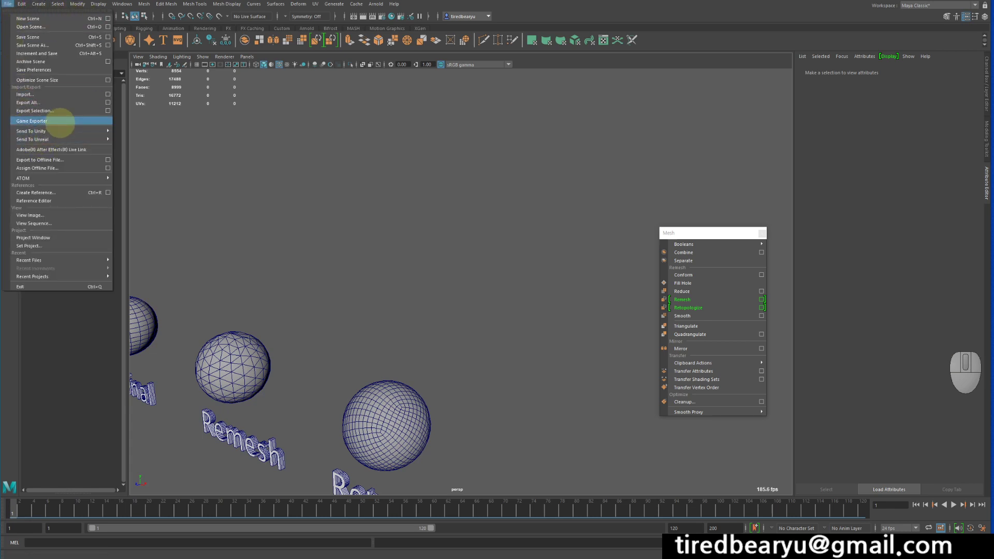
mouse_move(99, 4)
mouse_move(132, 55)
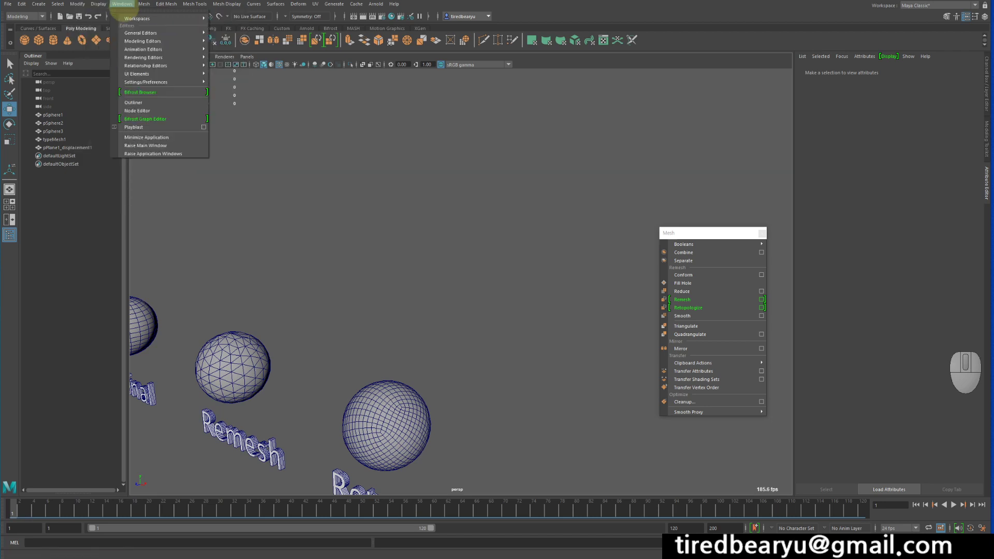
mouse_move(127, 33)
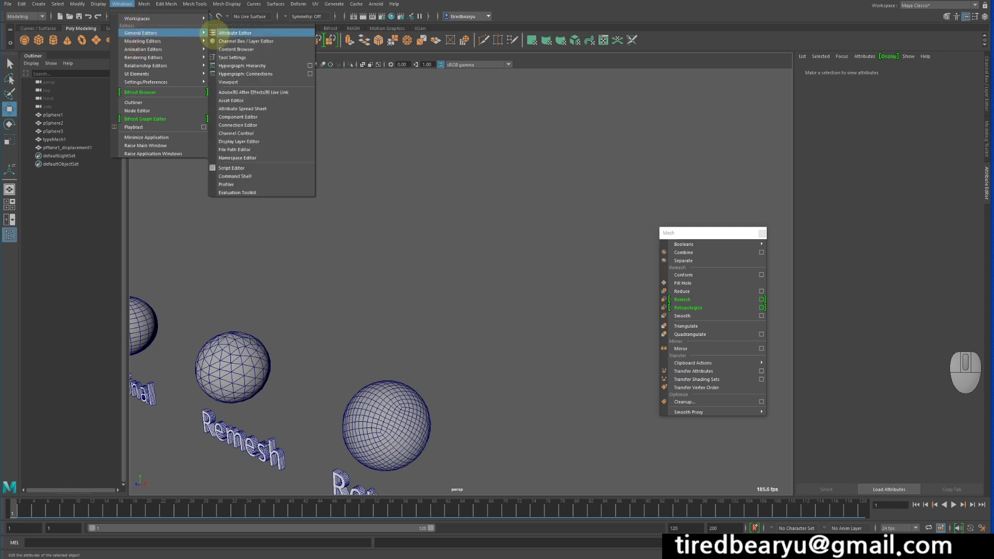
left_click(236, 49)
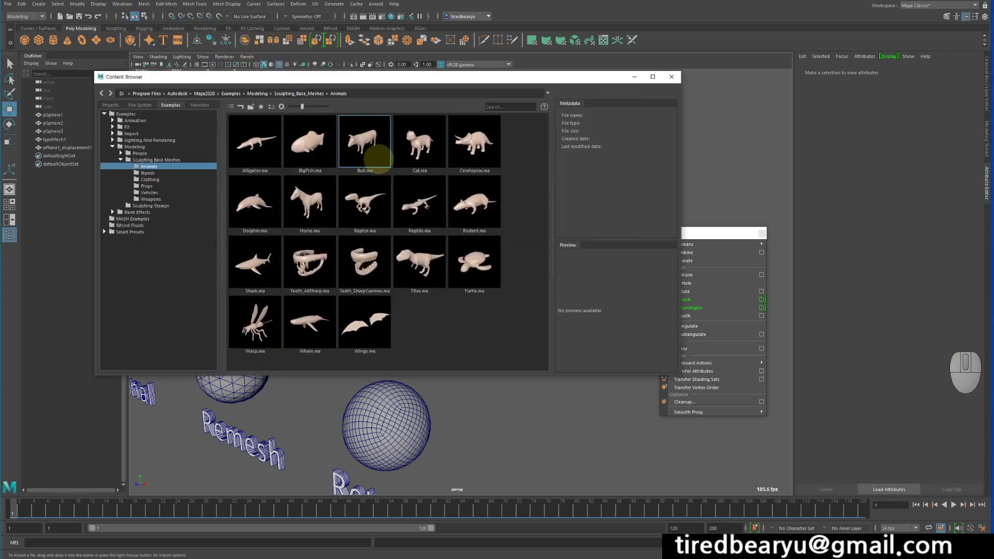
right_click(375, 202)
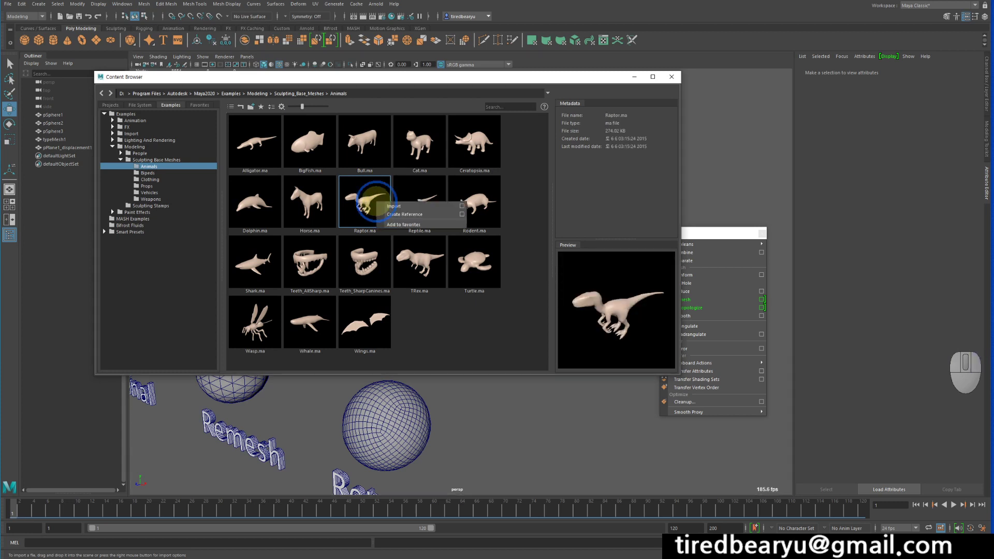
left_click(393, 207)
left_click_drag(567, 400, 603, 132, "alt")
left_click(673, 76)
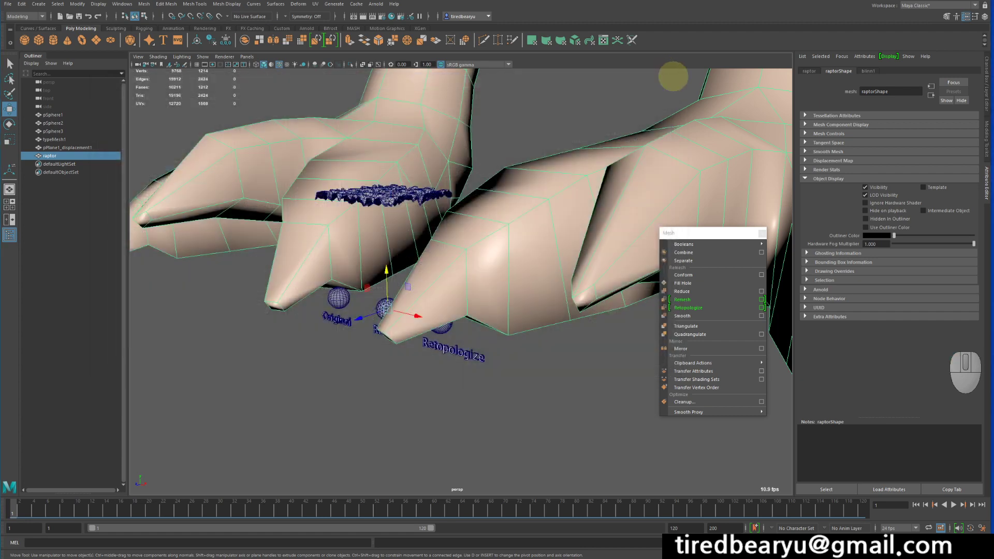
Step: Scale the oversized raptor down uniformly and move it along the X axis, clear of the sphere row
right_click_drag(601, 145, 344, 110, "alt")
middle_click_drag(343, 111, 332, 233, "alt")
key("r")
middle_click_drag(459, 216, 170, 165)
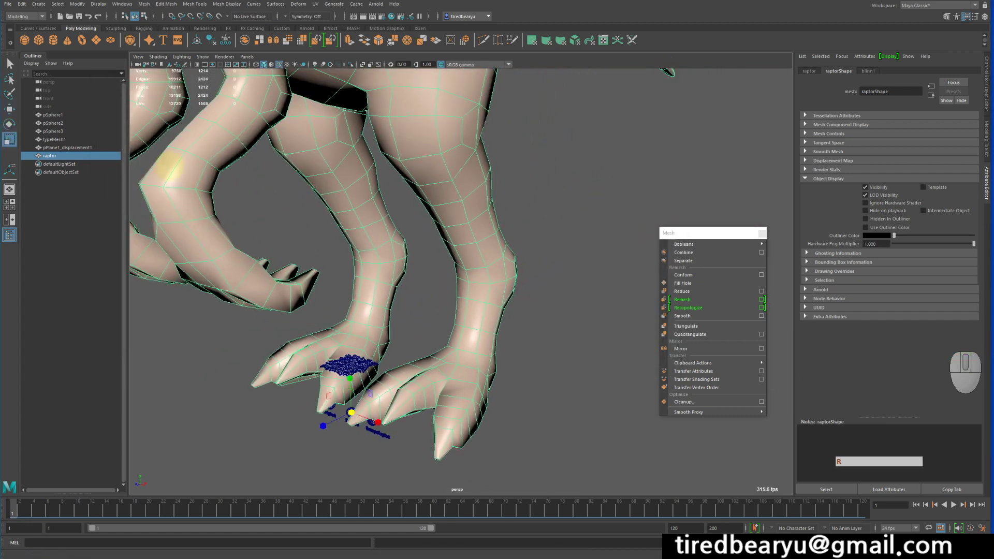
middle_click_drag(297, 255, 98, 251)
key("w")
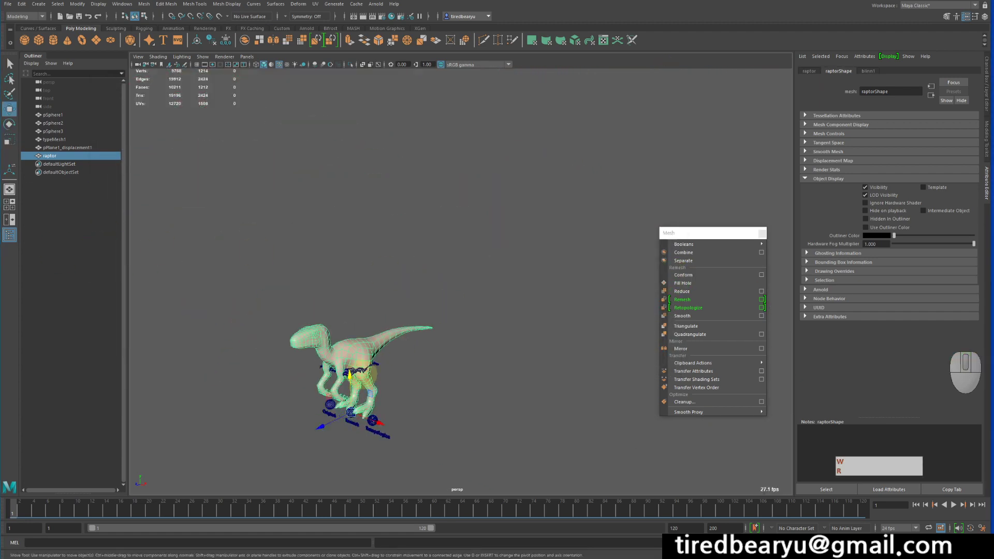
left_click_drag(383, 427, 510, 417)
key("f")
right_click_drag(510, 416, 388, 390, "alt")
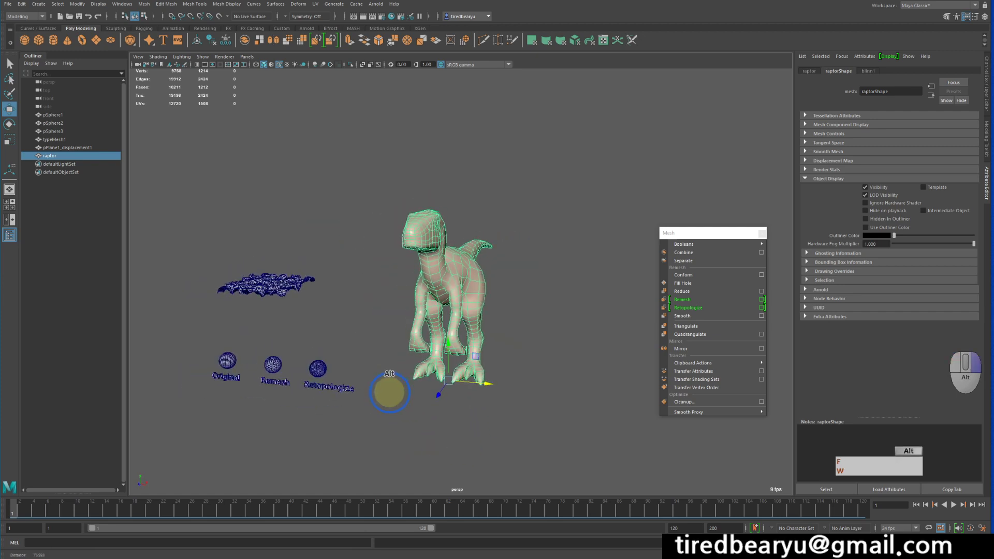
Step: Scale the raptor down further and move it back along X beside the Retopologize sphere
key("r")
middle_click_drag(534, 395, 441, 391)
key("w")
left_click_drag(483, 383, 375, 371)
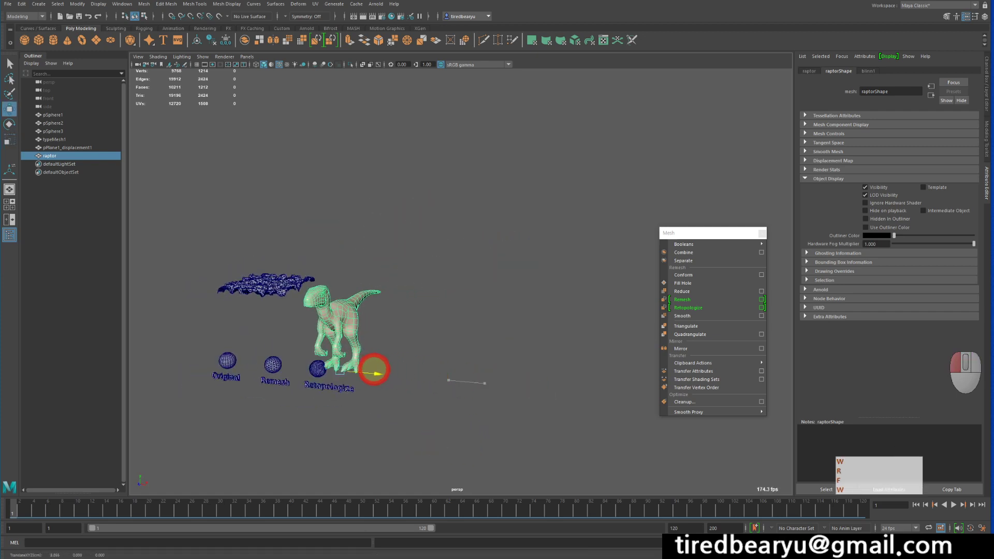
Step: Raise the raptor along the Y axis so its feet sit above the labelled spheres
right_click_drag(375, 371, 403, 367, "alt")
middle_click_drag(403, 367, 517, 343, "alt")
left_click_drag(516, 342, 472, 337, "alt")
right_click_drag(473, 337, 565, 336, "alt")
middle_click_drag(528, 339, 521, 302, "alt")
right_click_drag(437, 308, 466, 308, "alt")
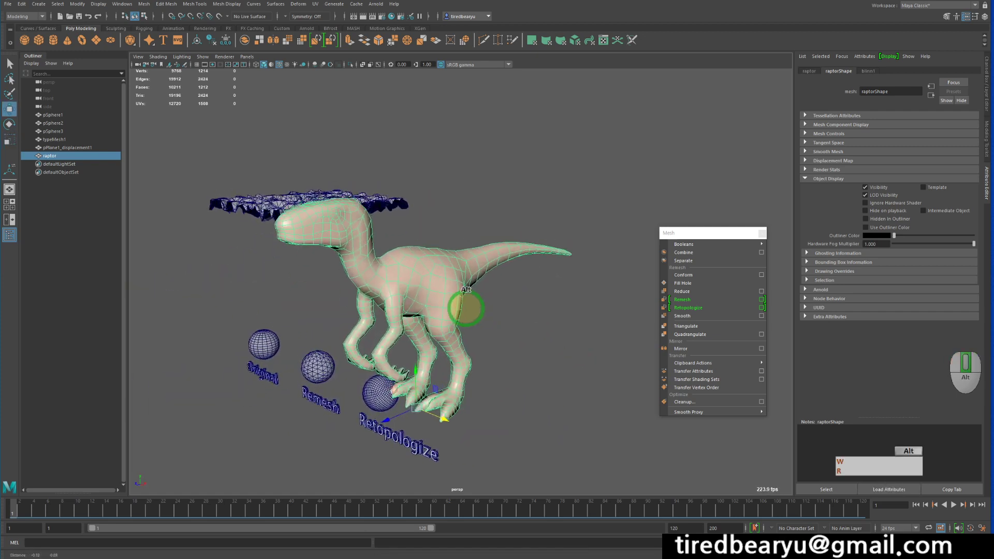
middle_click_drag(466, 309, 476, 320, "alt")
left_click_drag(421, 379, 535, 290)
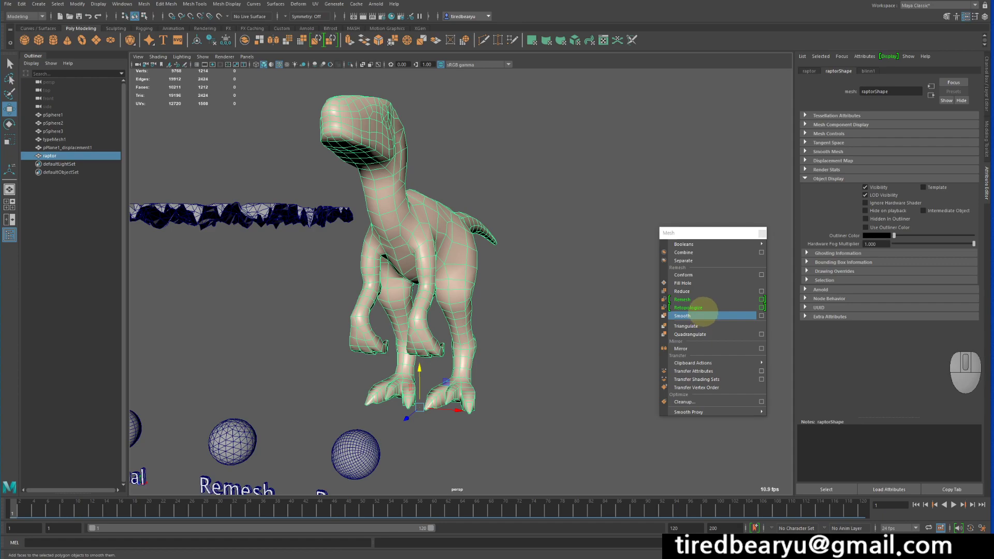
Step: Remesh the raptor with the current settings and inspect the triangle distribution over its body and limbs
left_click(701, 300)
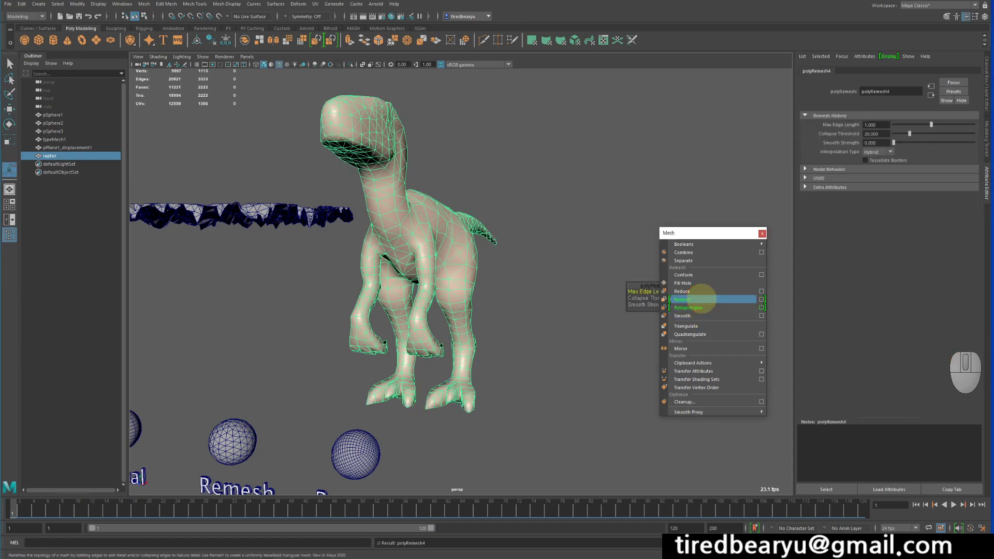
left_click(526, 259)
left_click_drag(526, 259, 477, 276, "alt")
left_click(417, 270)
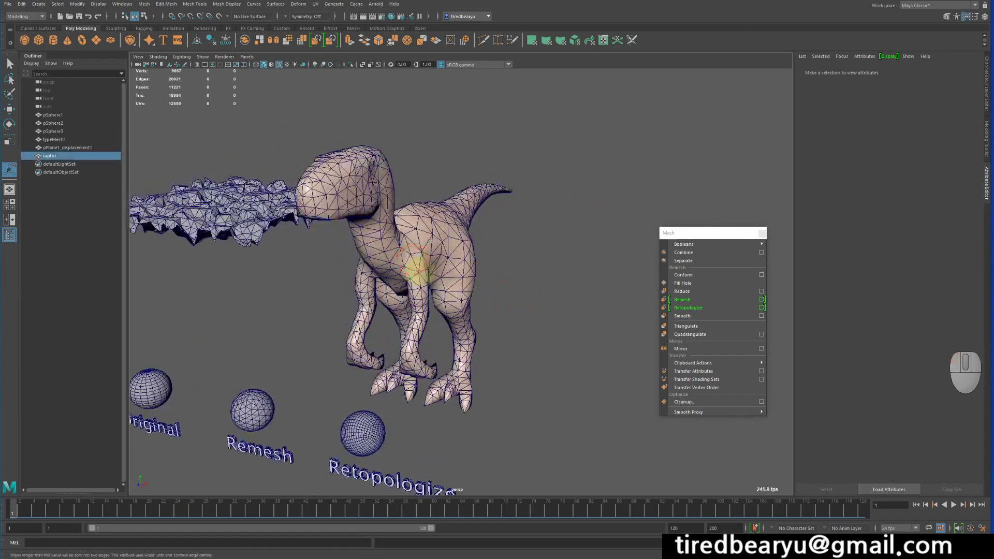
left_click(557, 337)
left_click_drag(557, 337, 595, 316, "alt")
right_click_drag(450, 329, 513, 311, "alt")
middle_click_drag(446, 226, 475, 219, "alt")
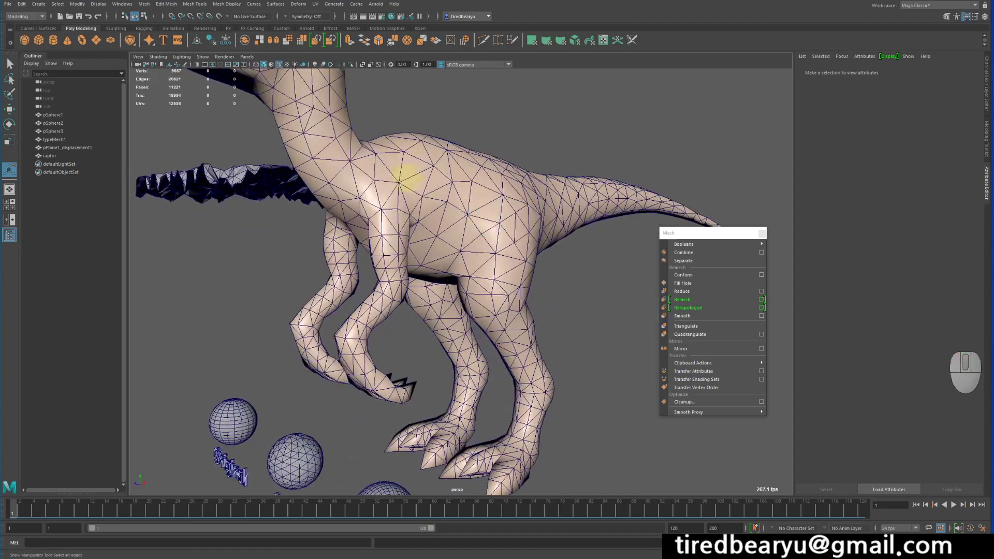
right_click_drag(507, 233, 412, 217, "alt")
left_click_drag(411, 215, 427, 224, "alt")
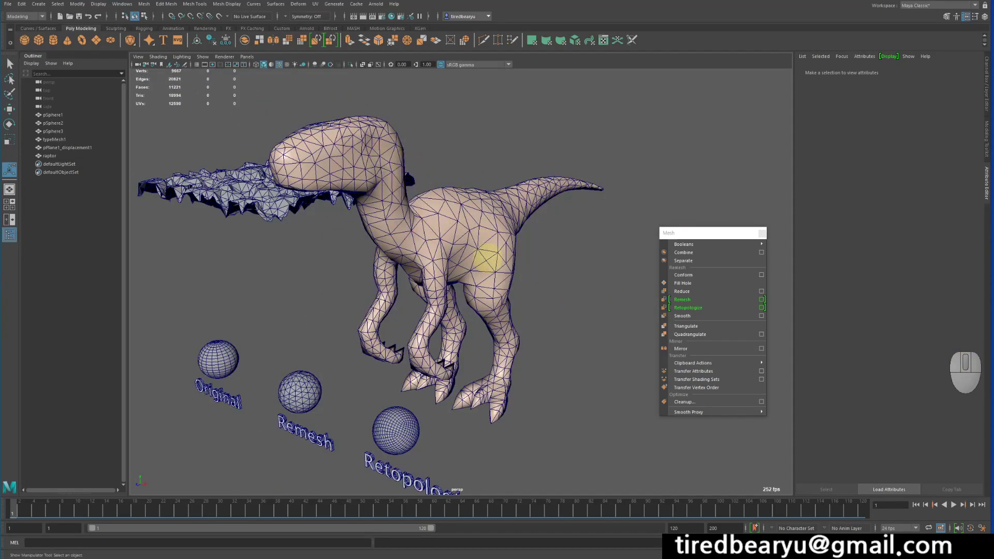
right_click_drag(440, 233, 508, 233, "alt")
Step: Quadrangulate the remeshed raptor, inspect its polygon layout, and undo the quadrangulation
right_click_drag(454, 224, 486, 195)
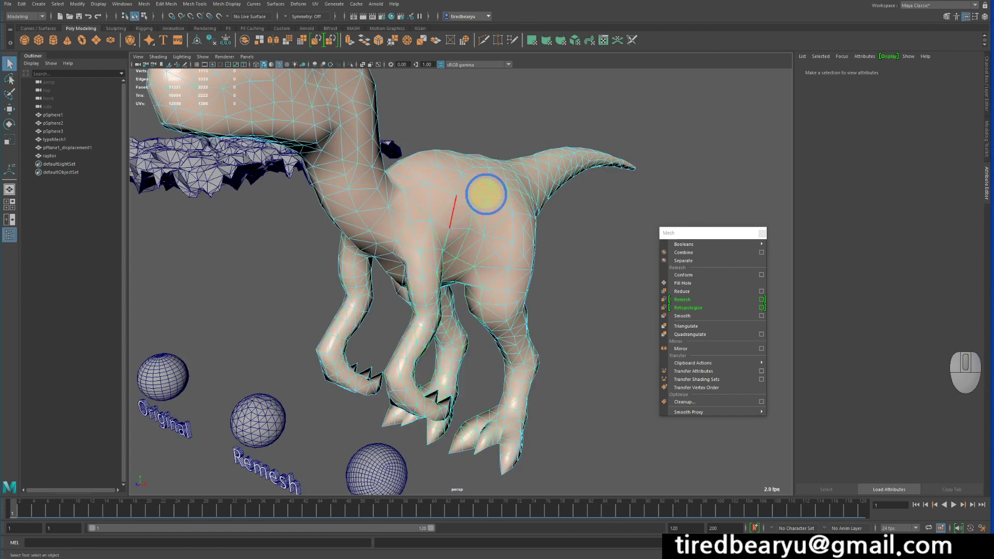
right_click_drag(567, 239, 481, 218, "alt")
middle_click_drag(481, 217, 517, 216, "alt")
left_click(684, 333)
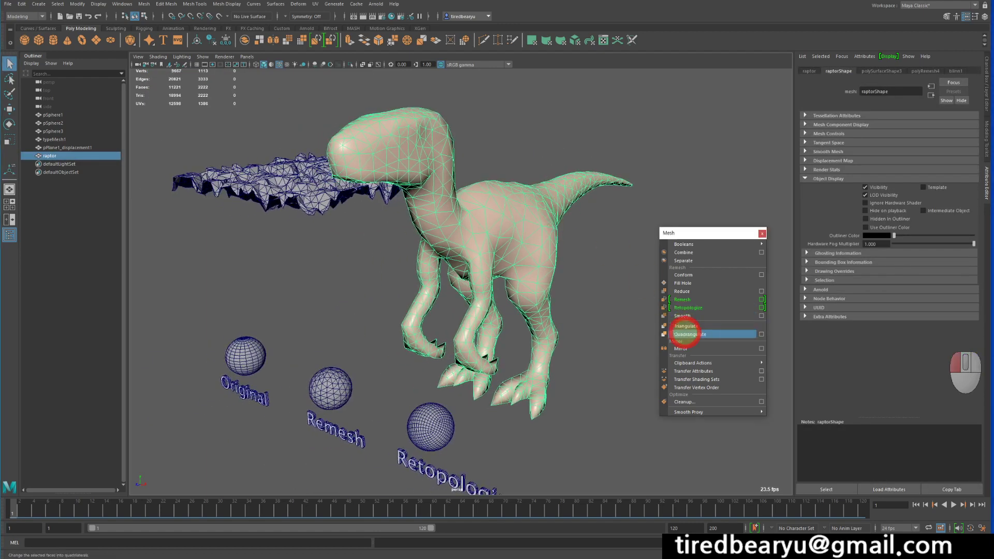
left_click_drag(591, 271, 575, 273, "alt")
left_click(592, 282)
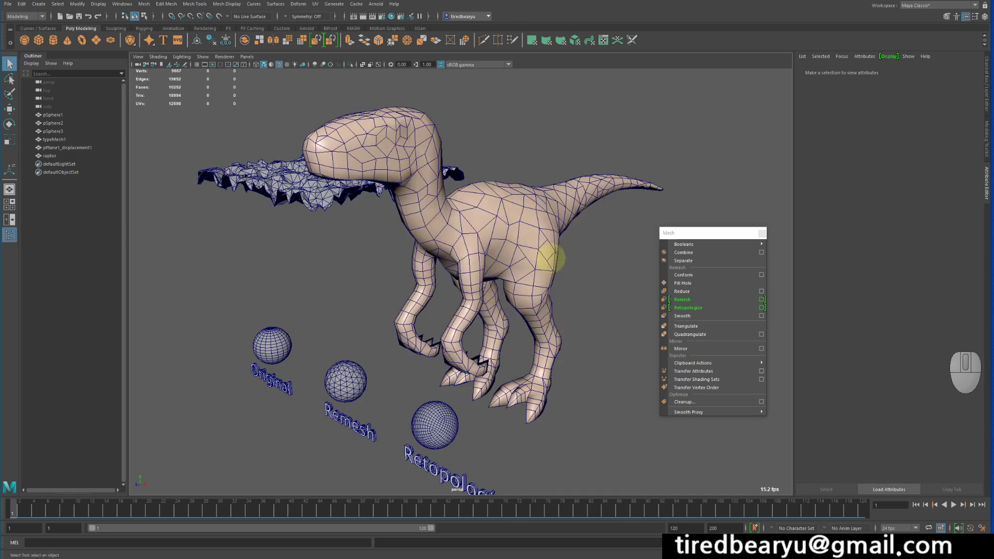
key("ctrl+z")
key("ctrl+z")
Step: Retopologize the remeshed raptor with the default settings and inspect the quad flow from several sides
left_click_drag(610, 253, 570, 282, "alt")
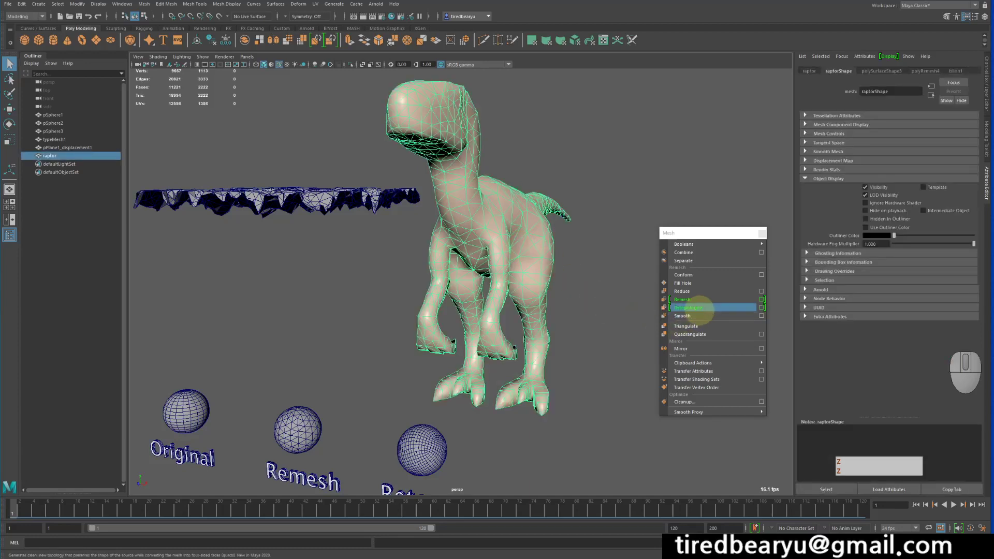
left_click(706, 308)
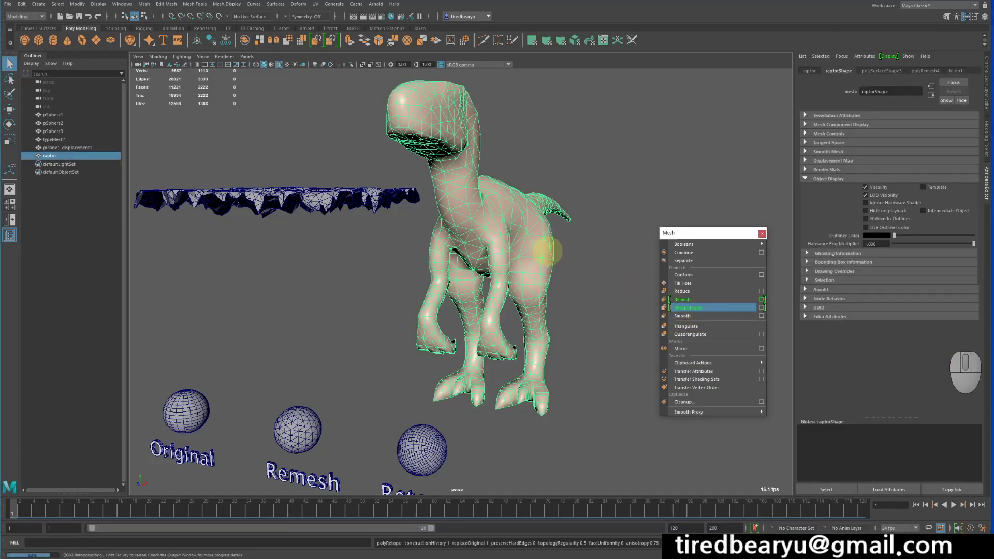
mouse_move(510, 215)
left_mouse_down("alt")
mouse_move(444, 220)
mouse_move(433, 246)
mouse_move(528, 228)
left_mouse_up("alt")
left_click(632, 274)
mouse_move(628, 282)
left_mouse_down("alt")
mouse_move(555, 278)
mouse_move(634, 265)
left_mouse_up("alt")
left_click_drag(625, 269, 611, 255, "alt")
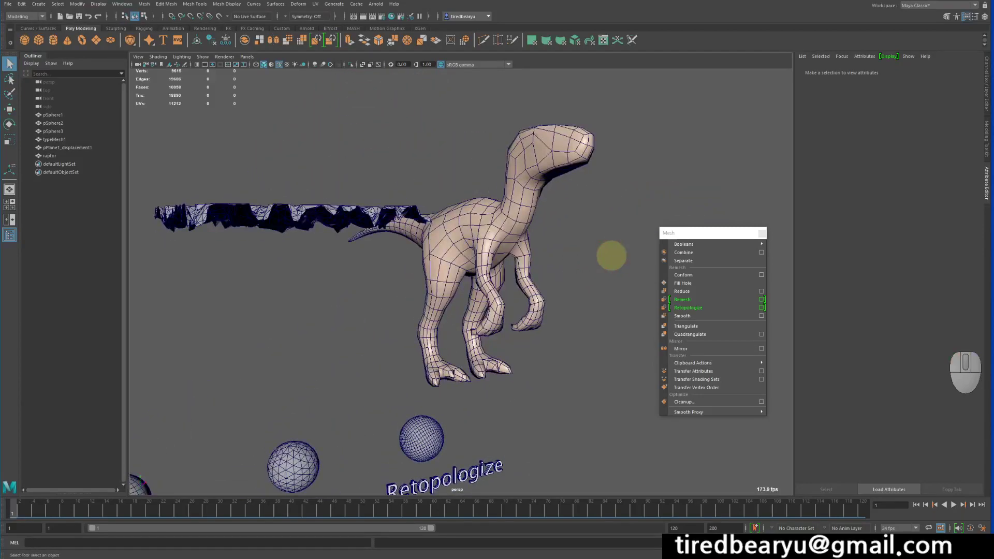